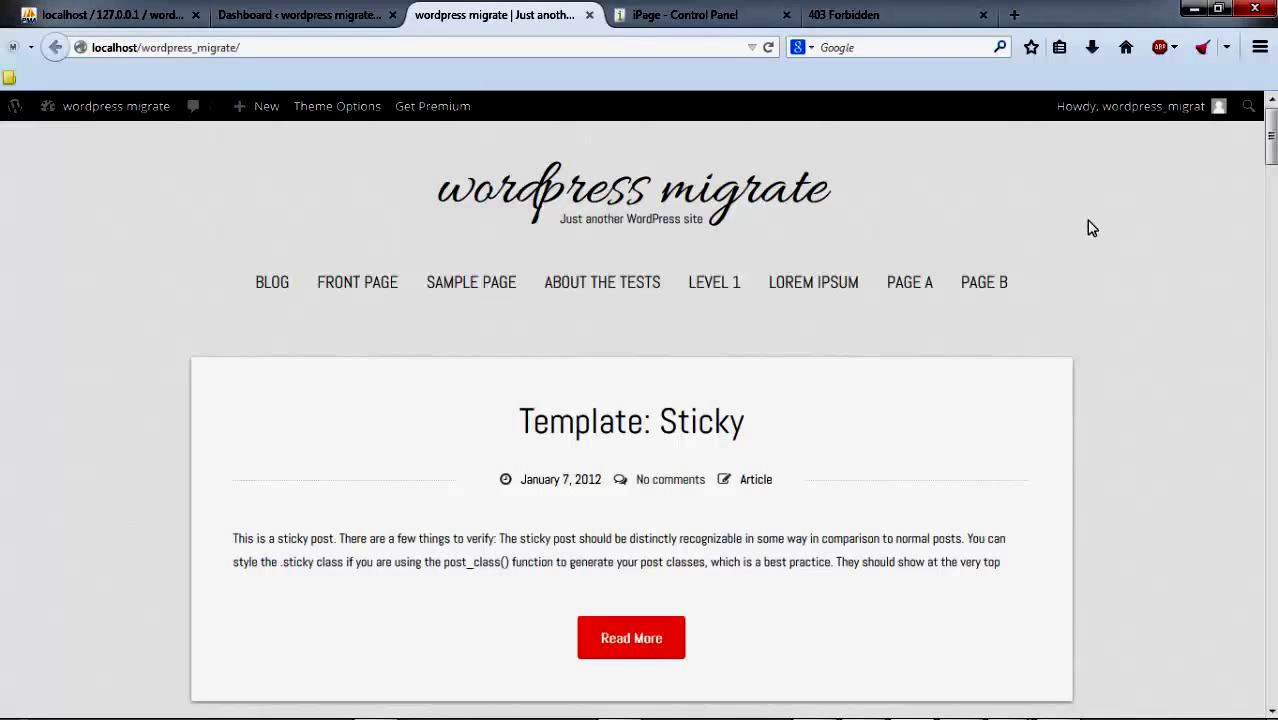
# Step: Switch Firefox to the iPage Control Panel tab, then minimize the browser to show the desktop
pyautogui.click(731, 18)
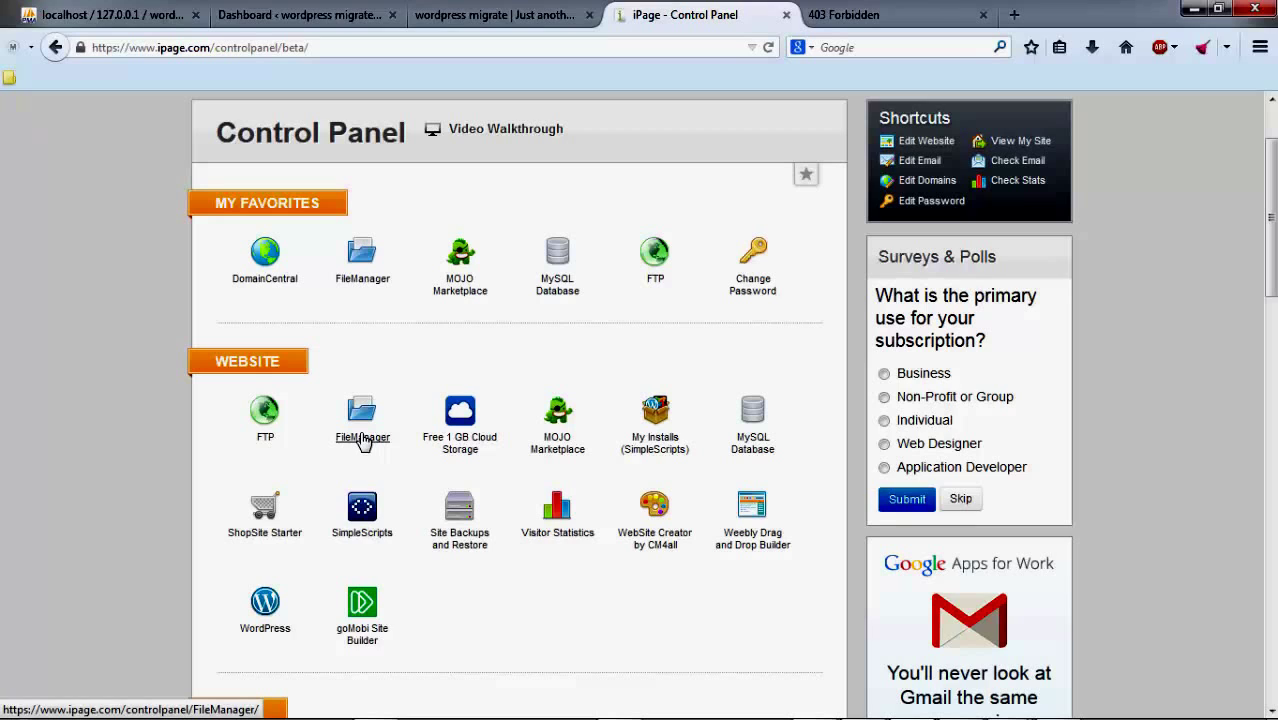
pyautogui.moveTo(225, 716)
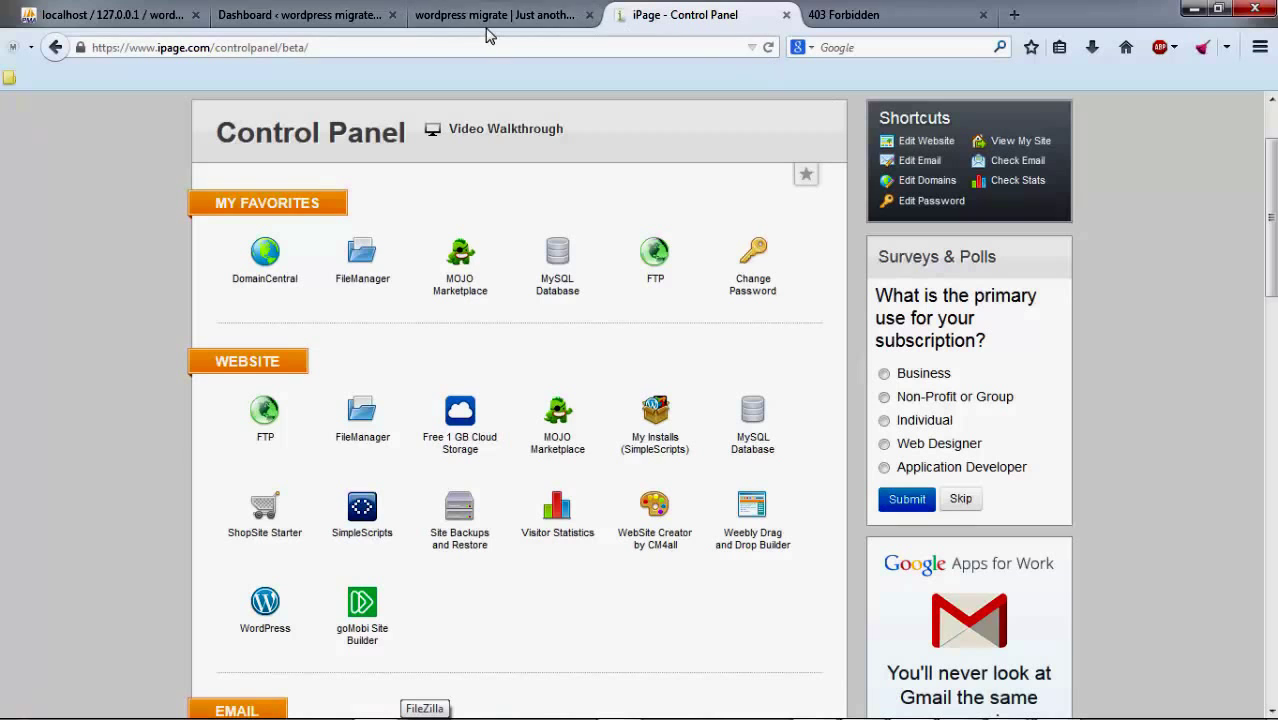
pyautogui.click(1196, 12)
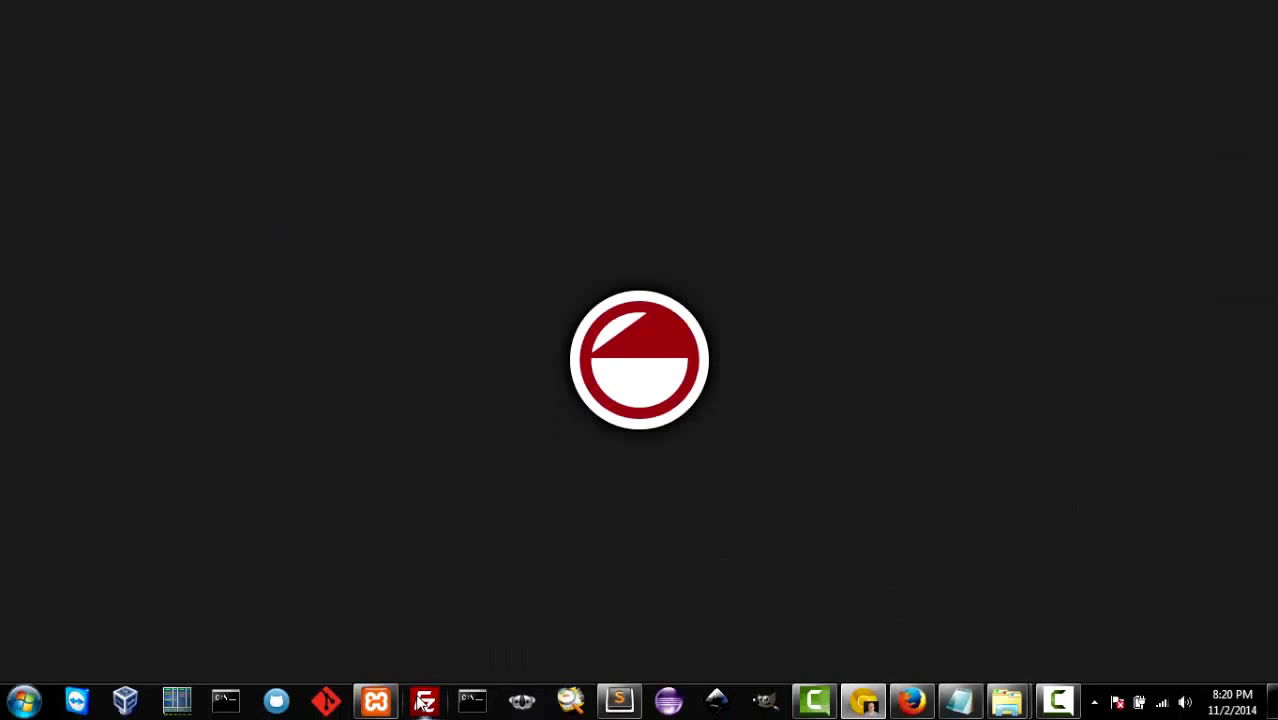
# Step: Connect FileZilla to the saved 'ipage main' site, browse cgi-bin and sandboxes, then return to Firefox
pyautogui.click(424, 702)
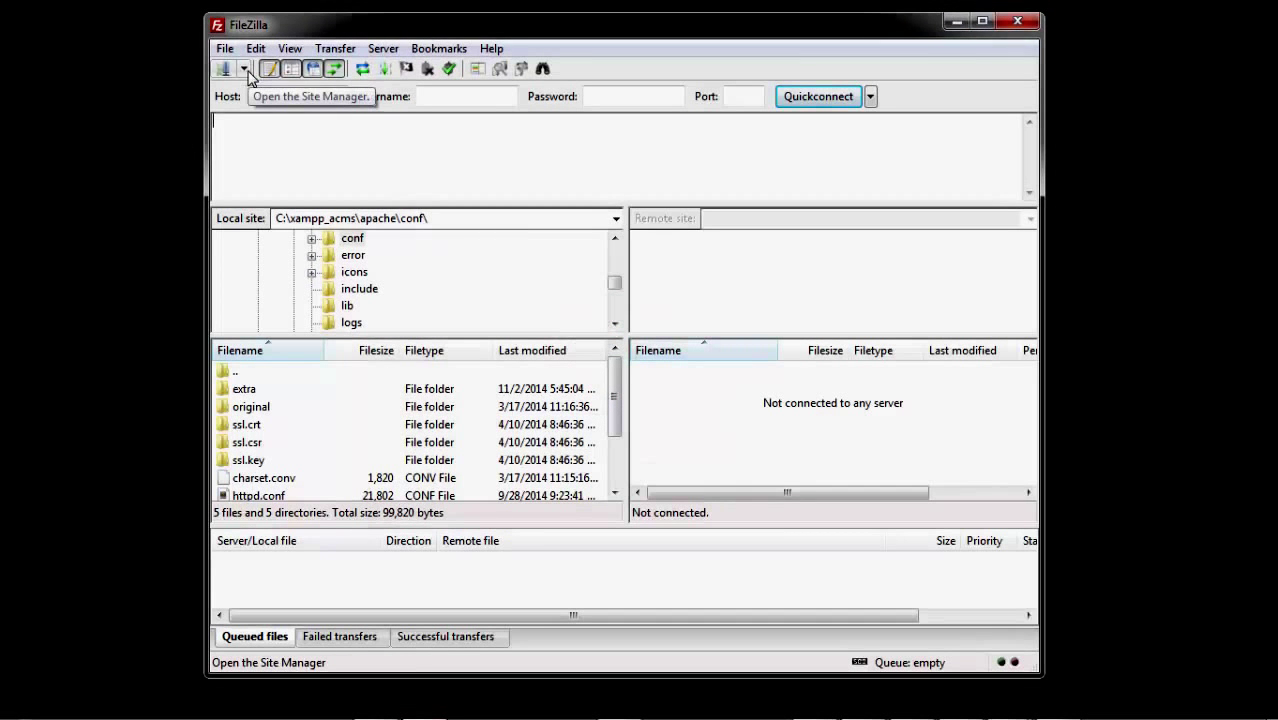
pyautogui.click(245, 69)
pyautogui.click(262, 131)
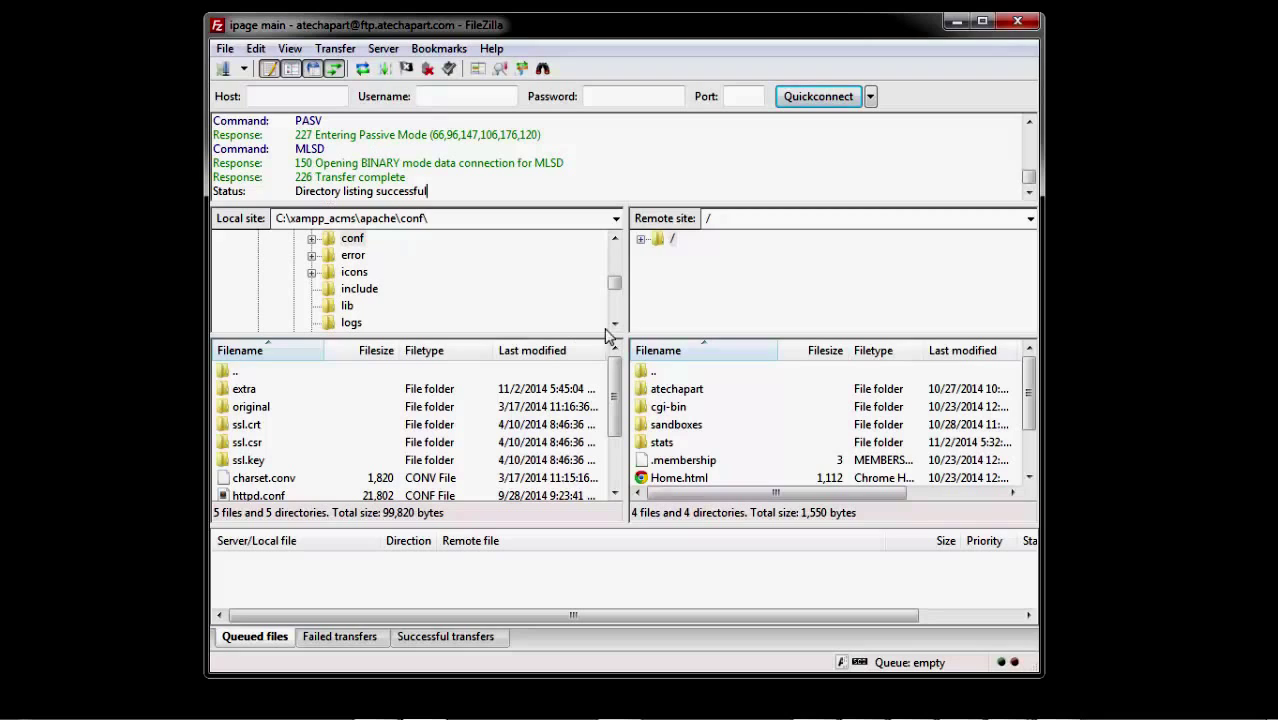
pyautogui.click(669, 407)
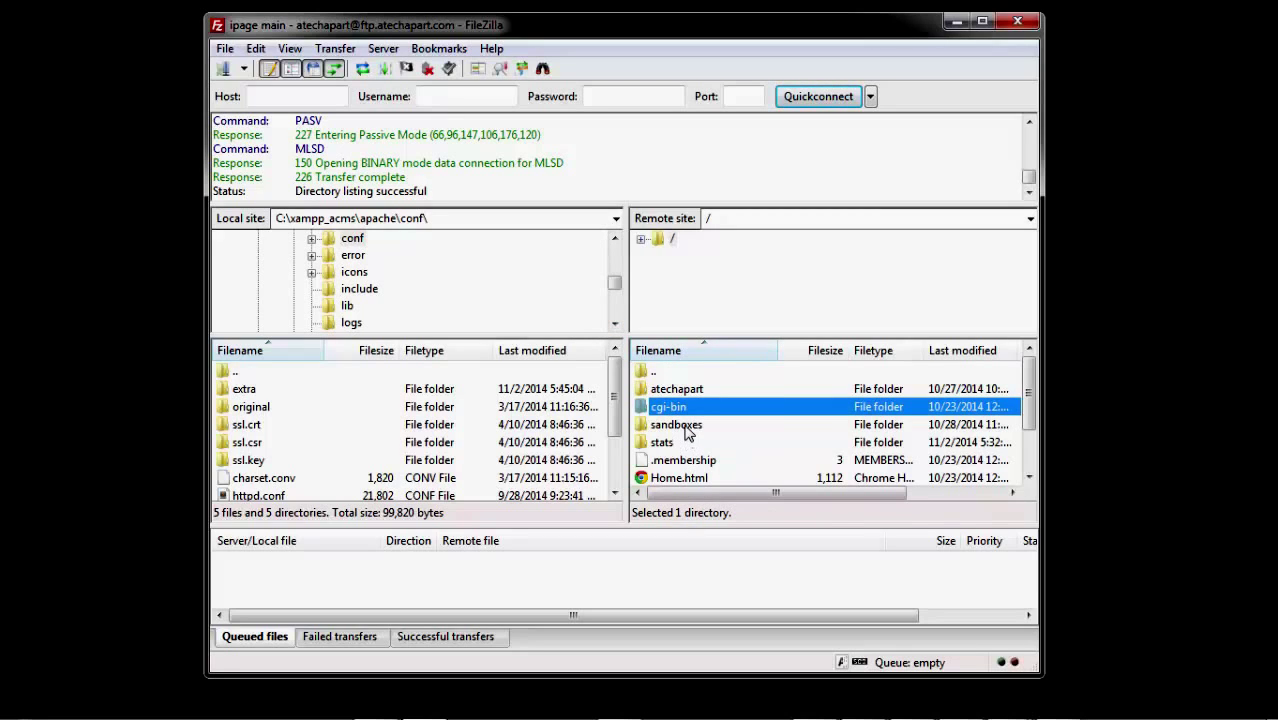
pyautogui.click(686, 431)
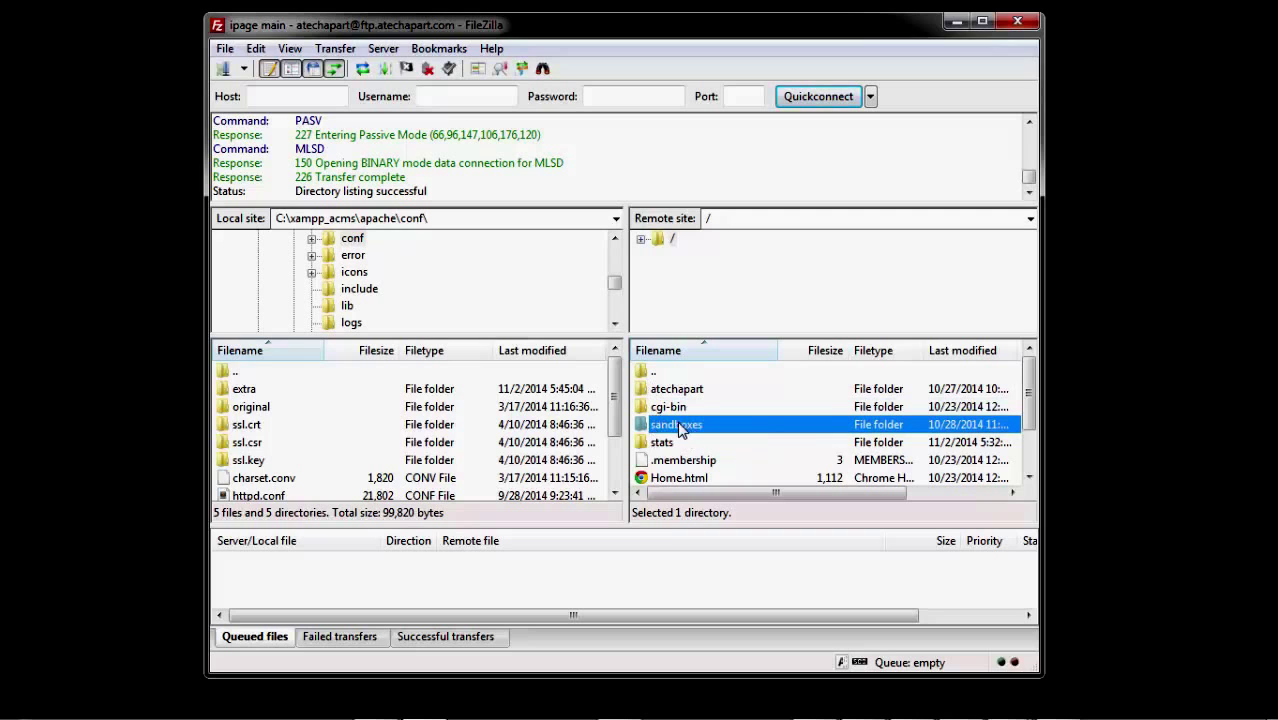
pyautogui.moveTo(620, 708)
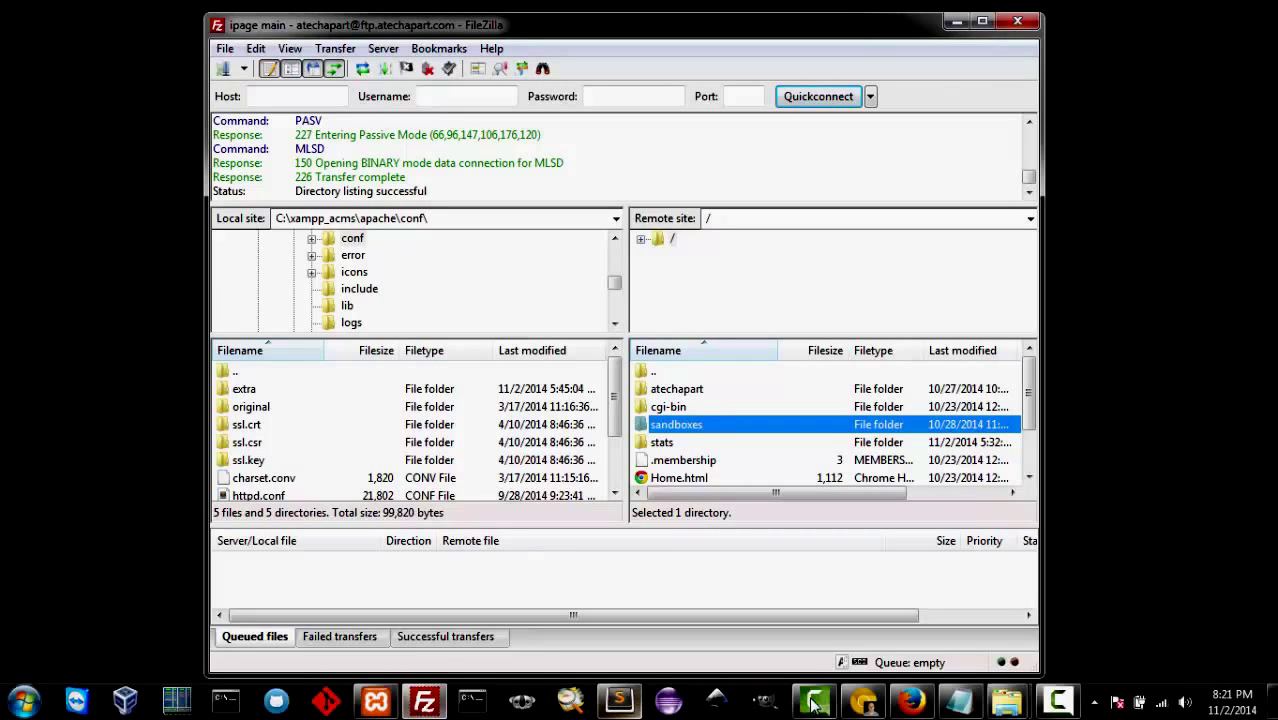
pyautogui.click(908, 702)
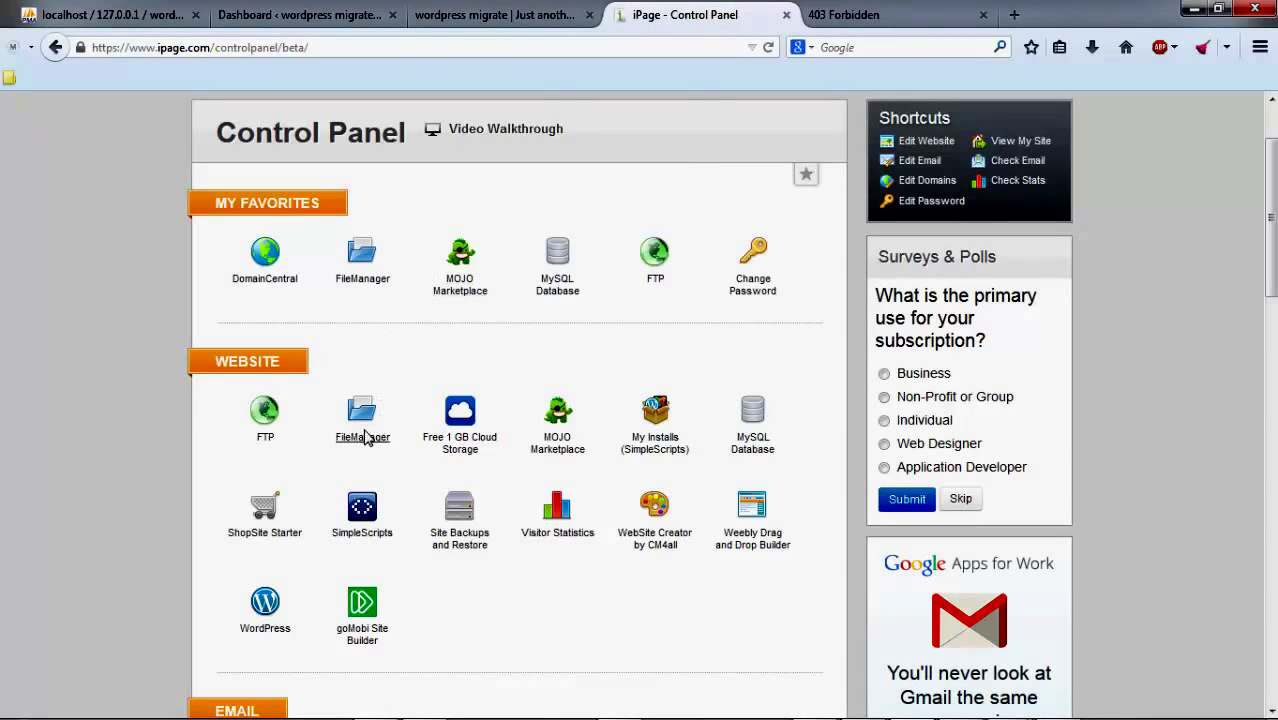
# Step: Open iPage FileManager and check the s2.atechapart.com address on the 403 Forbidden page
pyautogui.click(403, 503)
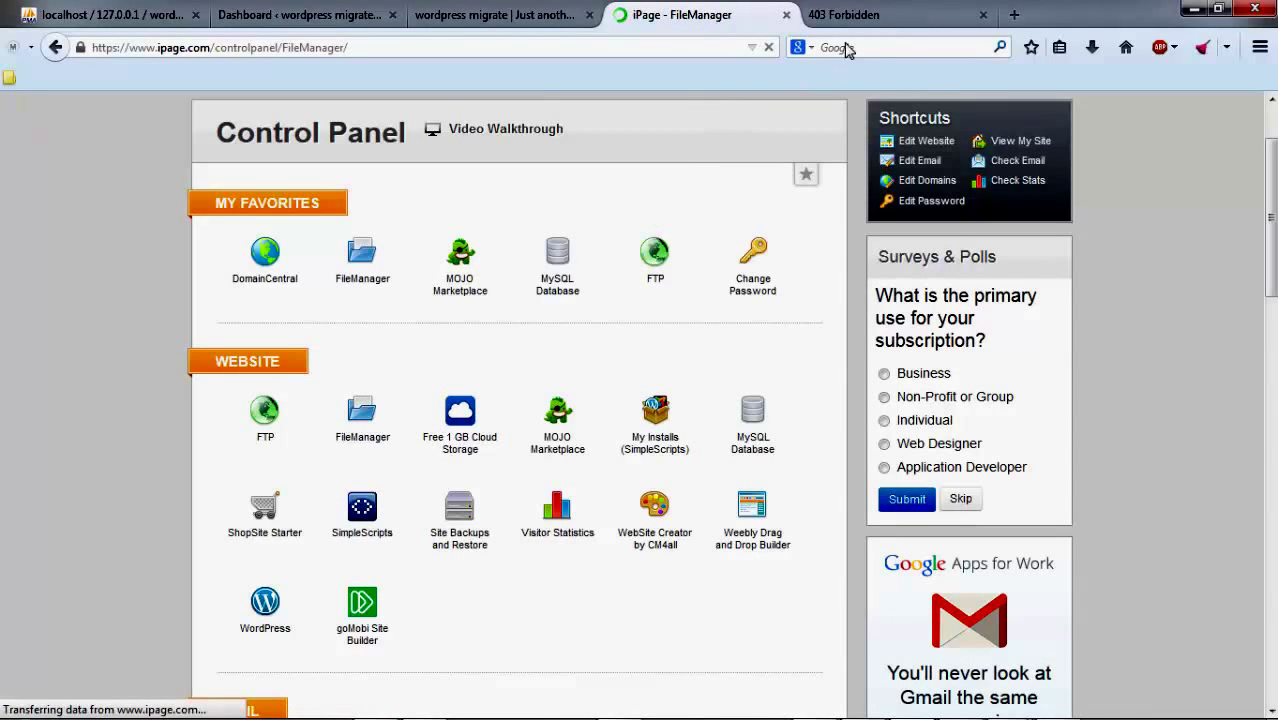
pyautogui.click(871, 22)
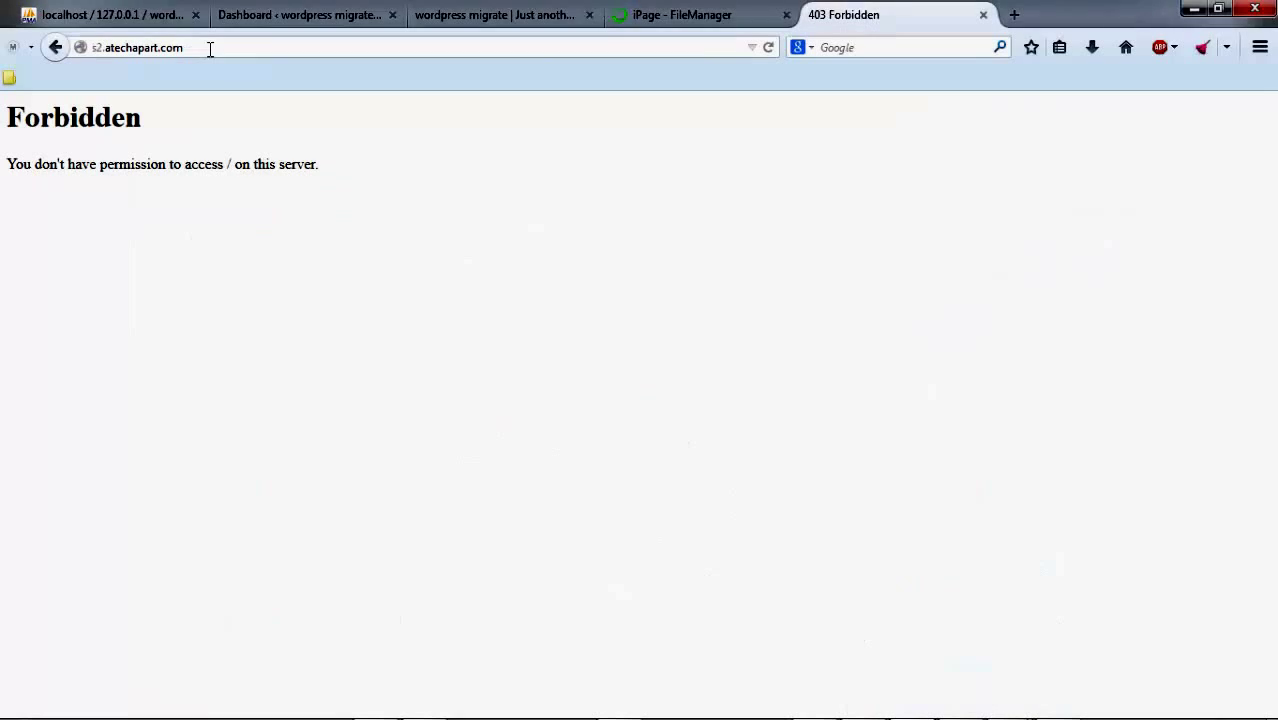
pyautogui.click(104, 47)
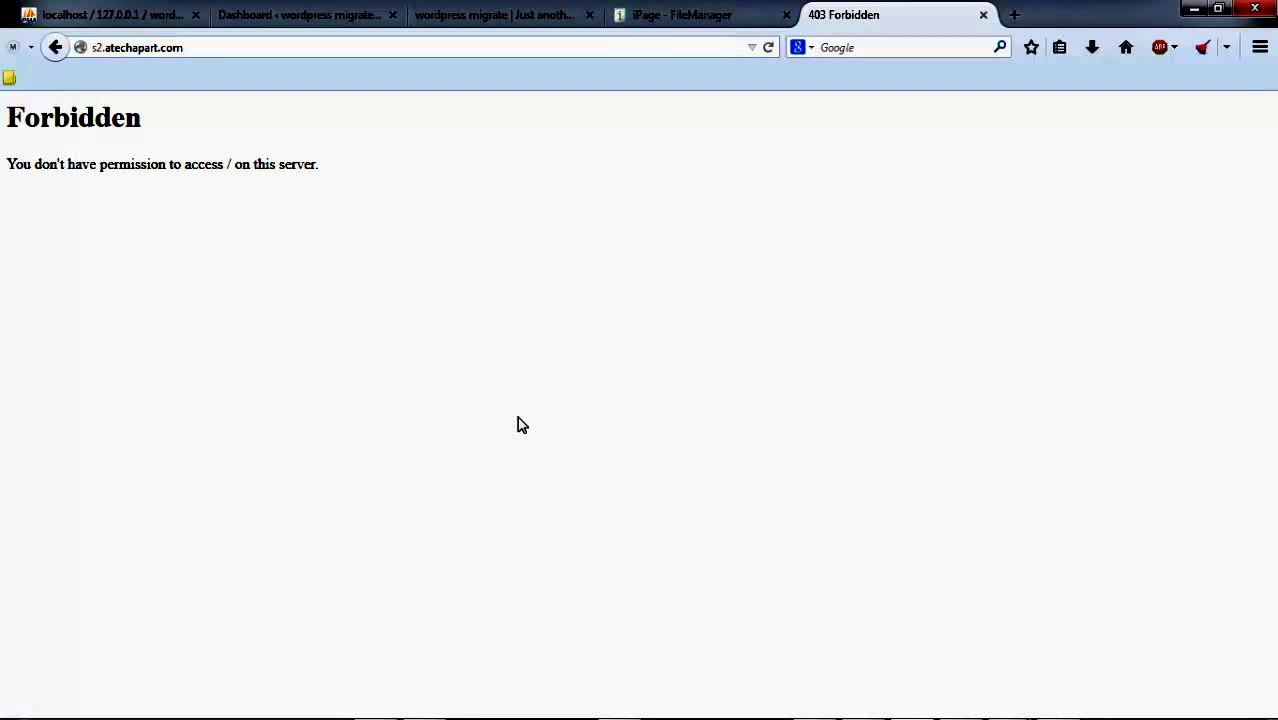
pyautogui.click(750, 15)
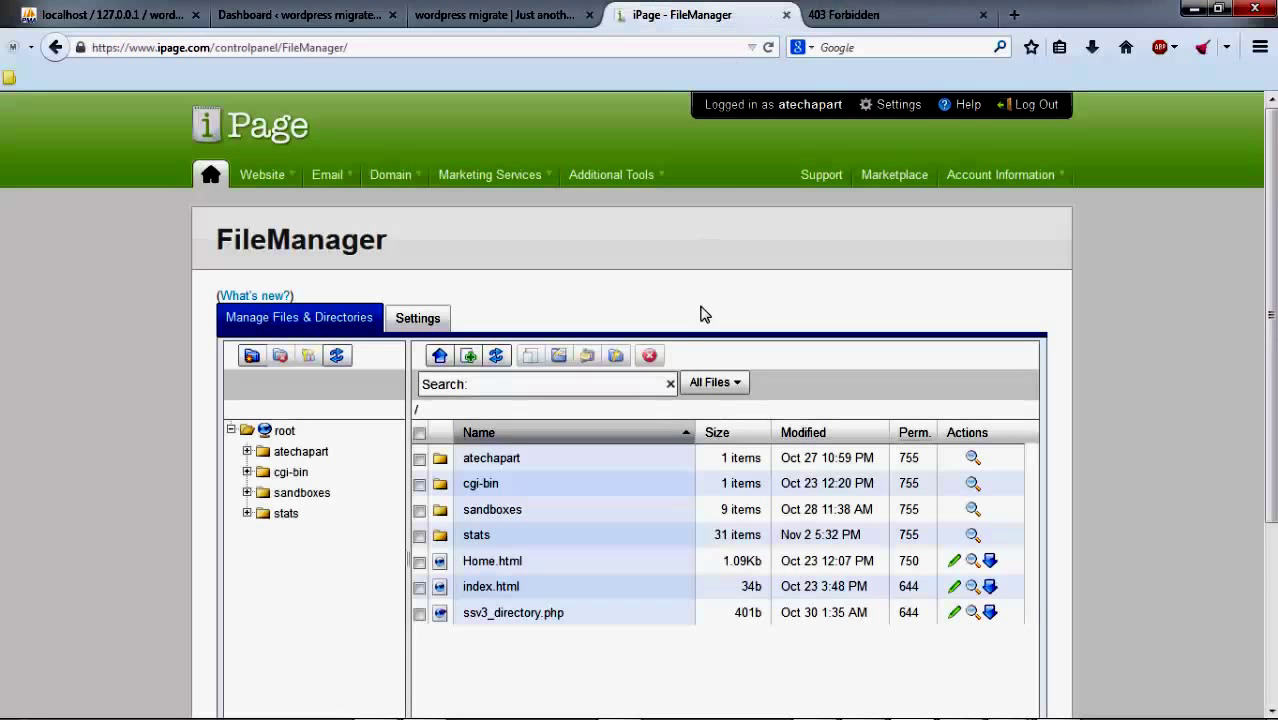
# Step: Open the sandboxes/s2 folder in FileManager and compare it with the s2.atechapart.com page
pyautogui.doubleClick(441, 511)
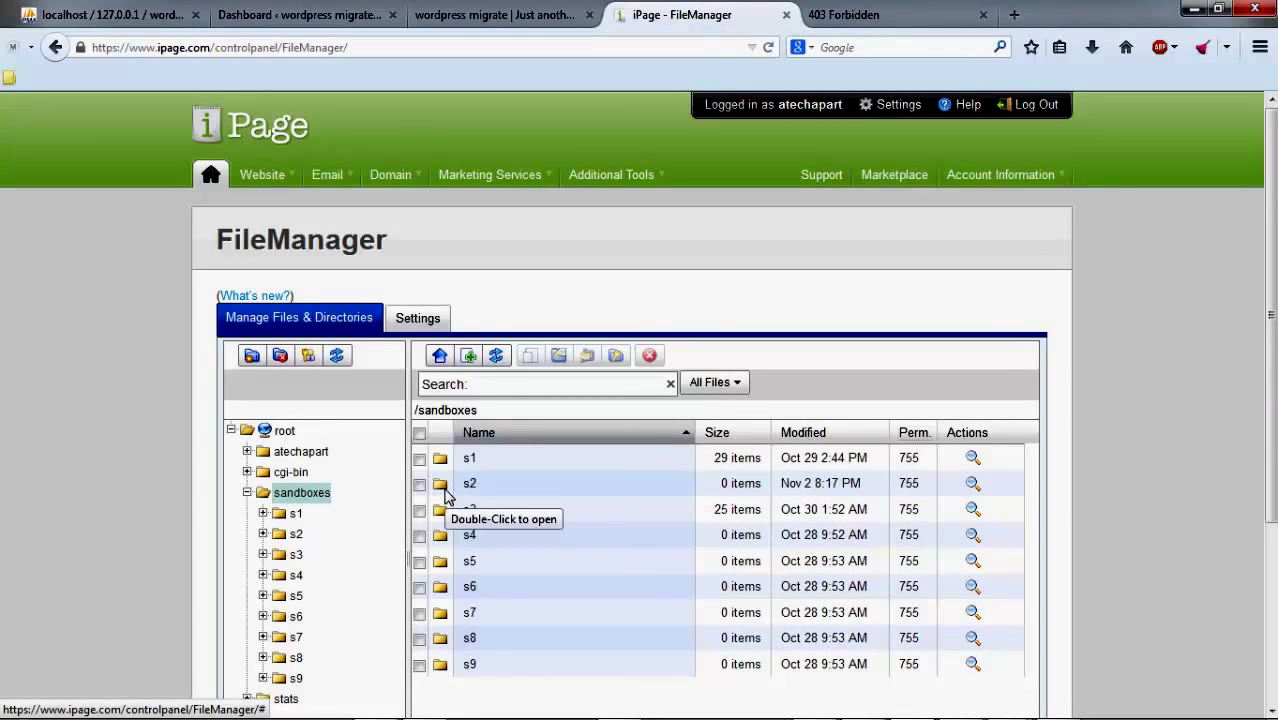
pyautogui.doubleClick(445, 490)
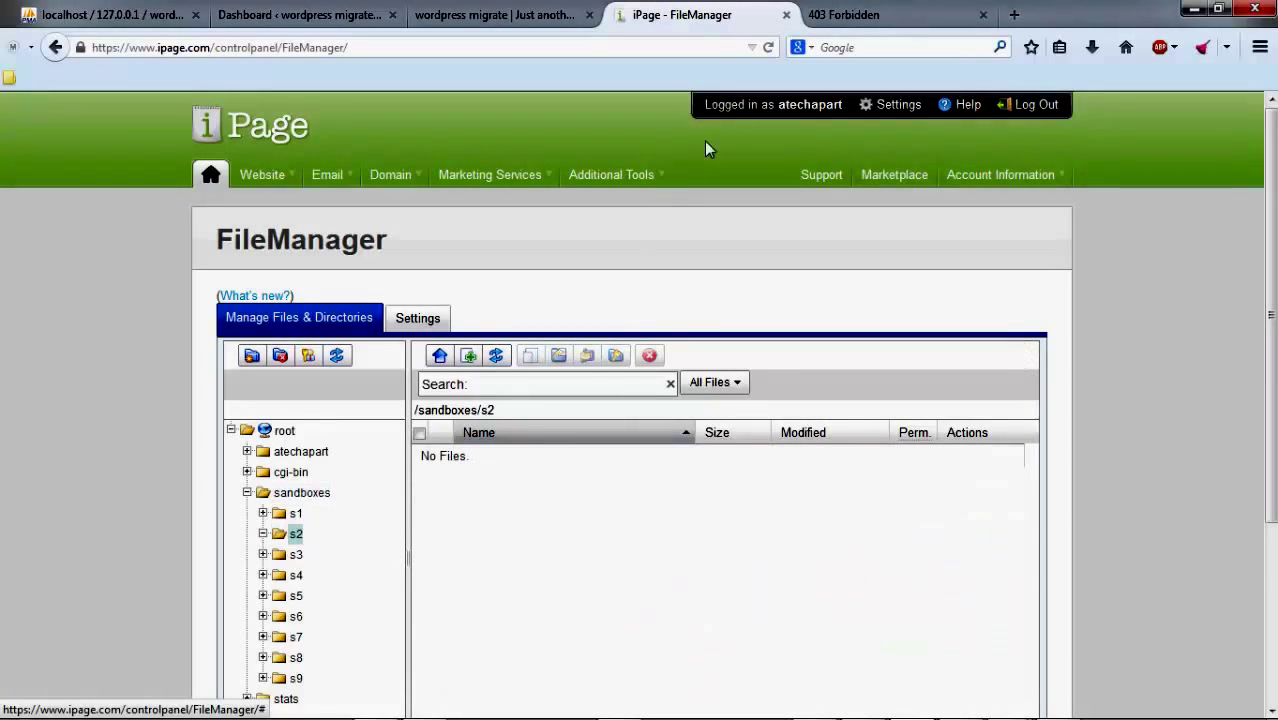
pyautogui.click(900, 12)
pyautogui.click(143, 46)
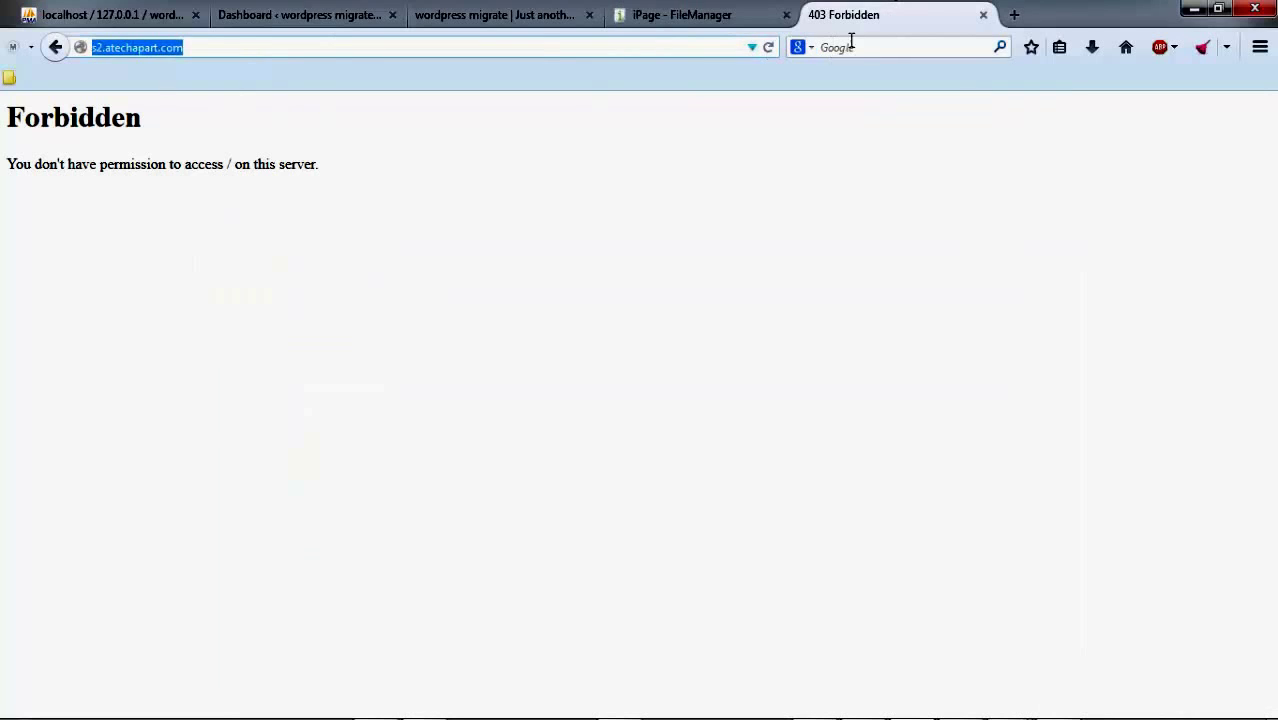
pyautogui.click(719, 12)
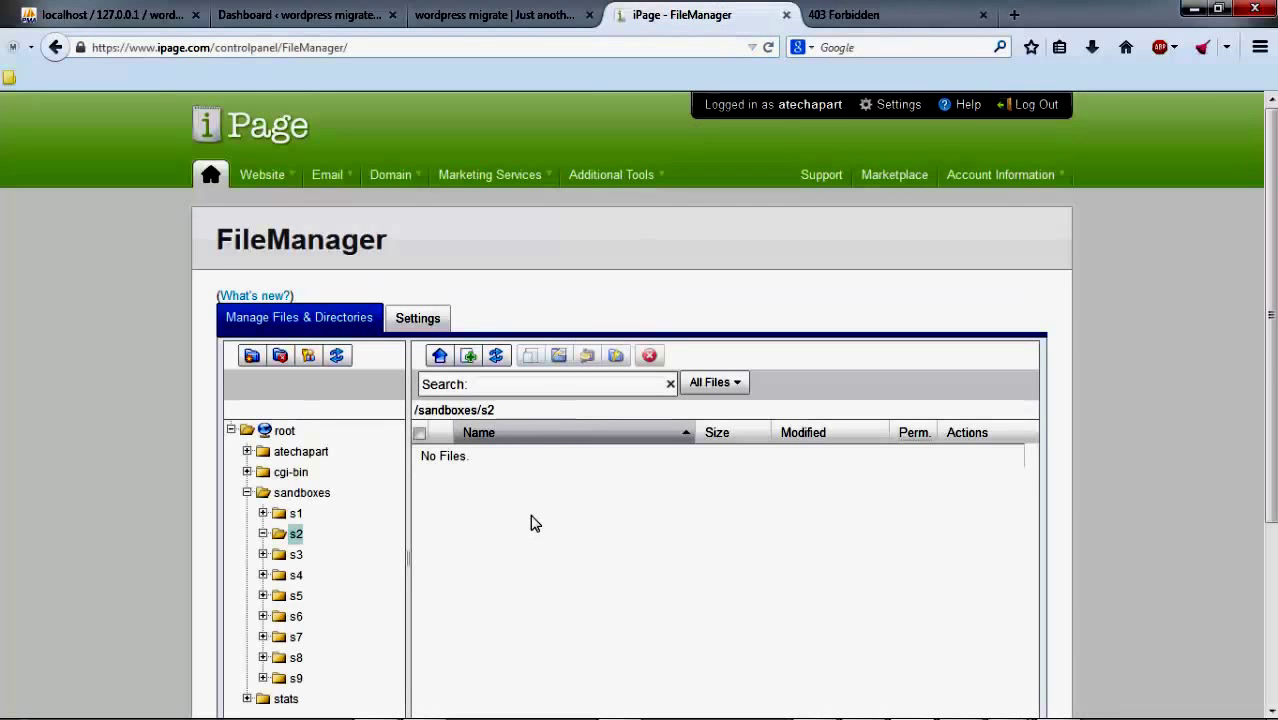
pyautogui.scroll(-3, 530, 523)
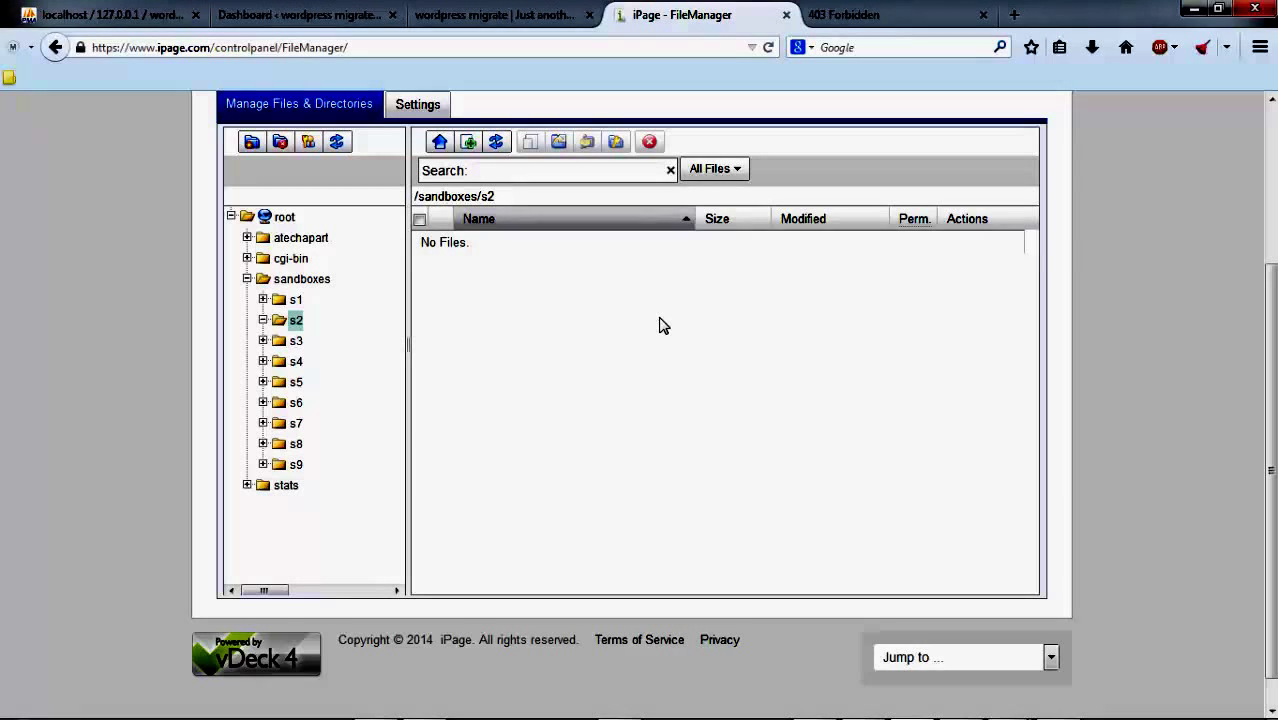
# Step: Minimize Firefox and arrange FileZilla and the wordpress_migrate Explorer window side by side
pyautogui.click(1192, 10)
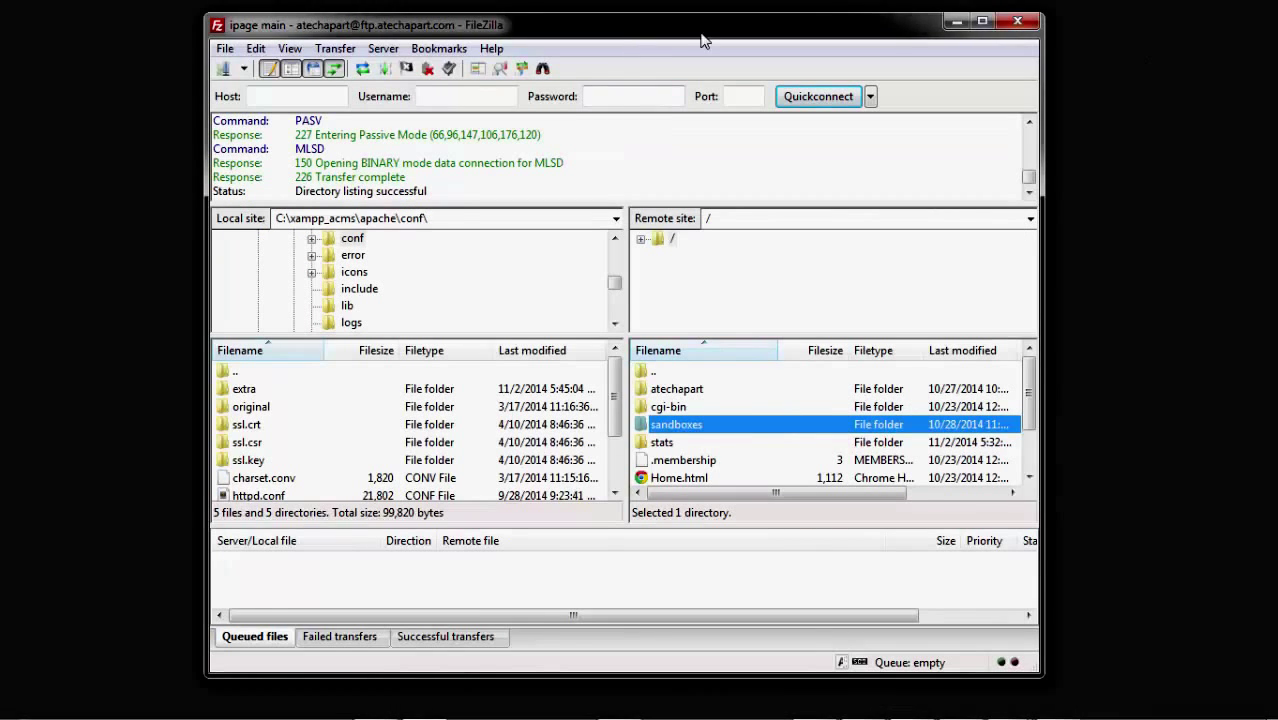
pyautogui.moveTo(703, 40); pyautogui.dragTo(893, 41)
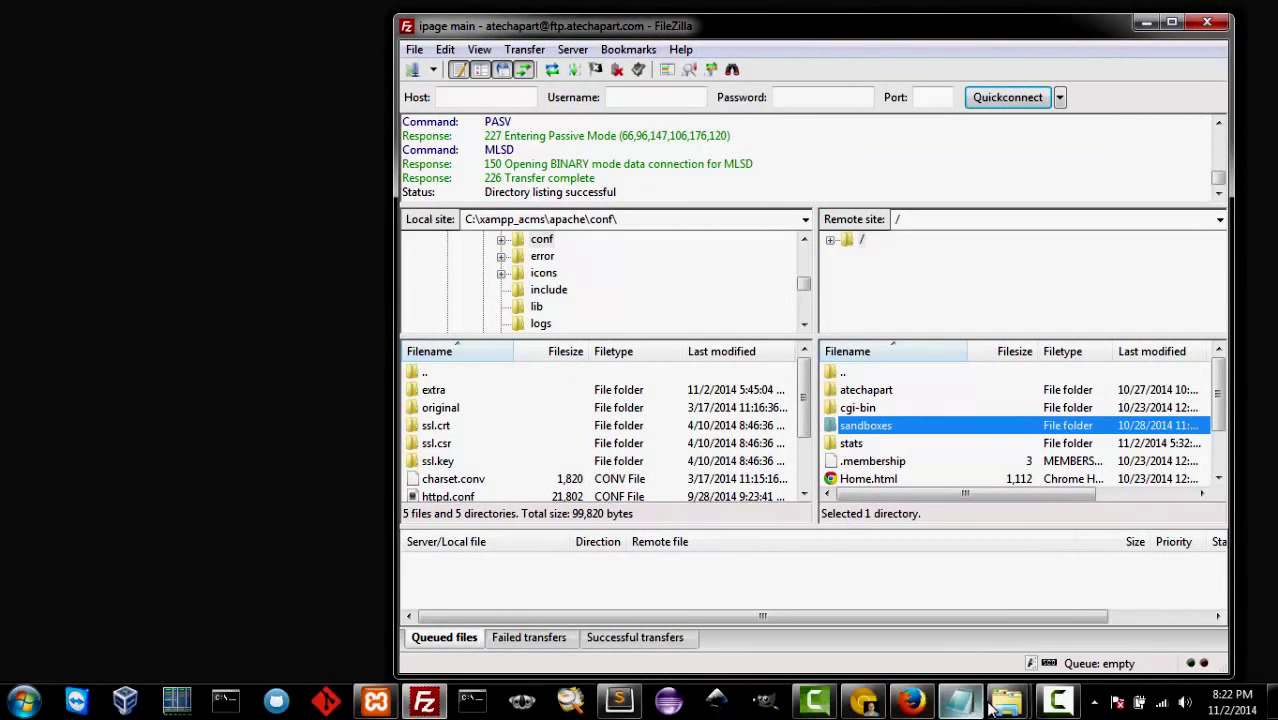
pyautogui.click(1007, 703)
pyautogui.click(930, 646)
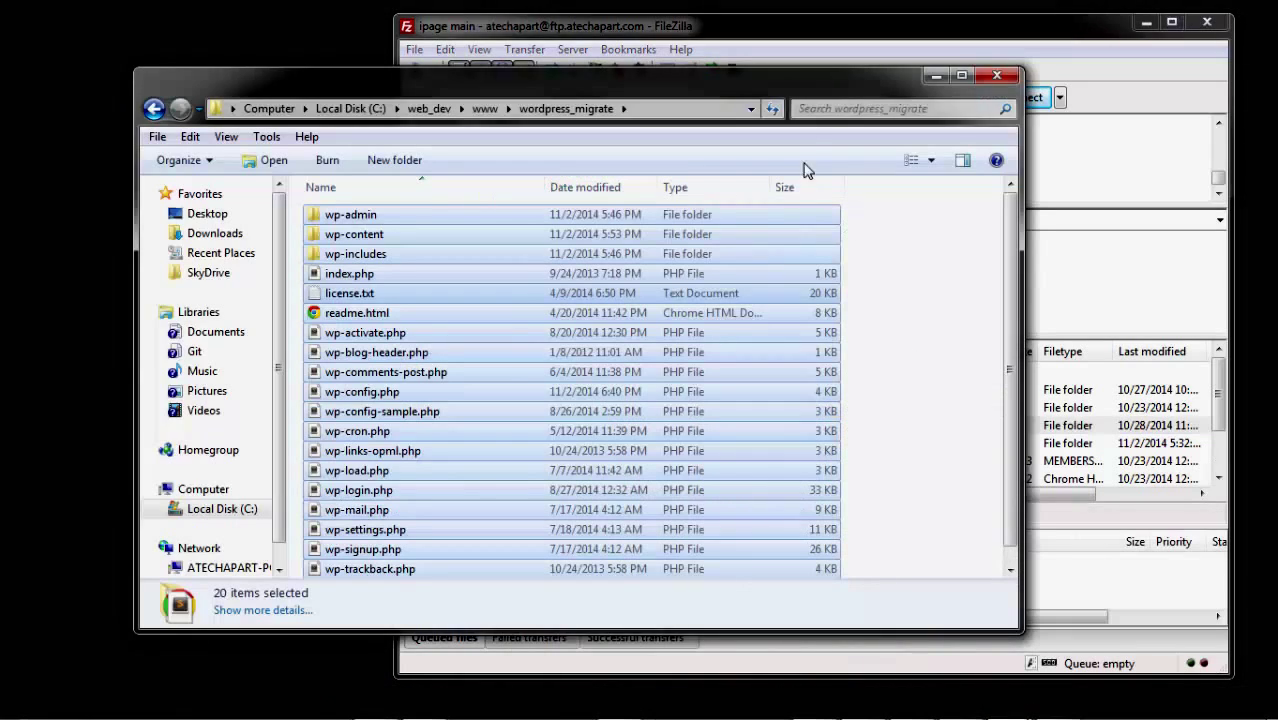
pyautogui.moveTo(803, 97); pyautogui.dragTo(658, 79)
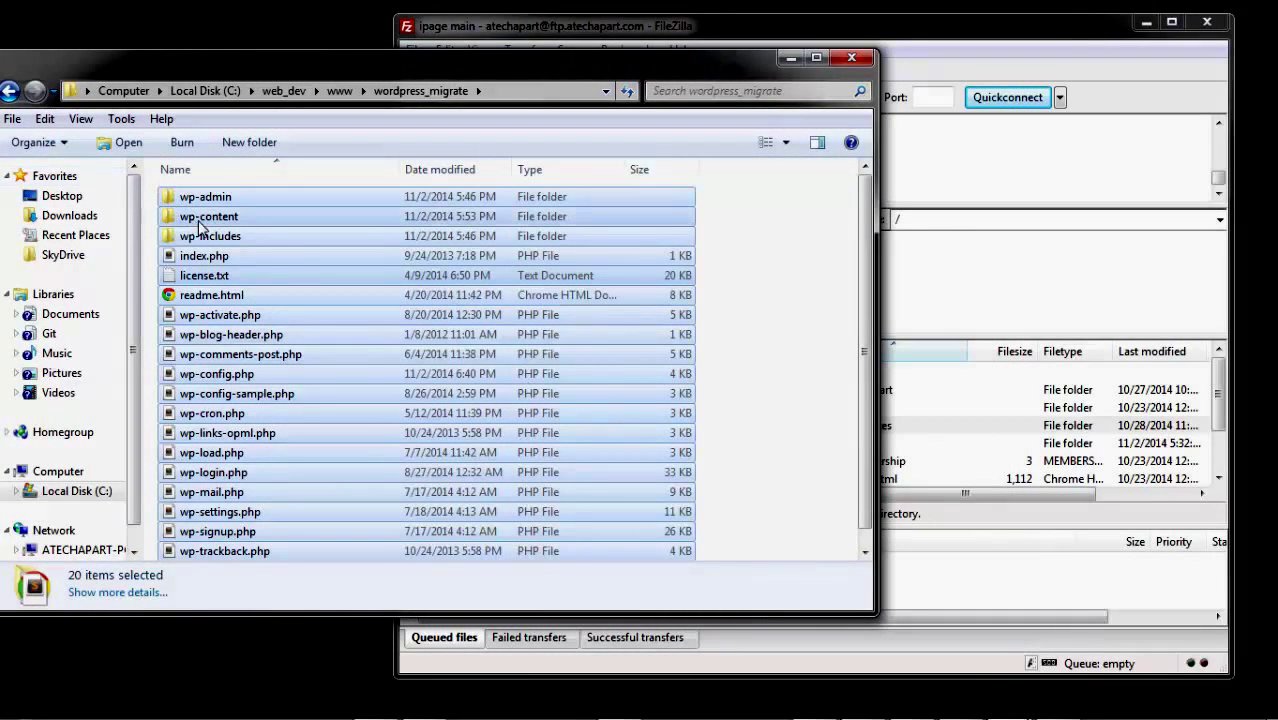
# Step: Clear the Explorer selection, check the local site and FileManager pages, then minimize Firefox
pyautogui.click(722, 362)
pyautogui.scroll(-1, 285, 240)
pyautogui.scroll(1, 285, 240)
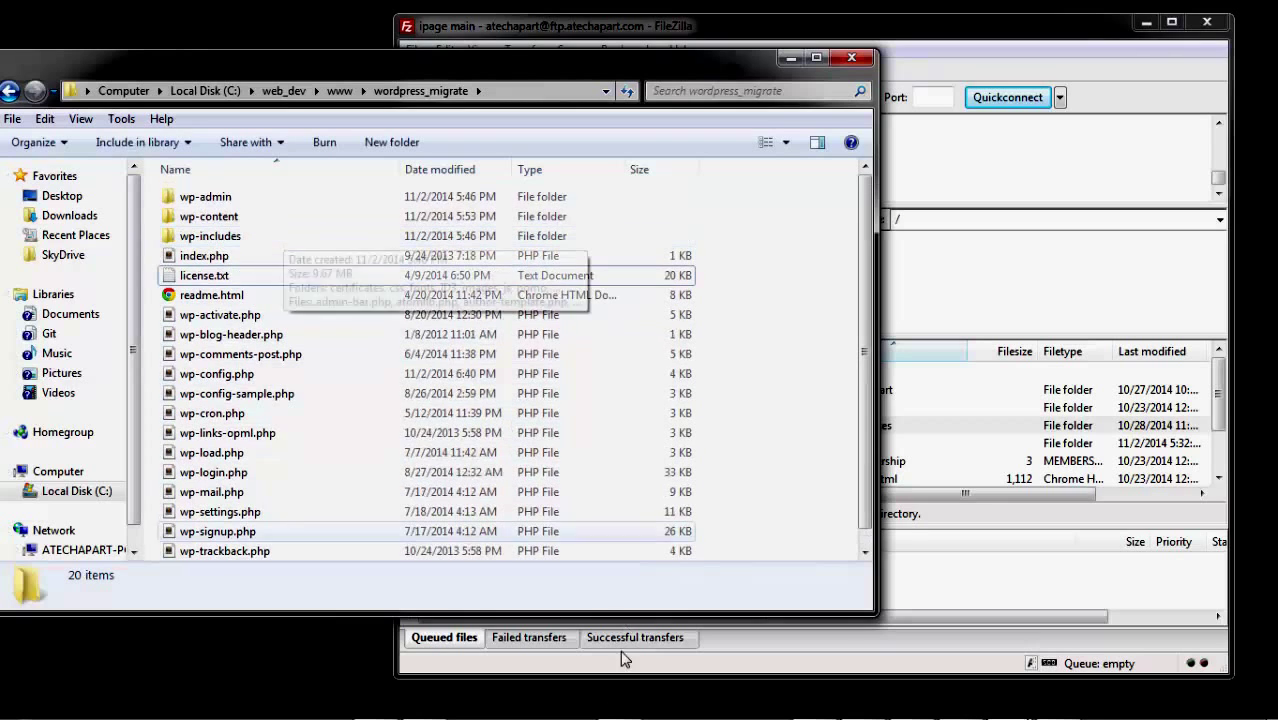
pyautogui.click(910, 700)
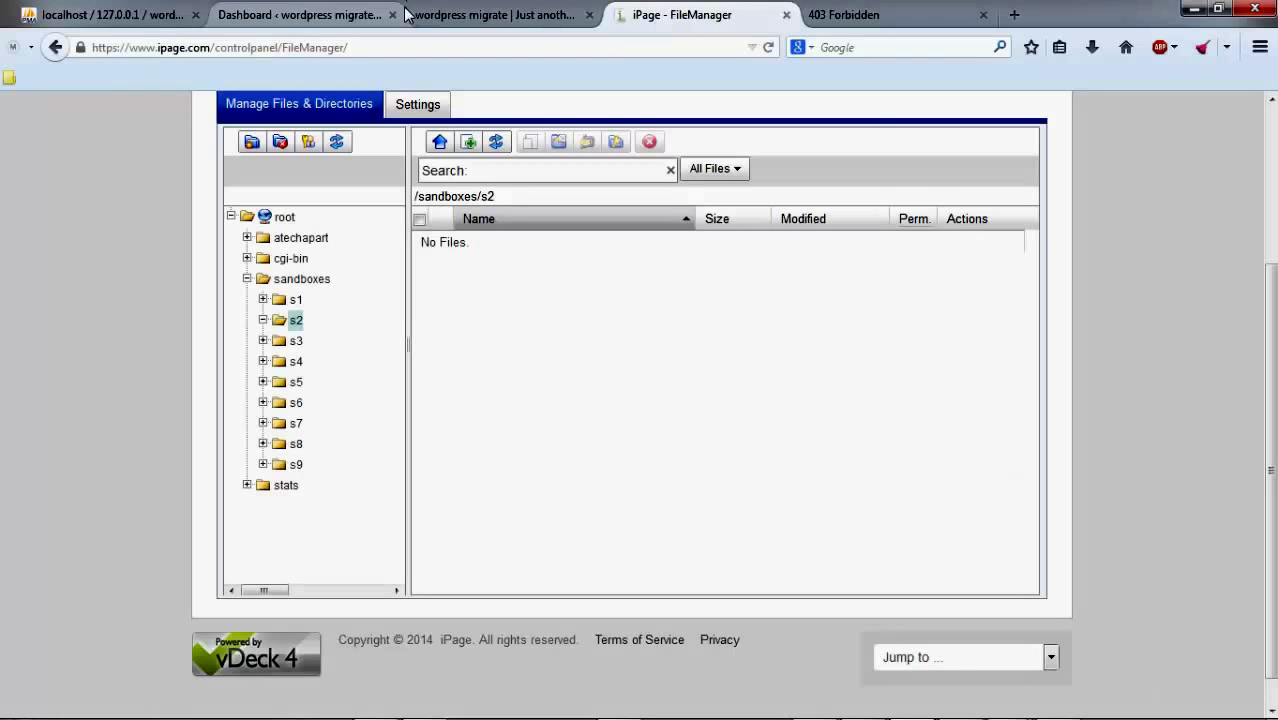
pyautogui.click(452, 15)
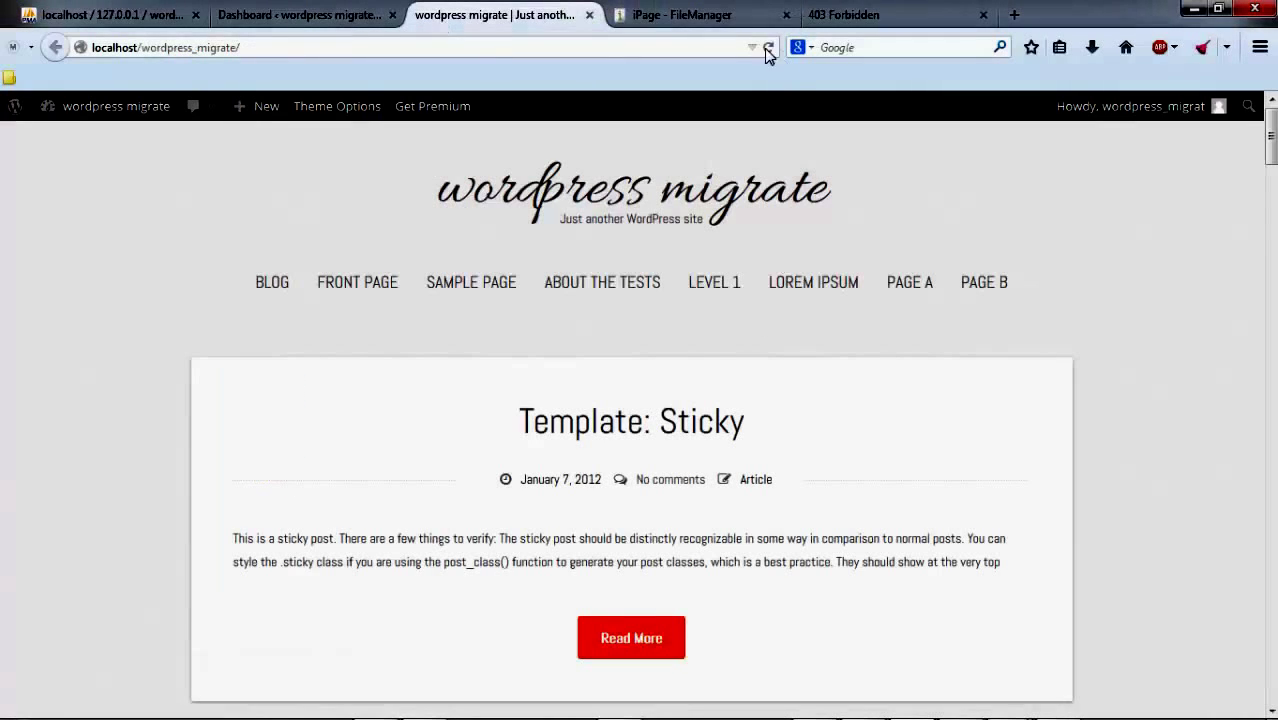
pyautogui.click(724, 18)
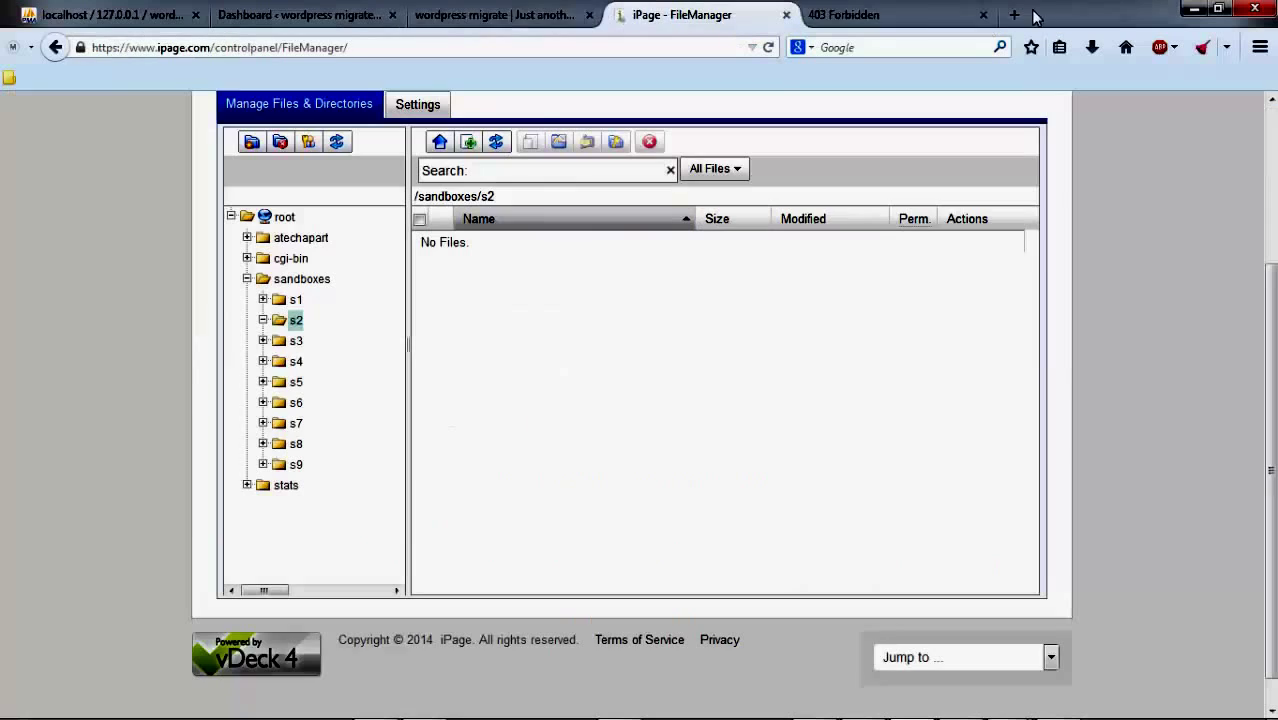
pyautogui.click(1193, 12)
# Step: Select all 20 files and folders in the wordpress_migrate folder with Ctrl+A
pyautogui.click(562, 236)
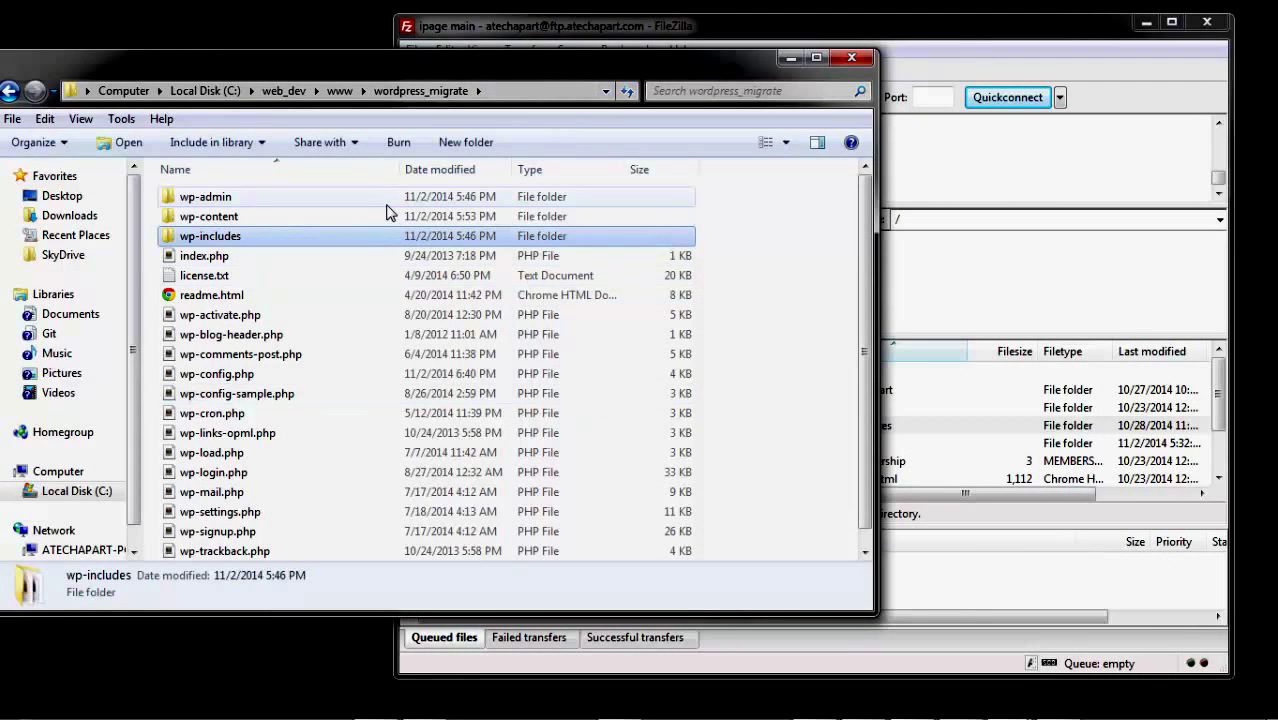
pyautogui.hotkey('ctrl', 'a')
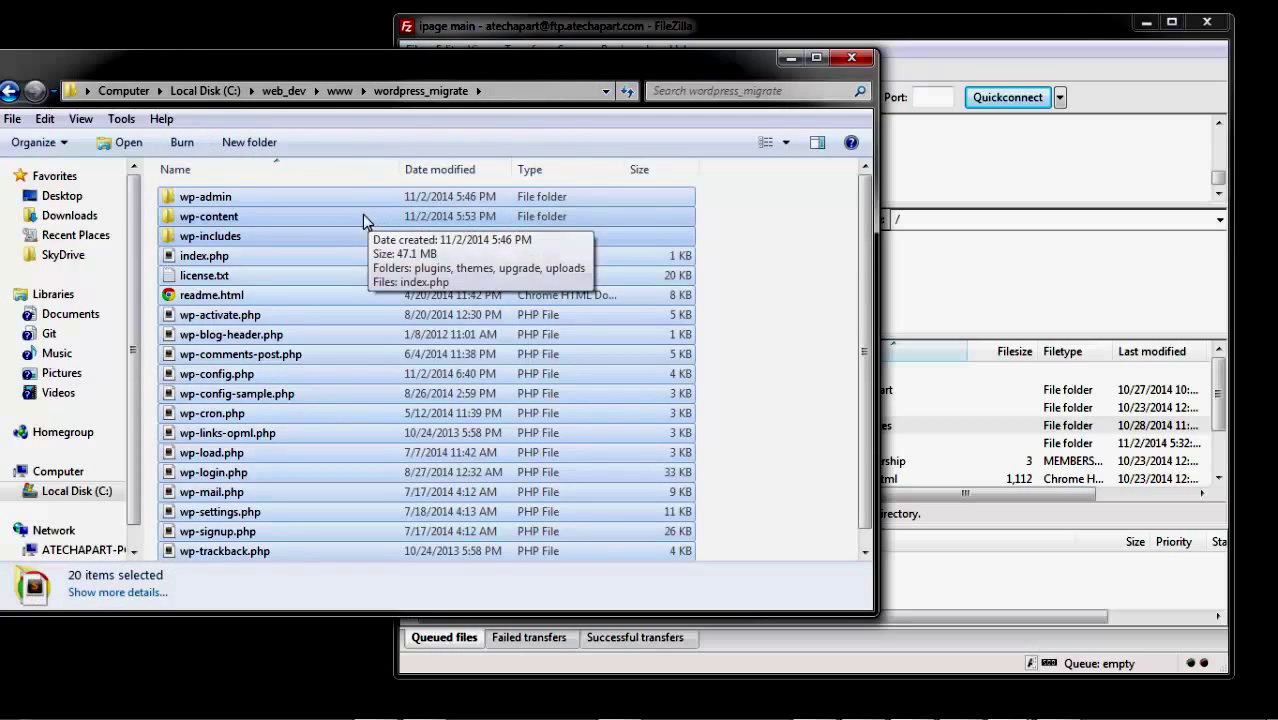
pyautogui.click(928, 428)
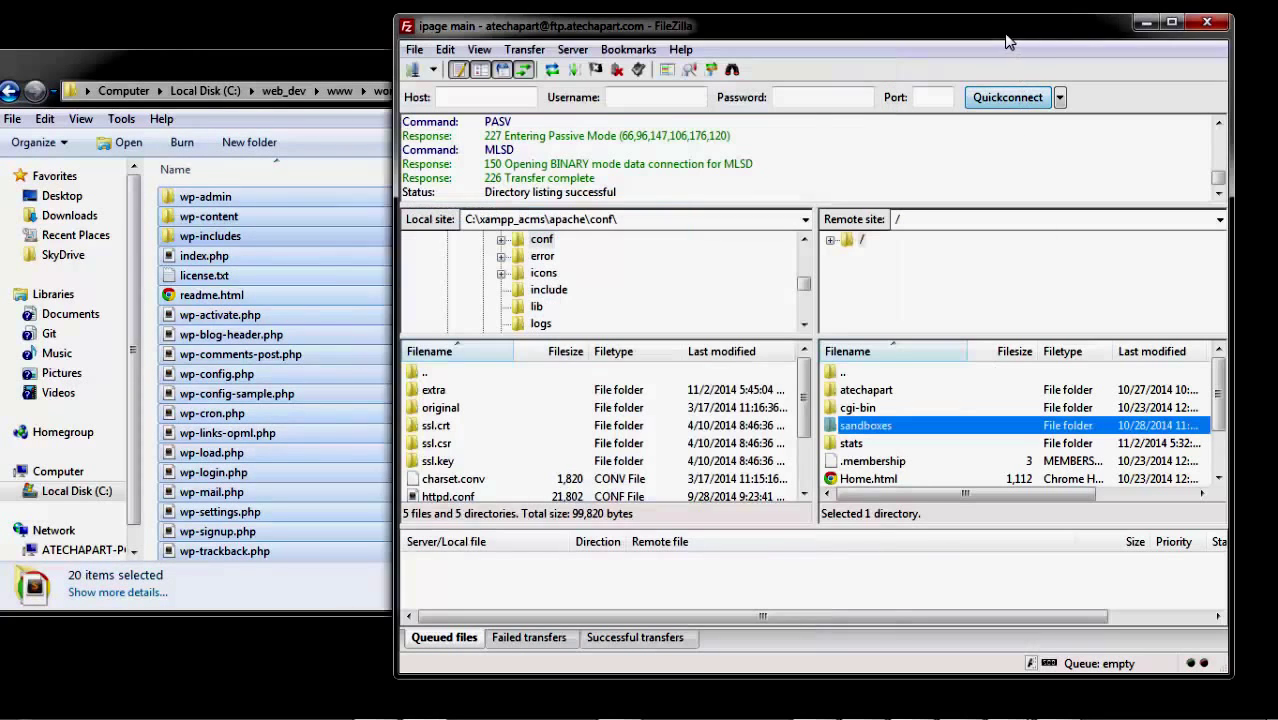
# Step: Open remote /sandboxes/s2 in FileZilla and drag the 20 WordPress files into it to upload
pyautogui.doubleClick(845, 428)
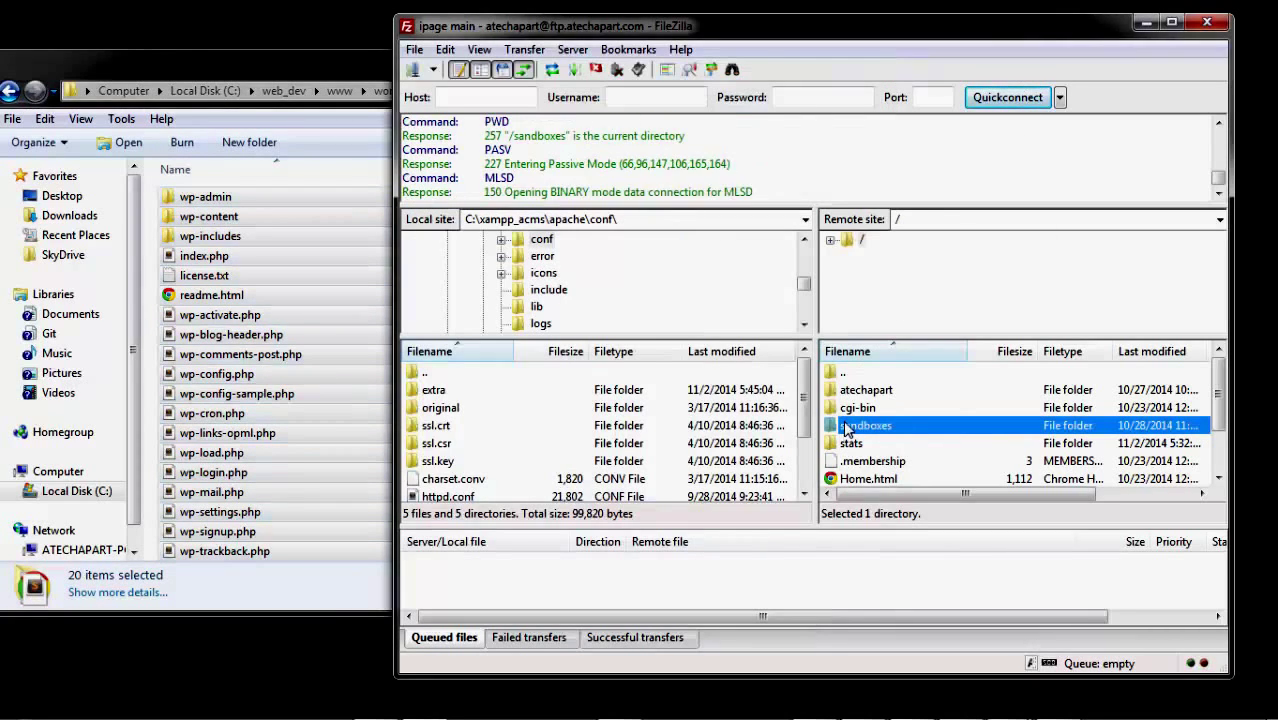
pyautogui.doubleClick(843, 409)
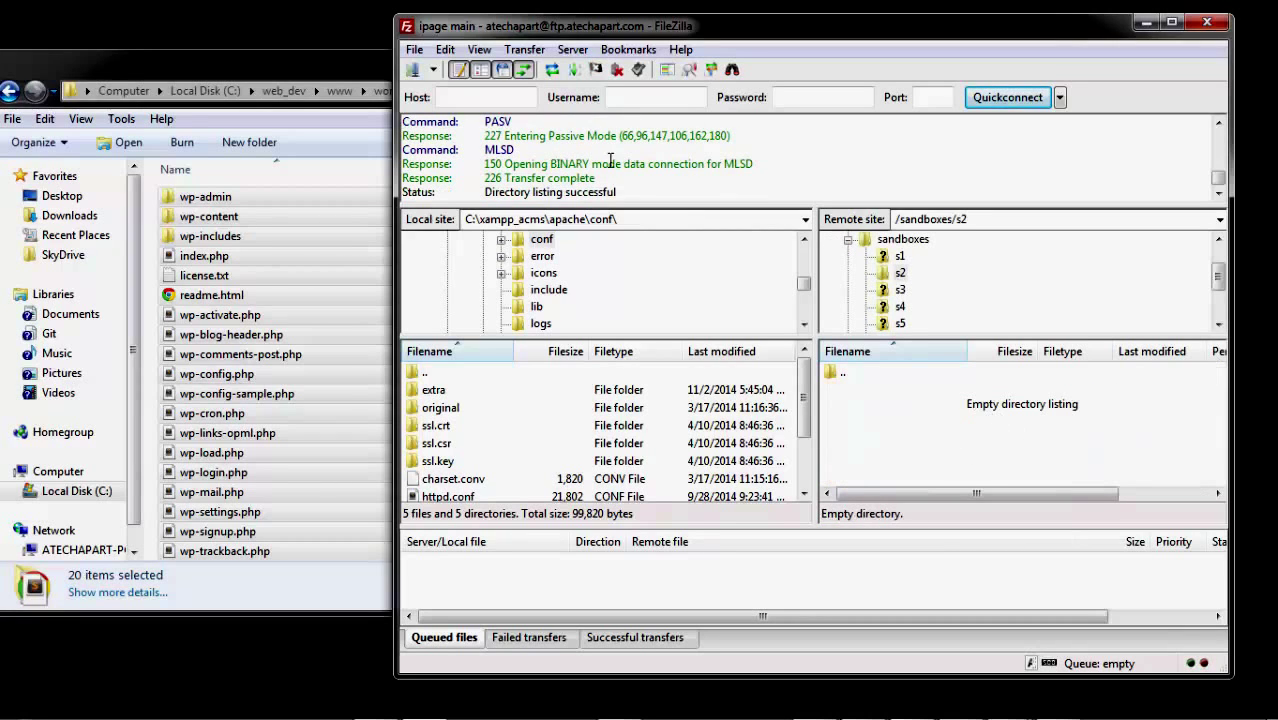
pyautogui.click(285, 60)
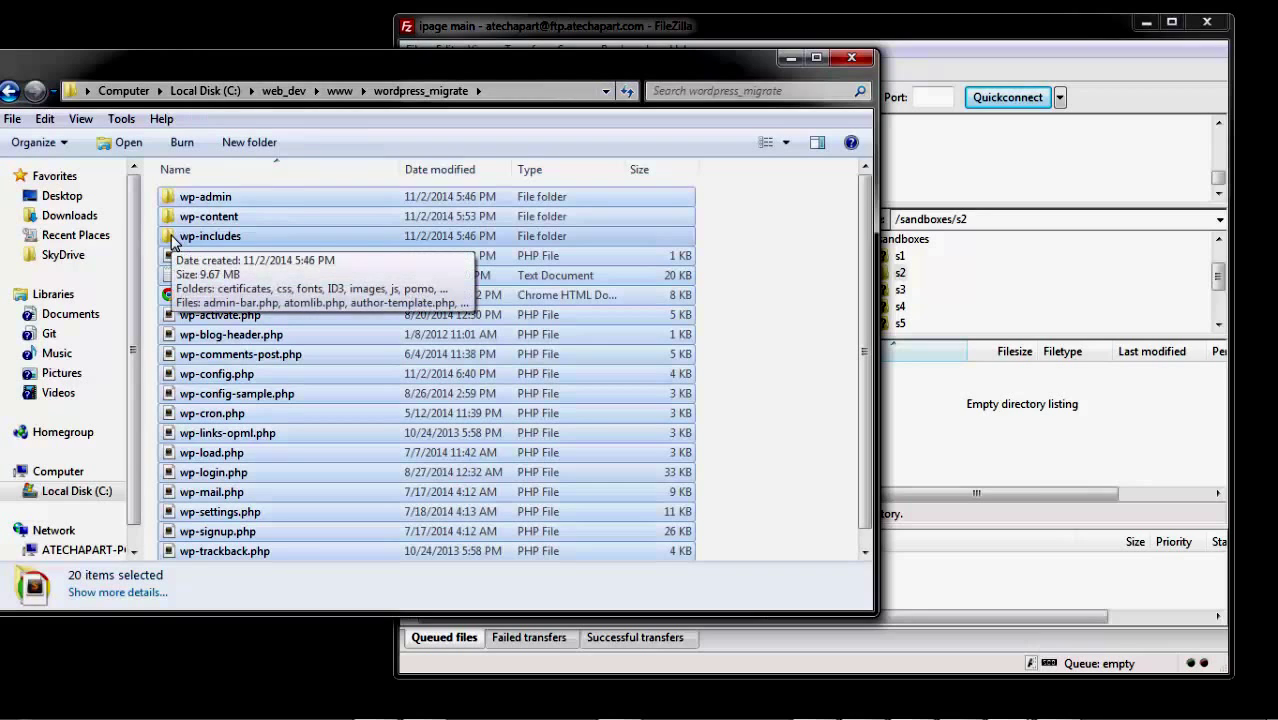
pyautogui.moveTo(172, 240); pyautogui.dragTo(1028, 453)
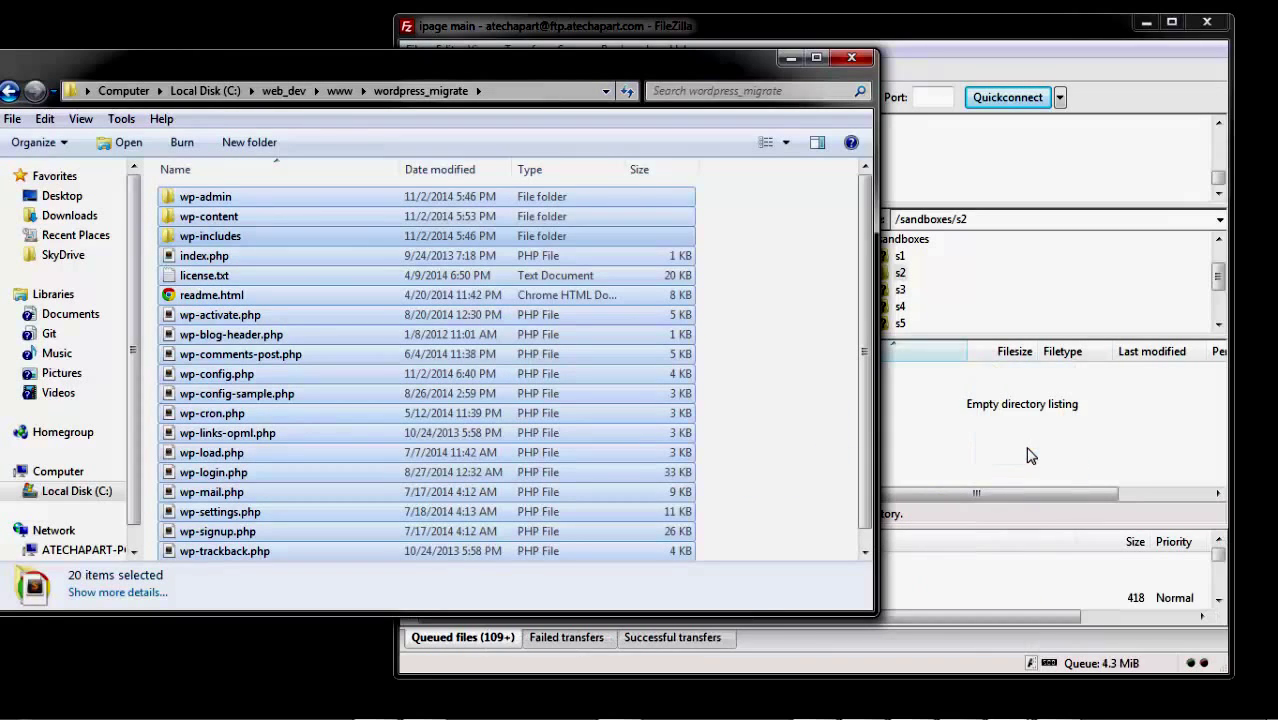
pyautogui.click(1022, 38)
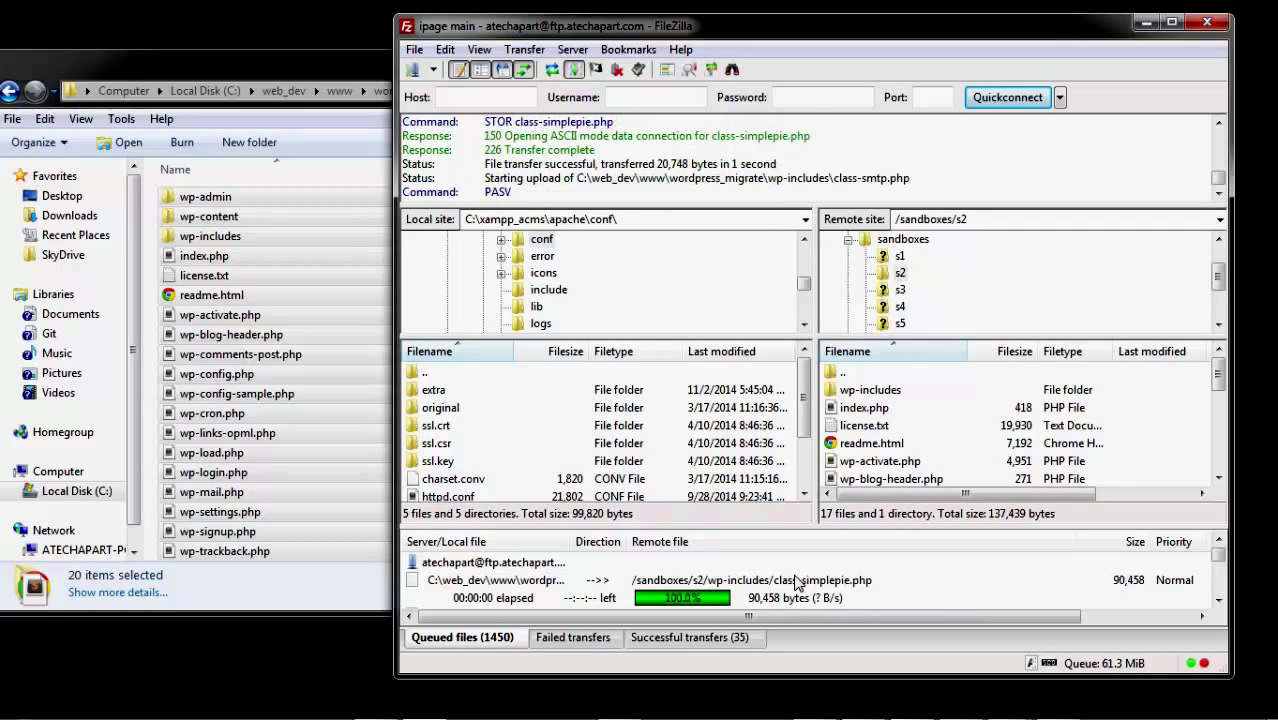
# Step: Switch to Firefox and open the local WordPress 4.0 Dashboard tab
pyautogui.moveTo(910, 700)
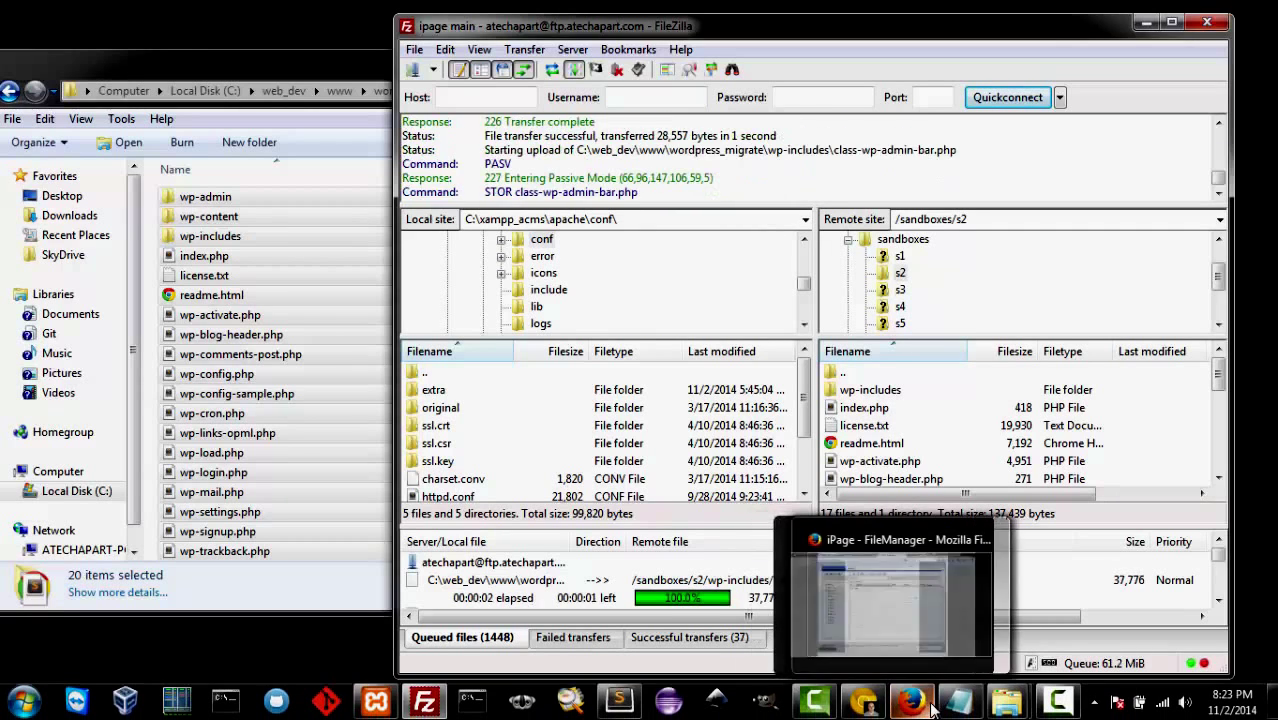
pyautogui.click(905, 600)
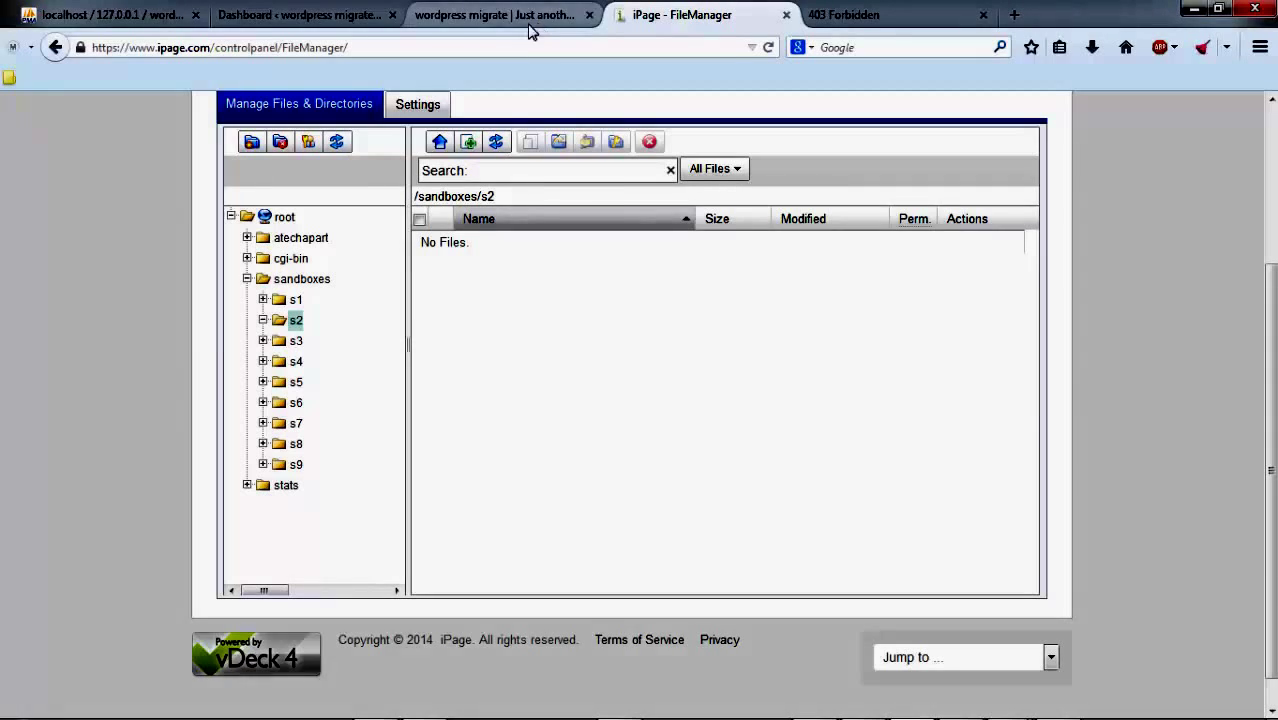
pyautogui.click(532, 18)
pyautogui.click(365, 16)
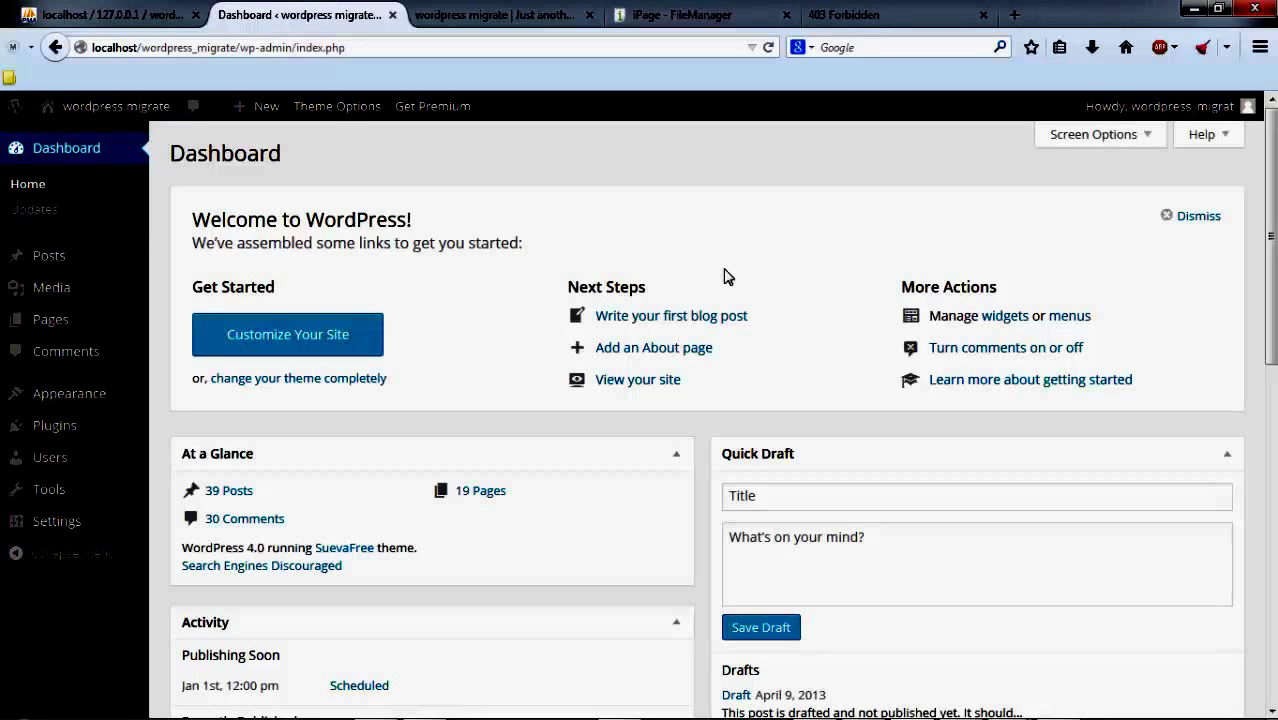
pyautogui.click(862, 8)
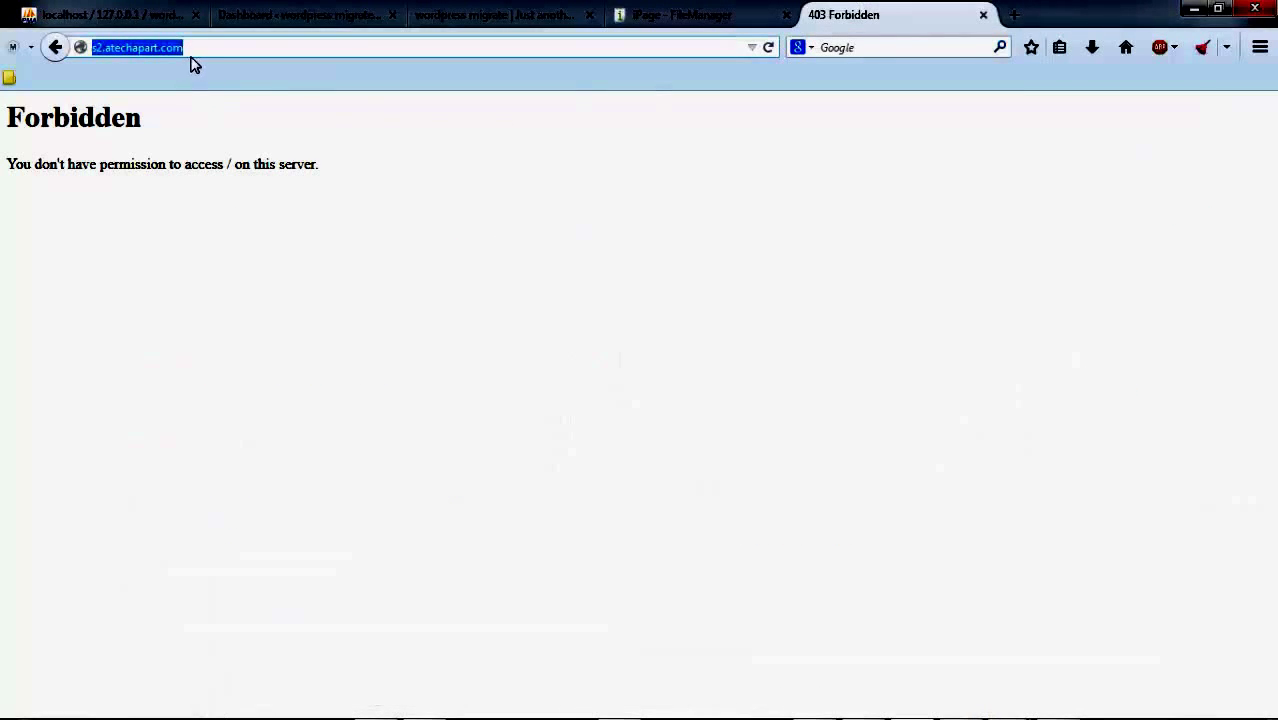
pyautogui.click(286, 20)
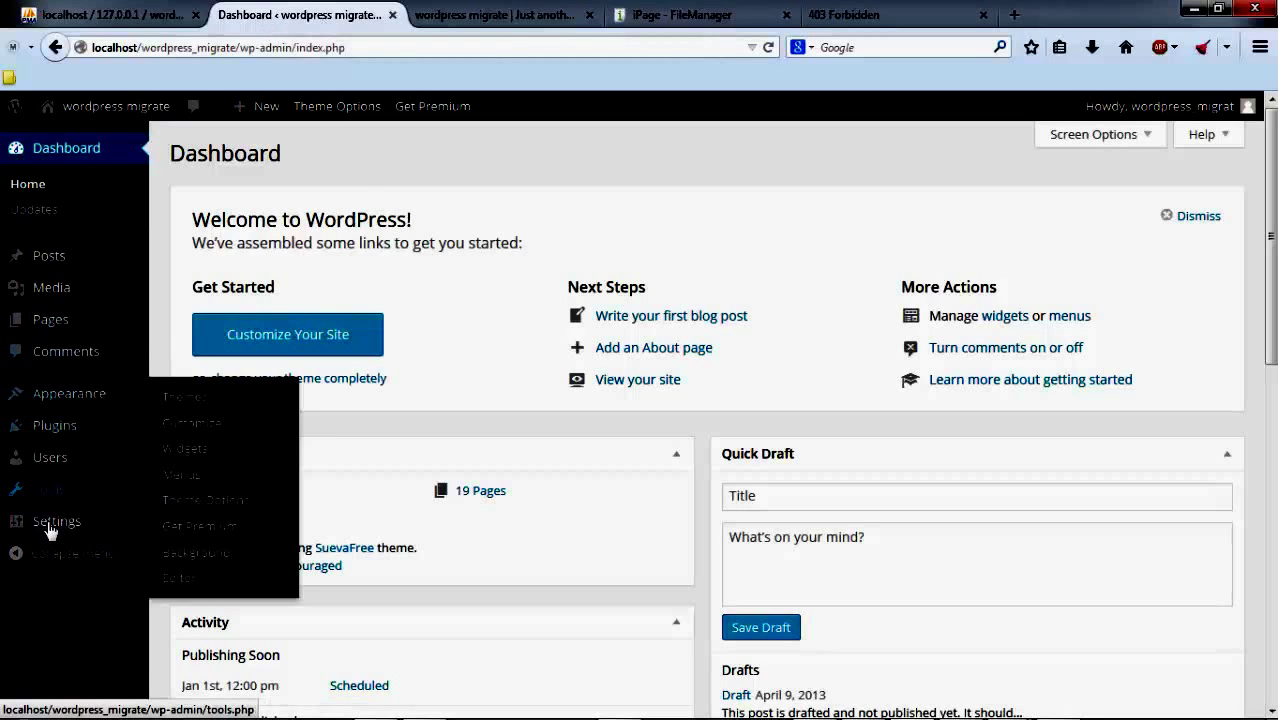
# Step: Open Settings > General and select the current WordPress Address value
pyautogui.moveTo(50, 530)
pyautogui.click(186, 530)
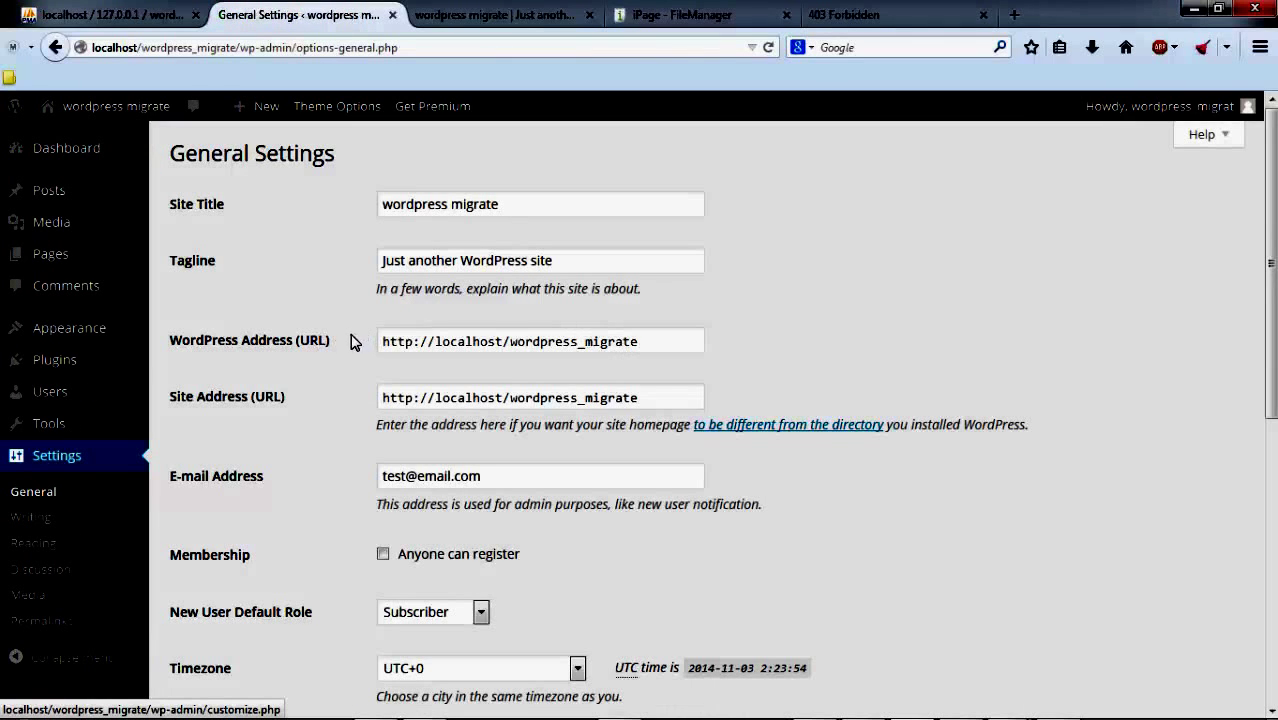
pyautogui.moveTo(338, 342); pyautogui.dragTo(224, 370)
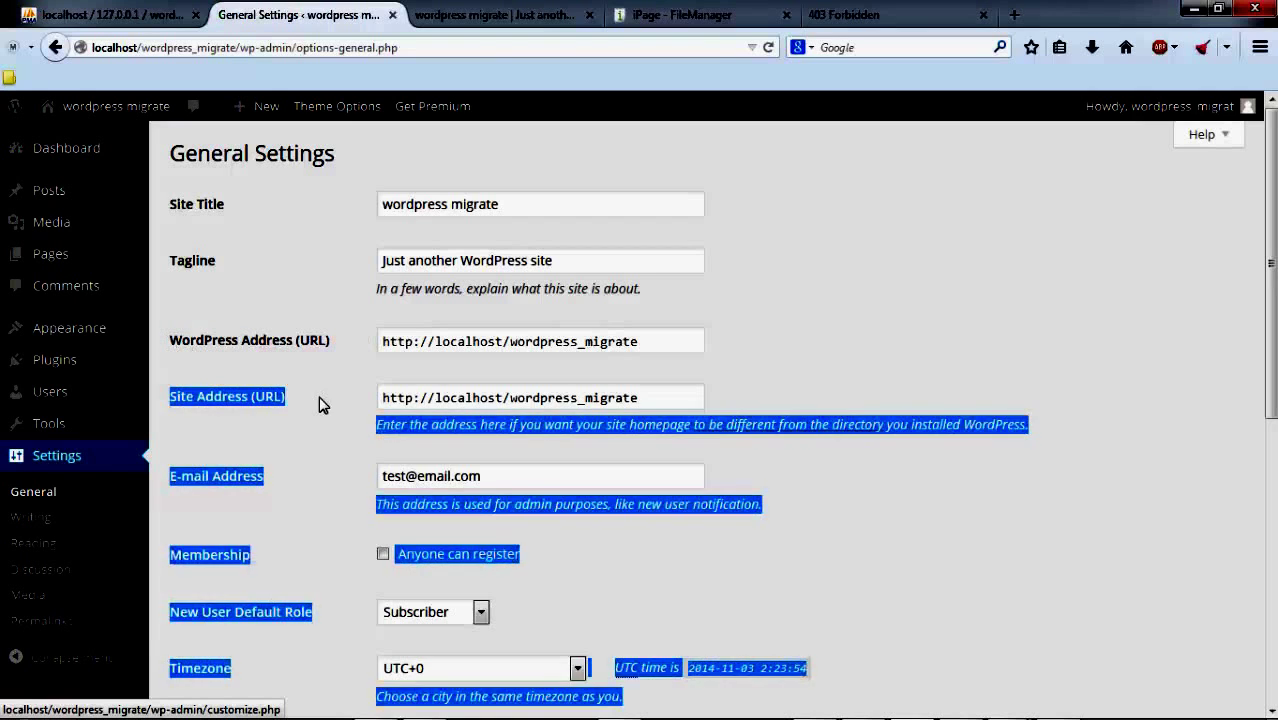
pyautogui.moveTo(322, 402); pyautogui.dragTo(178, 402)
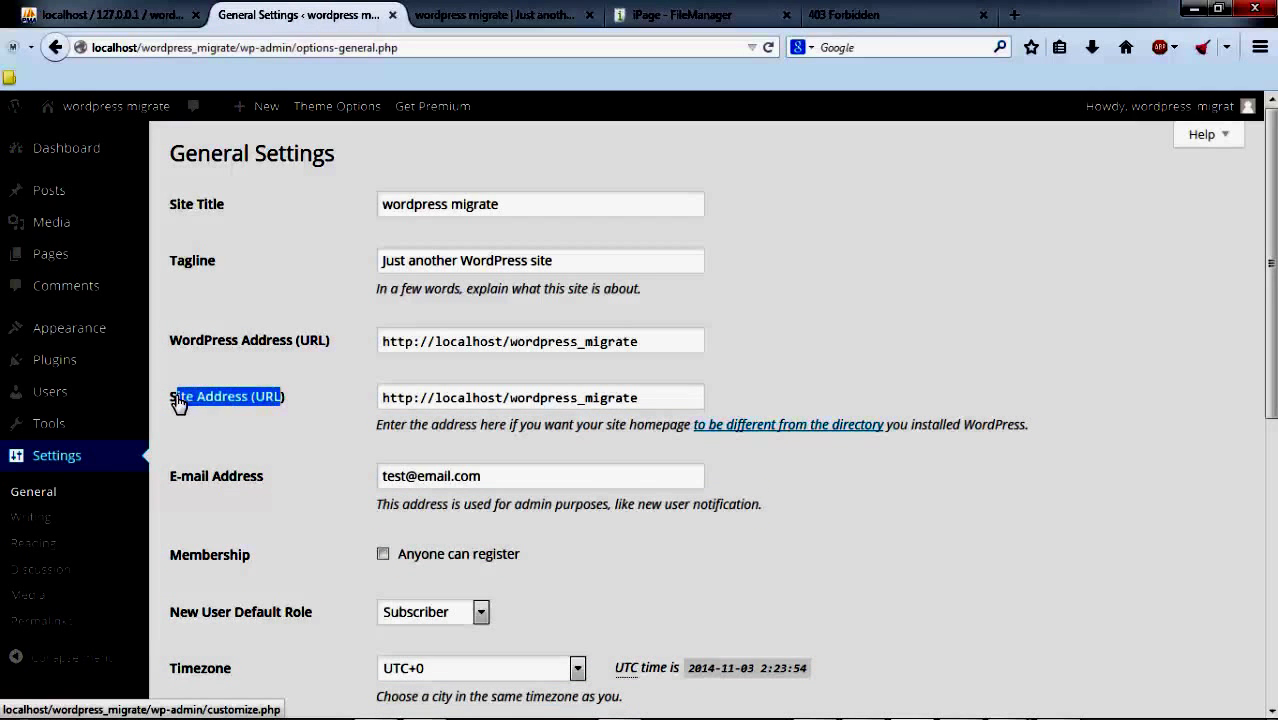
pyautogui.click(505, 341)
pyautogui.moveTo(660, 337); pyautogui.dragTo(372, 340)
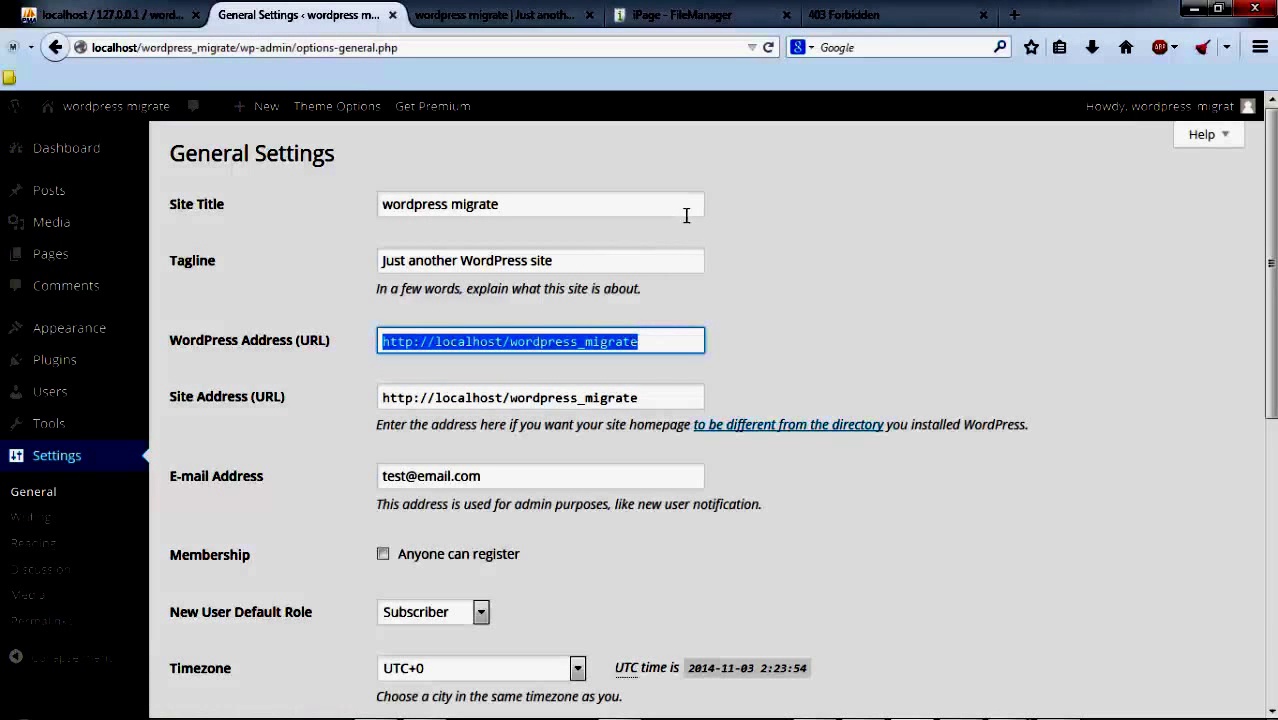
pyautogui.click(495, 15)
pyautogui.moveTo(251, 47); pyautogui.dragTo(86, 47)
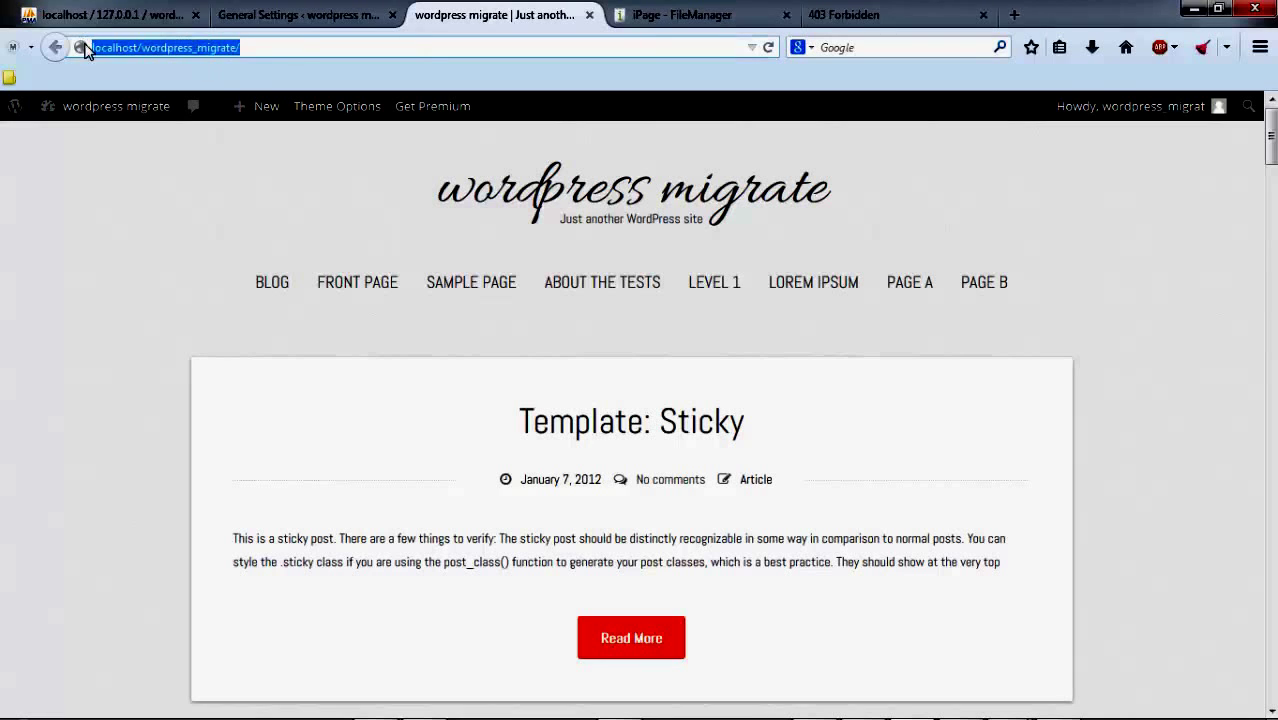
pyautogui.click(291, 22)
pyautogui.click(679, 341)
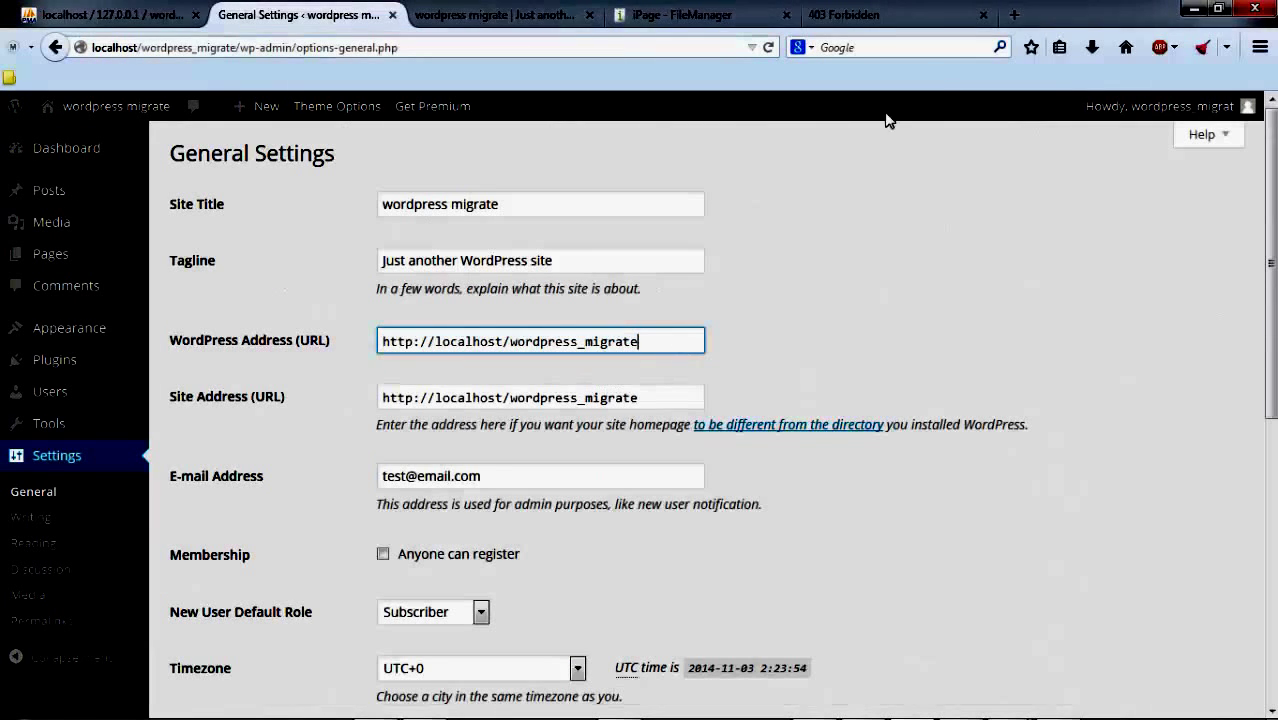
pyautogui.click(878, 17)
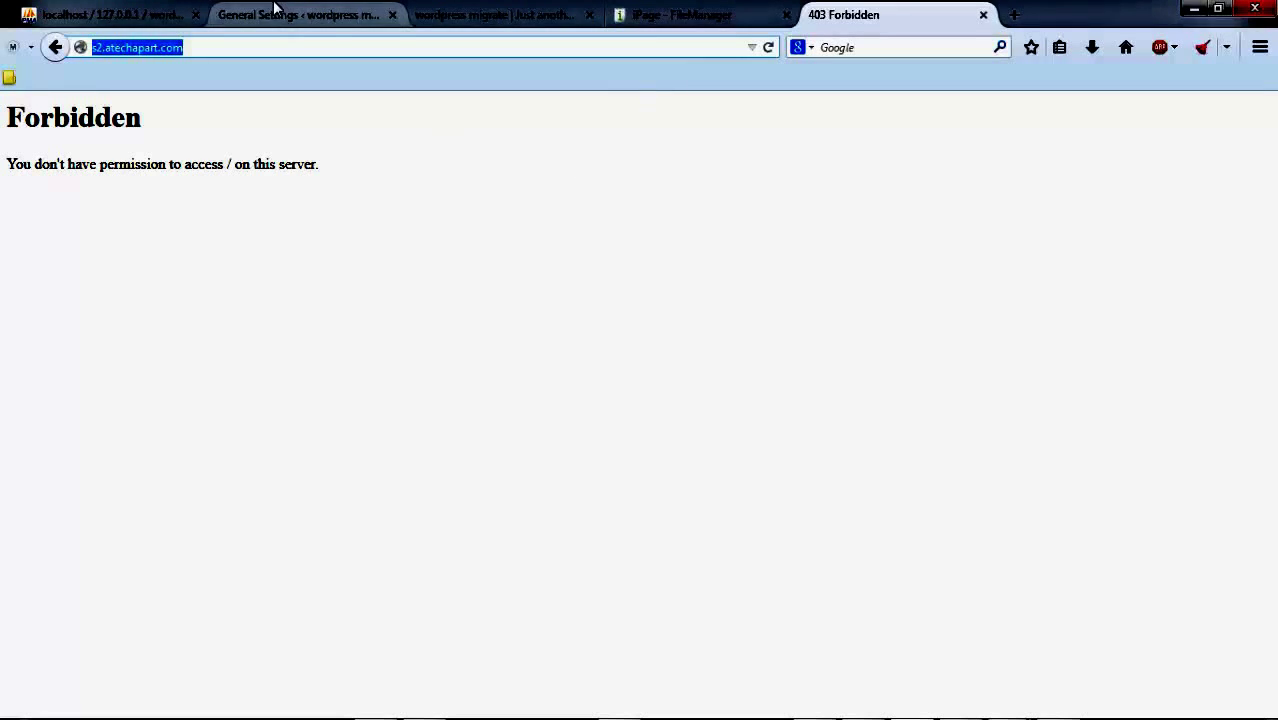
pyautogui.click(275, 12)
pyautogui.tripleClick(385, 341)
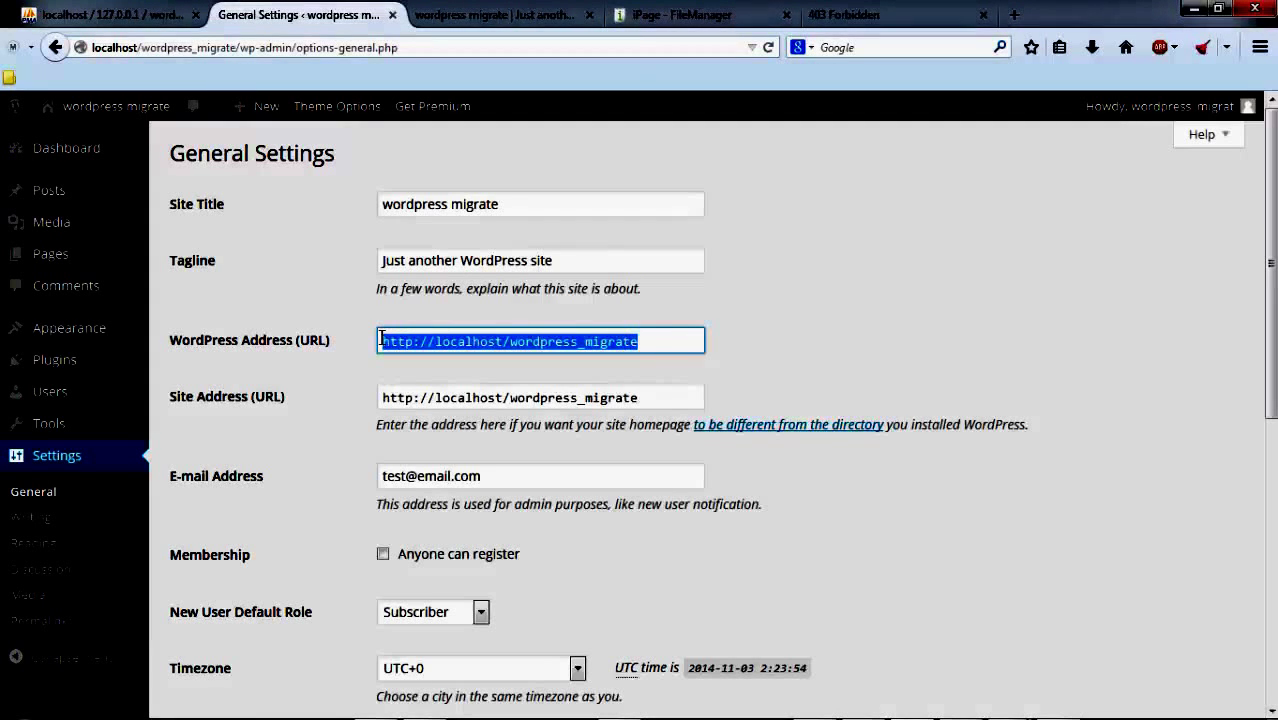
pyautogui.write('http://s2.atechapart.com/')
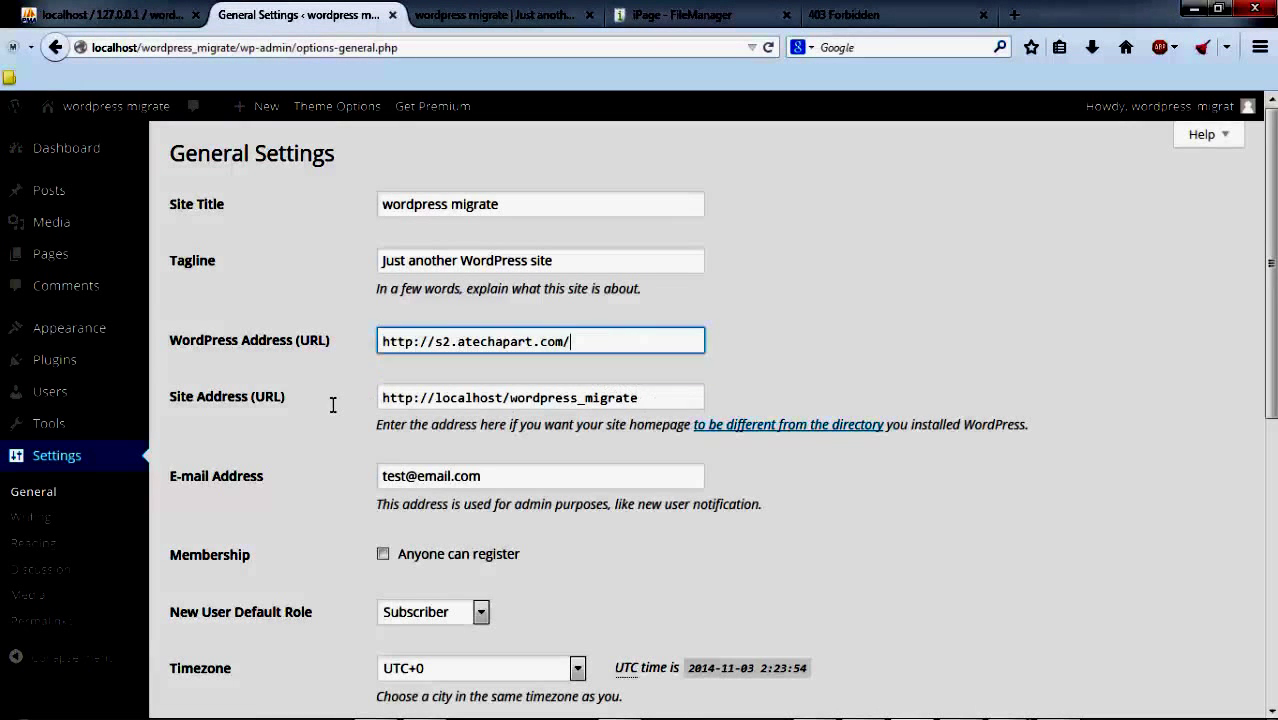
pyautogui.click(318, 404)
pyautogui.write('http://s2.atechapart.com/')
# Step: Delete the leftover localhost text from Site Address and save the settings
pyautogui.scroll(-3, 807, 365)
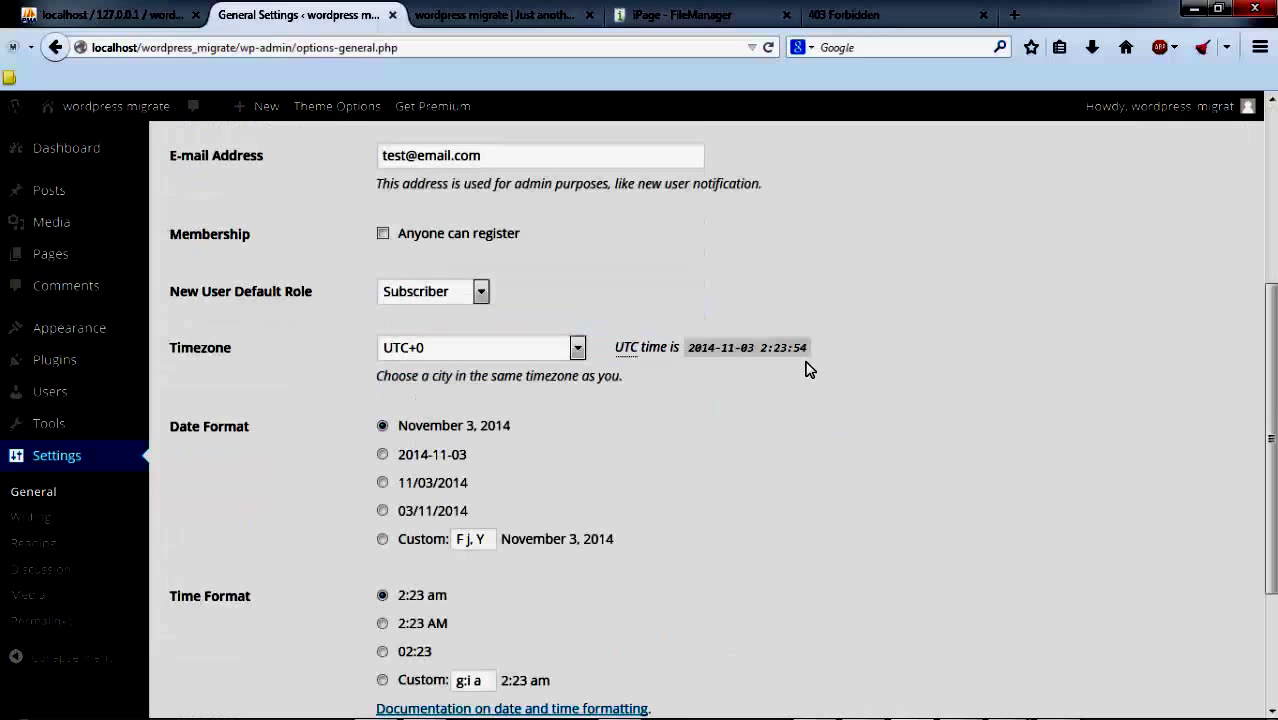
pyautogui.scroll(-2, 807, 365)
pyautogui.scroll(5, 807, 365)
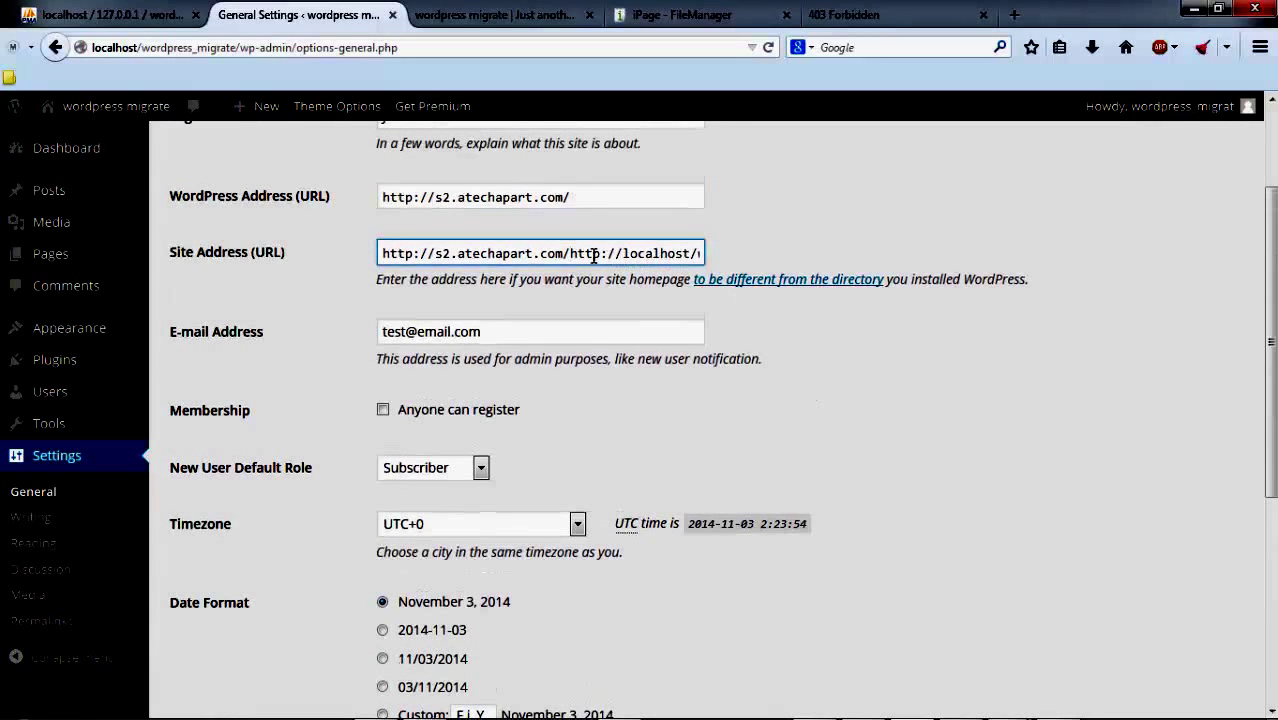
pyautogui.hotkey('shift', 'End')
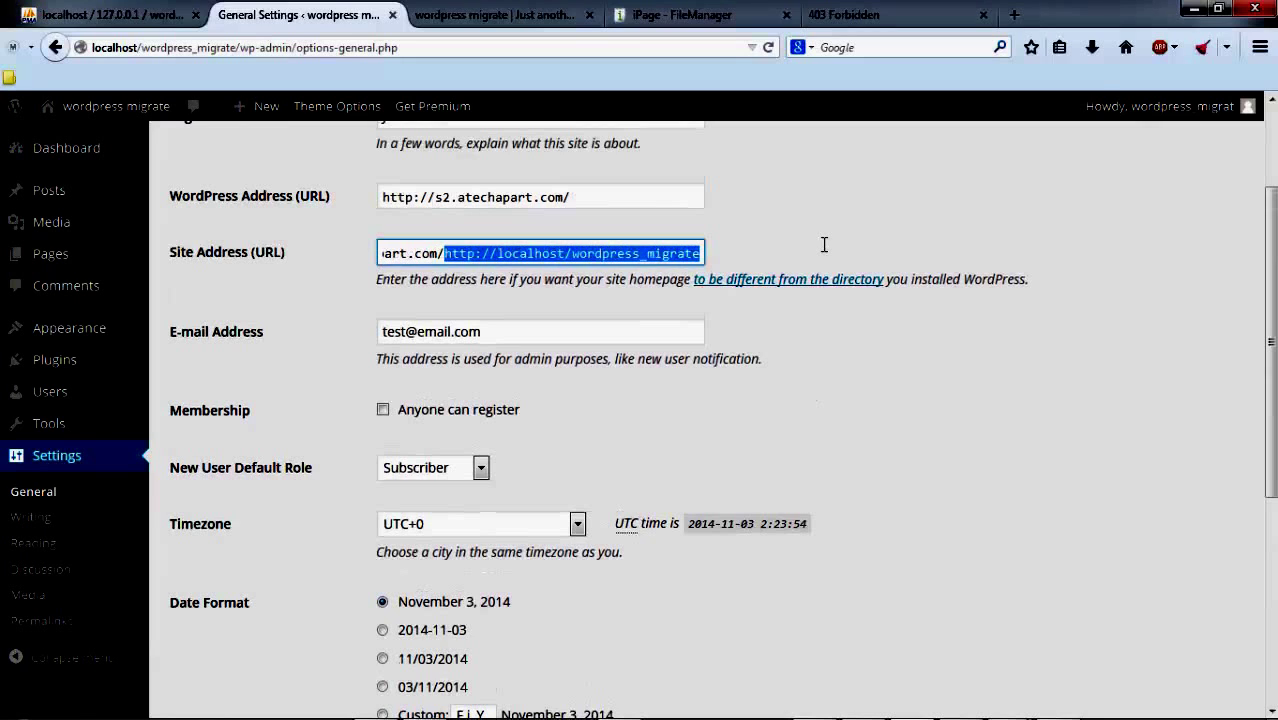
pyautogui.press('BackSpace')
pyautogui.press('Escape')
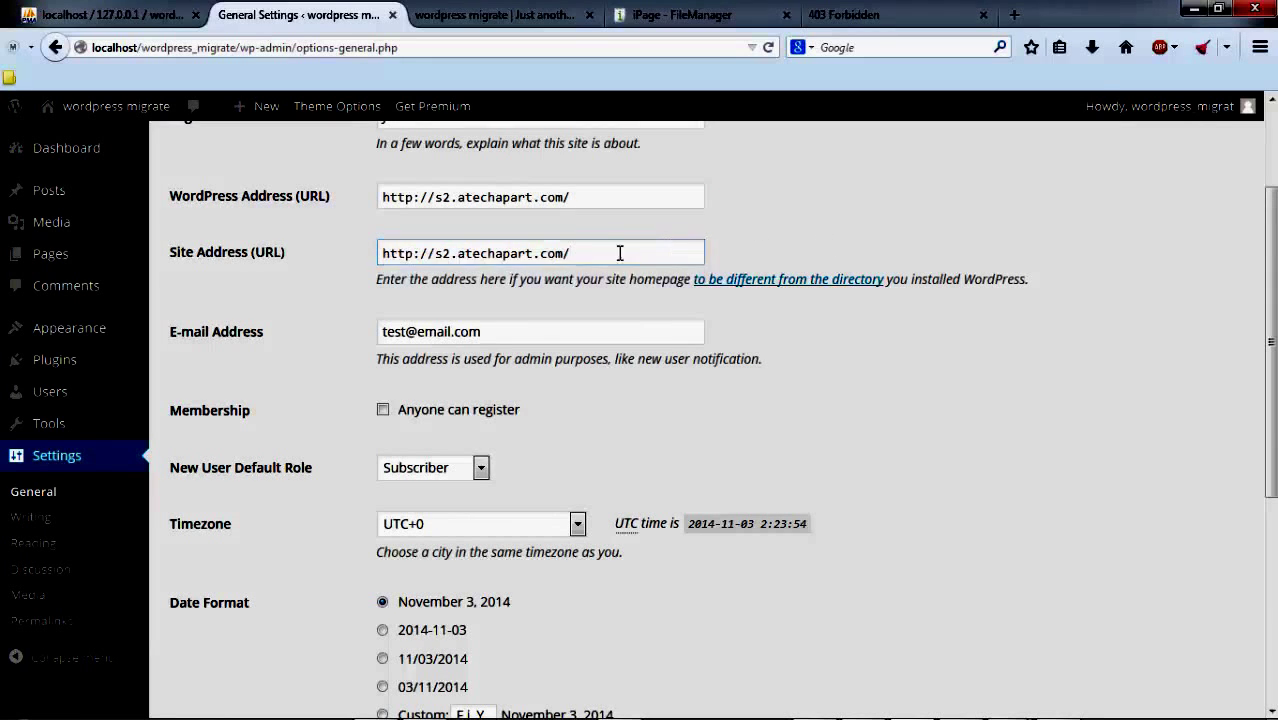
pyautogui.hotkey('ctrl', 'a')
pyautogui.press('End')
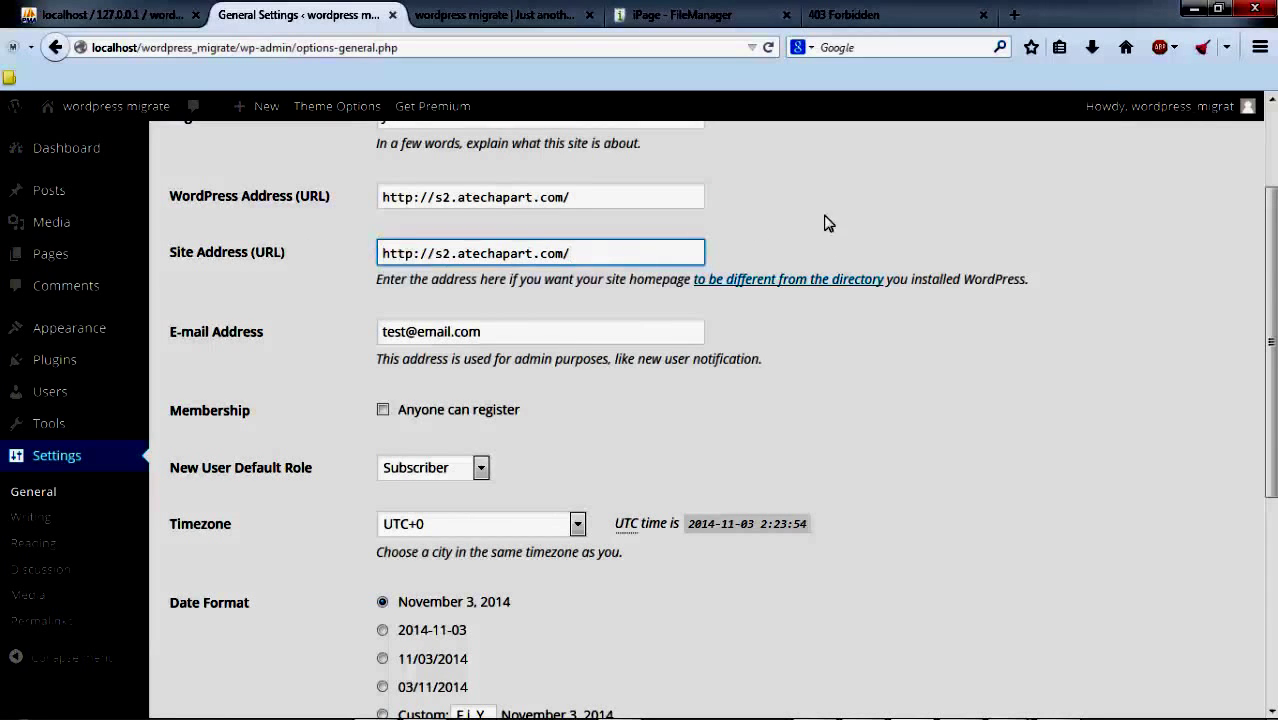
pyautogui.click(838, 218)
pyautogui.scroll(-4, 225, 445)
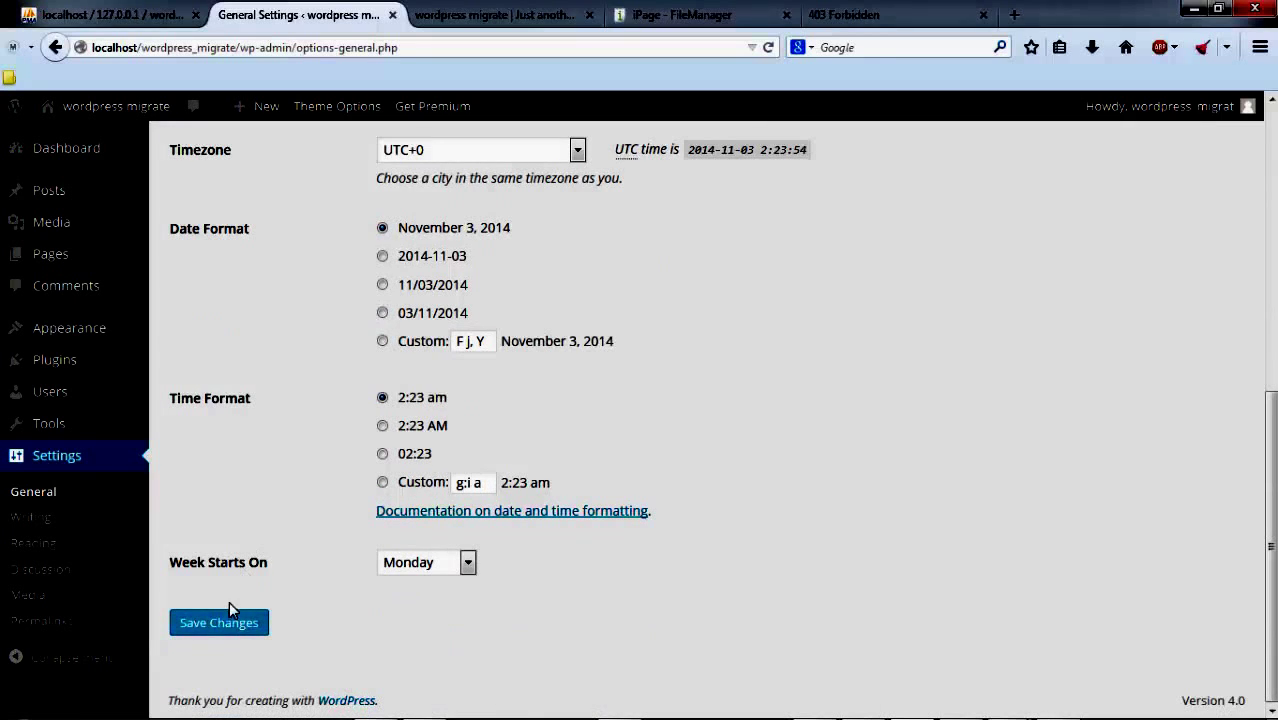
pyautogui.click(224, 630)
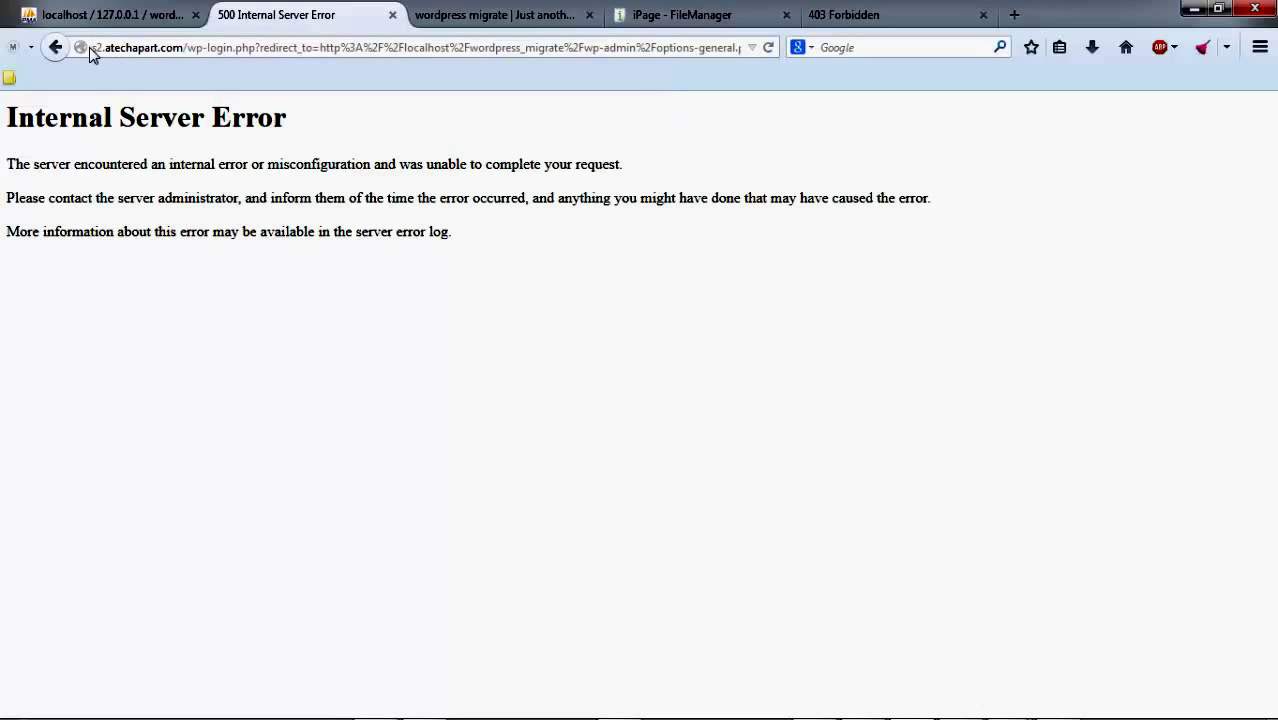
# Step: Select the s2.atechapart.com domain on the 500 error page, then go to phpMyAdmin's wp_options table
pyautogui.moveTo(92, 50); pyautogui.dragTo(183, 43)
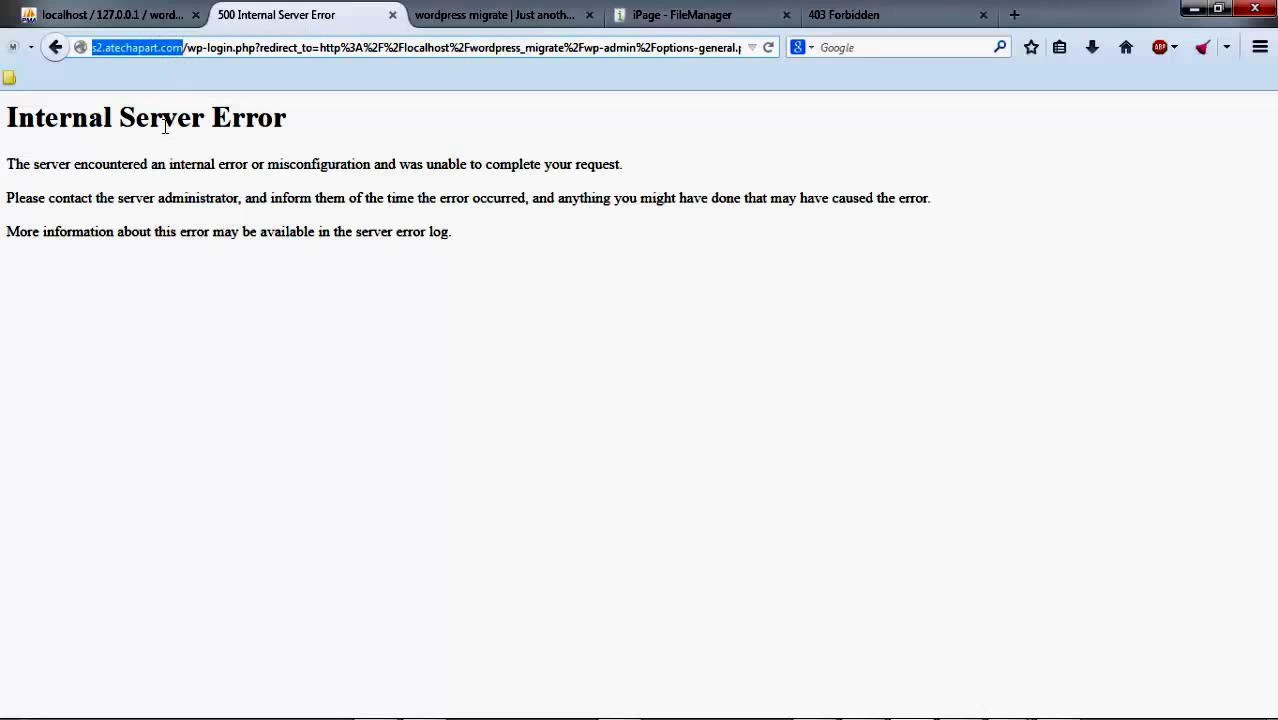
pyautogui.click(303, 124)
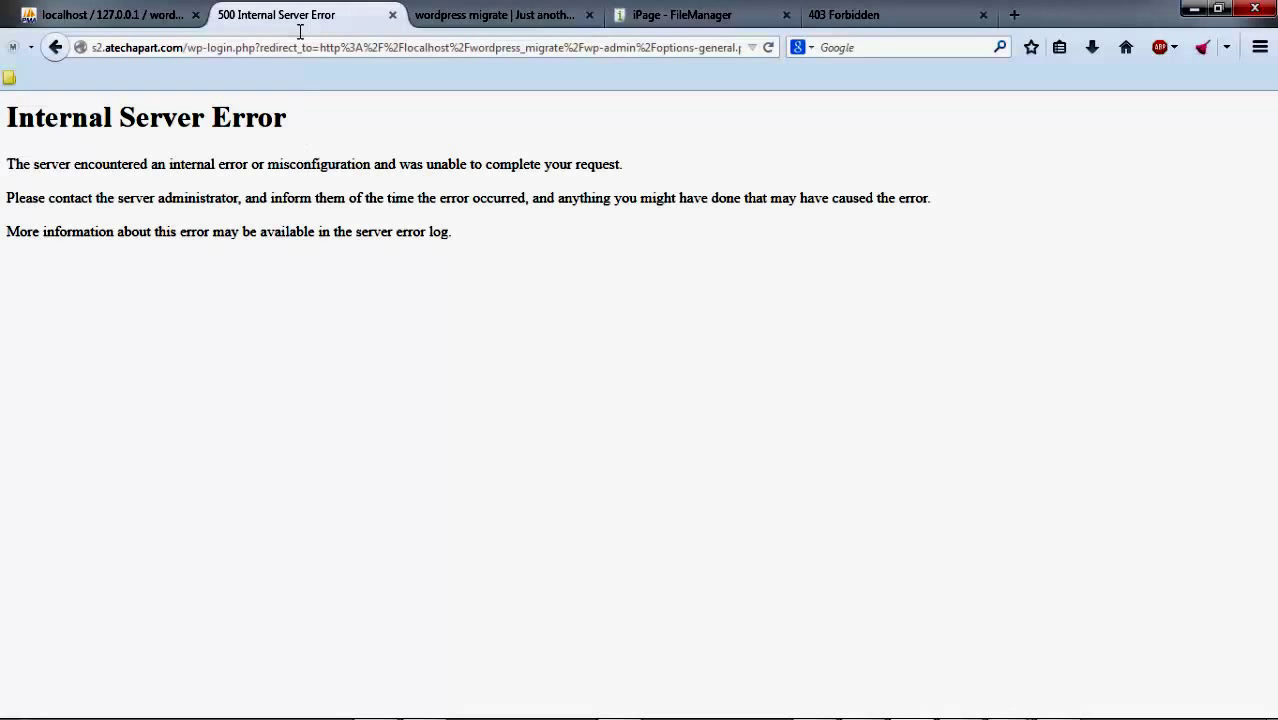
pyautogui.click(140, 18)
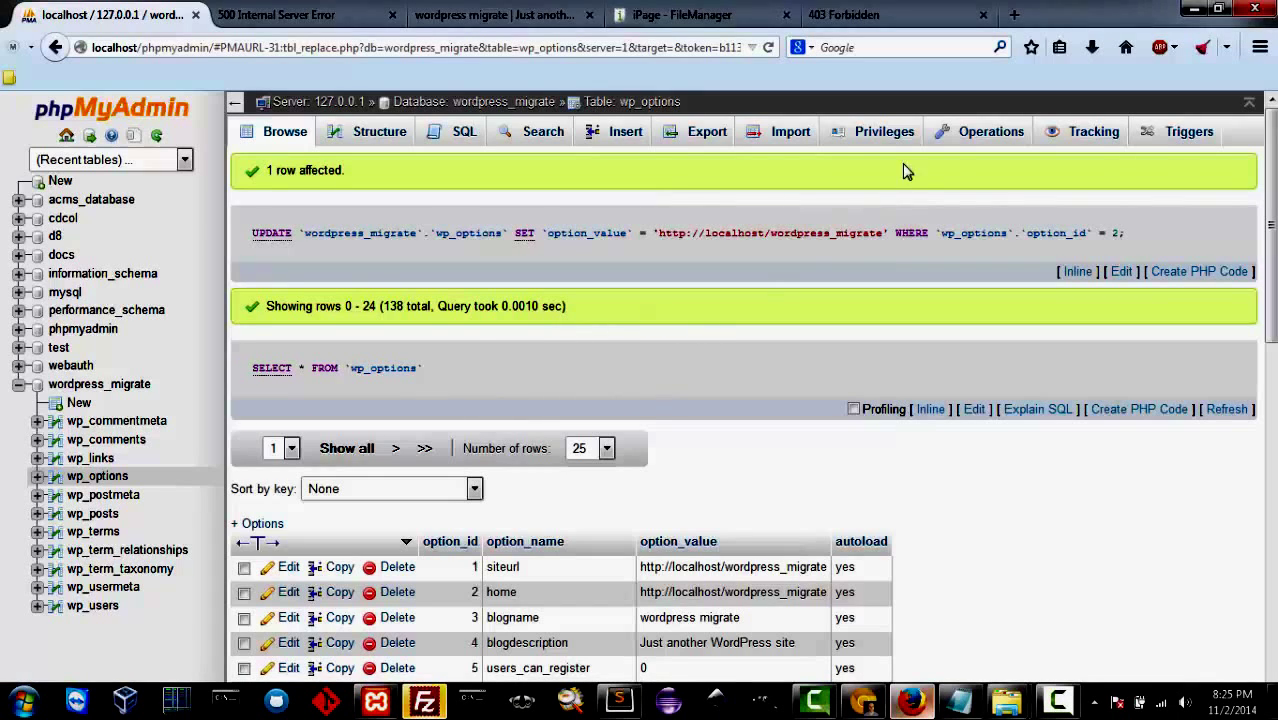
# Step: Open the wordpress_migrate database Export tab with Custom options and check the localdb file name template
pyautogui.click(720, 138)
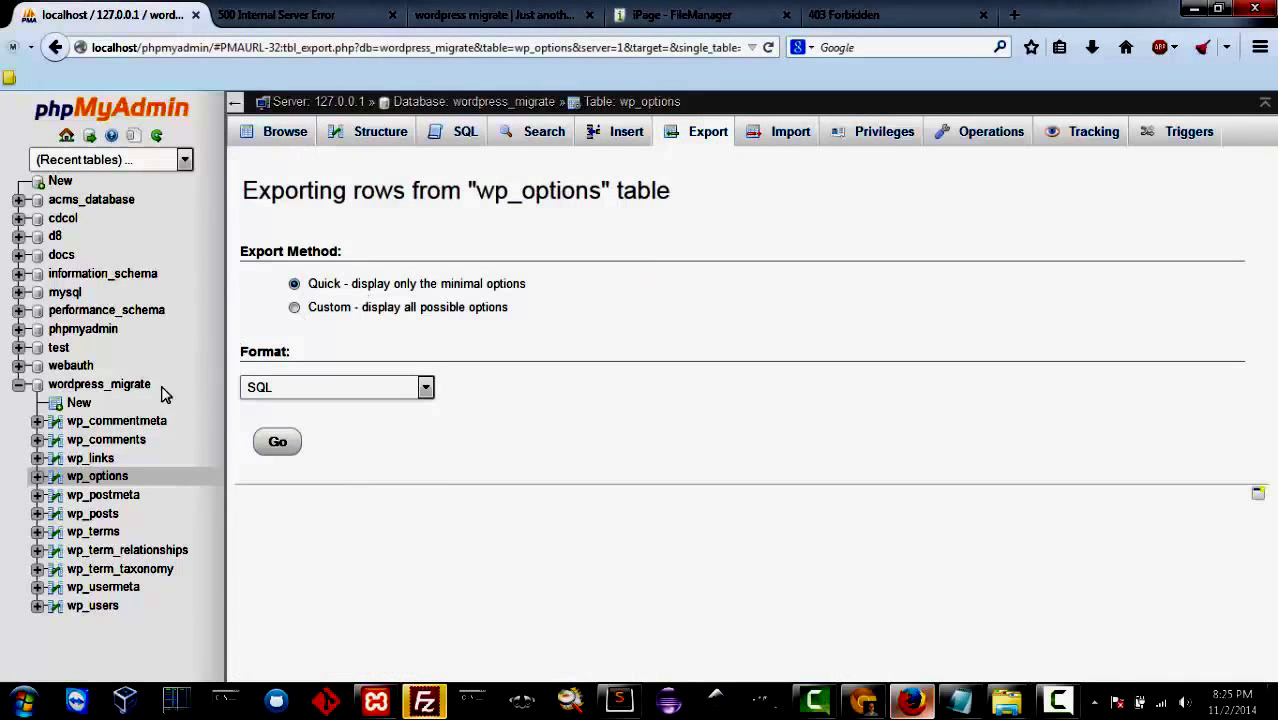
pyautogui.click(115, 390)
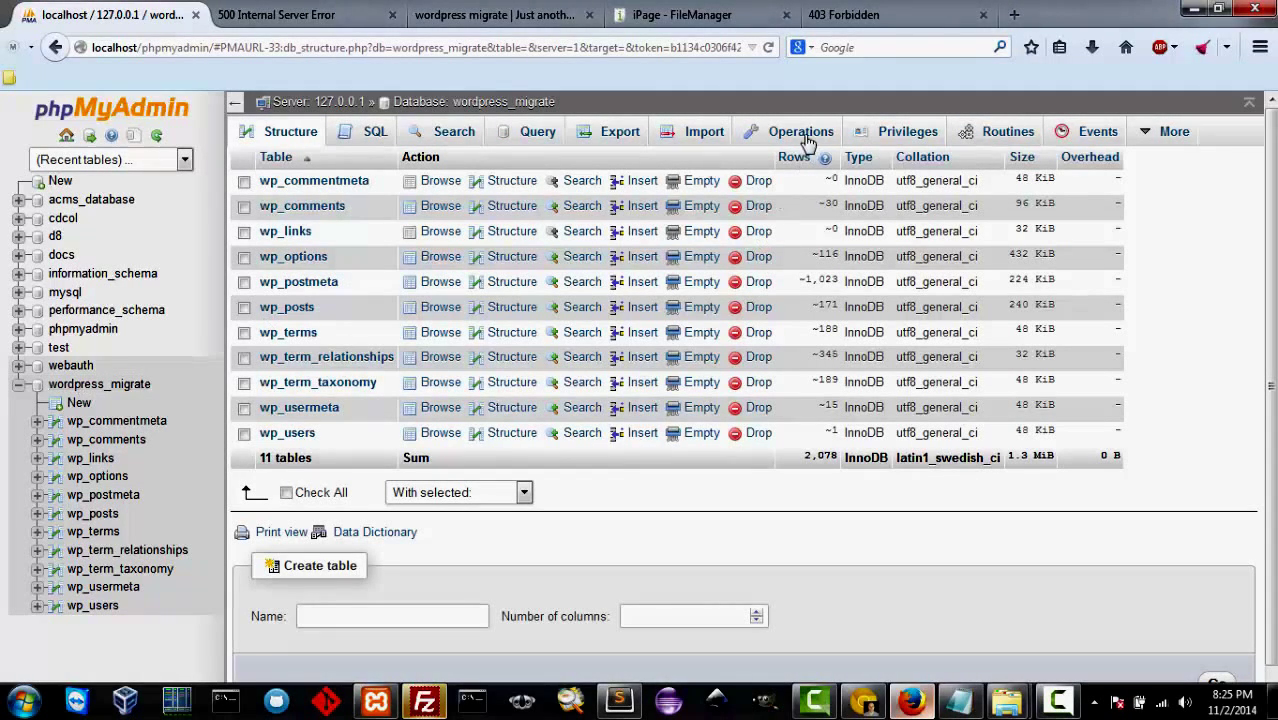
pyautogui.click(621, 133)
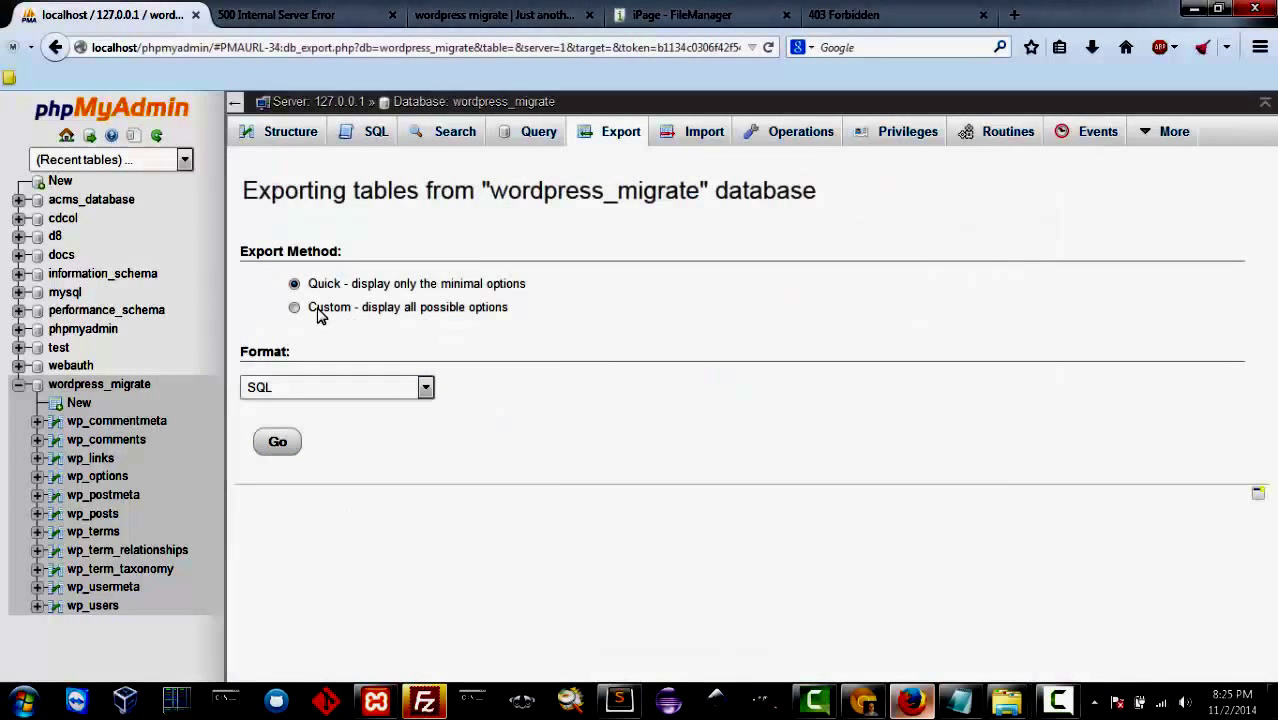
pyautogui.click(320, 310)
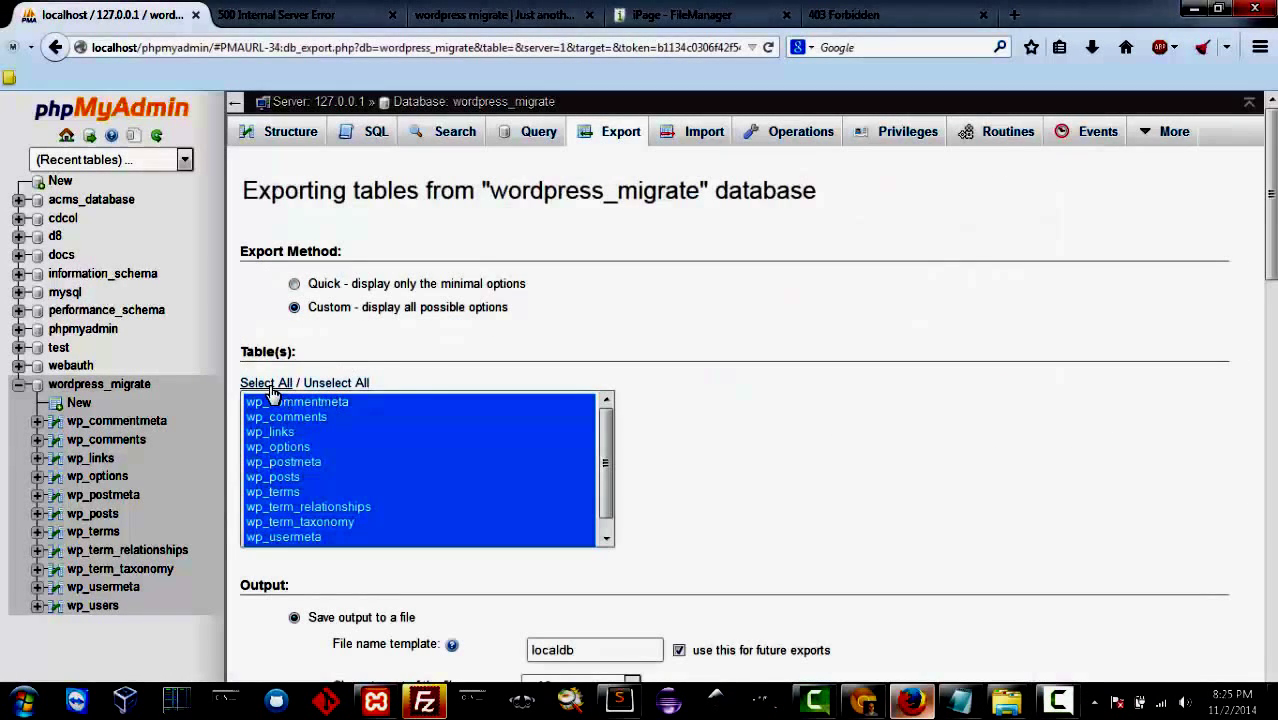
pyautogui.scroll(-2, 693, 420)
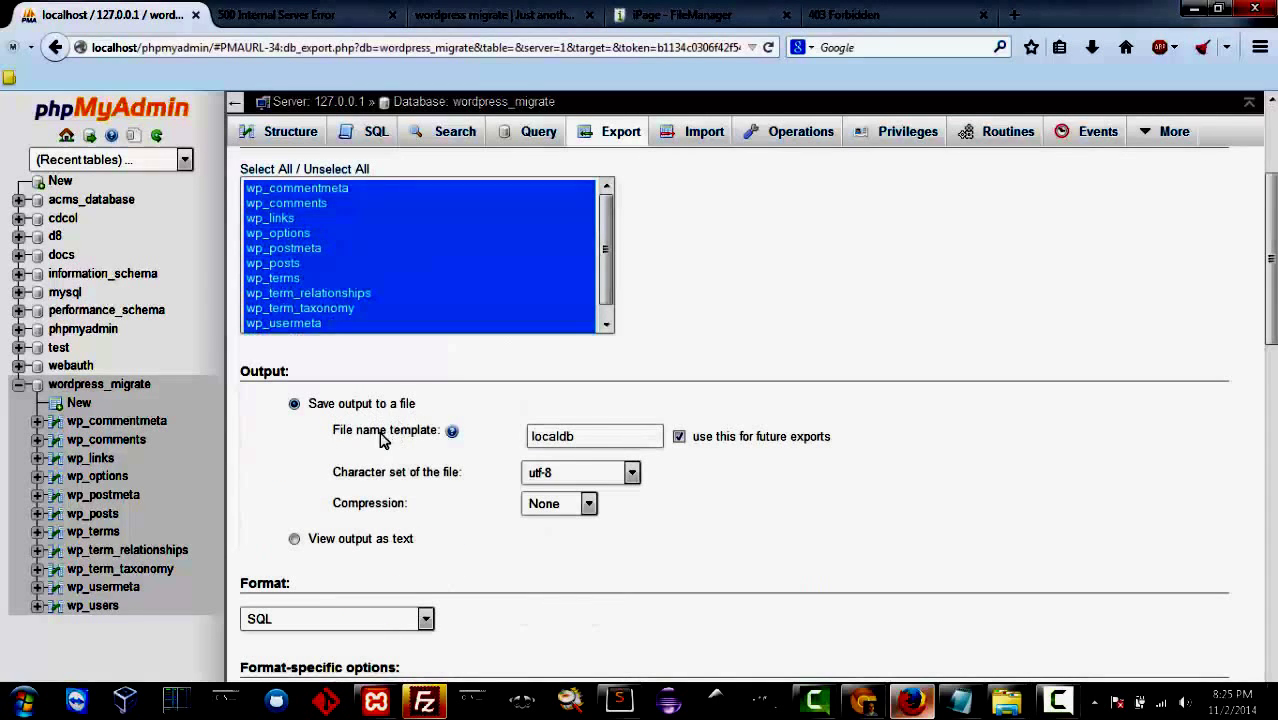
pyautogui.moveTo(578, 437); pyautogui.dragTo(512, 436)
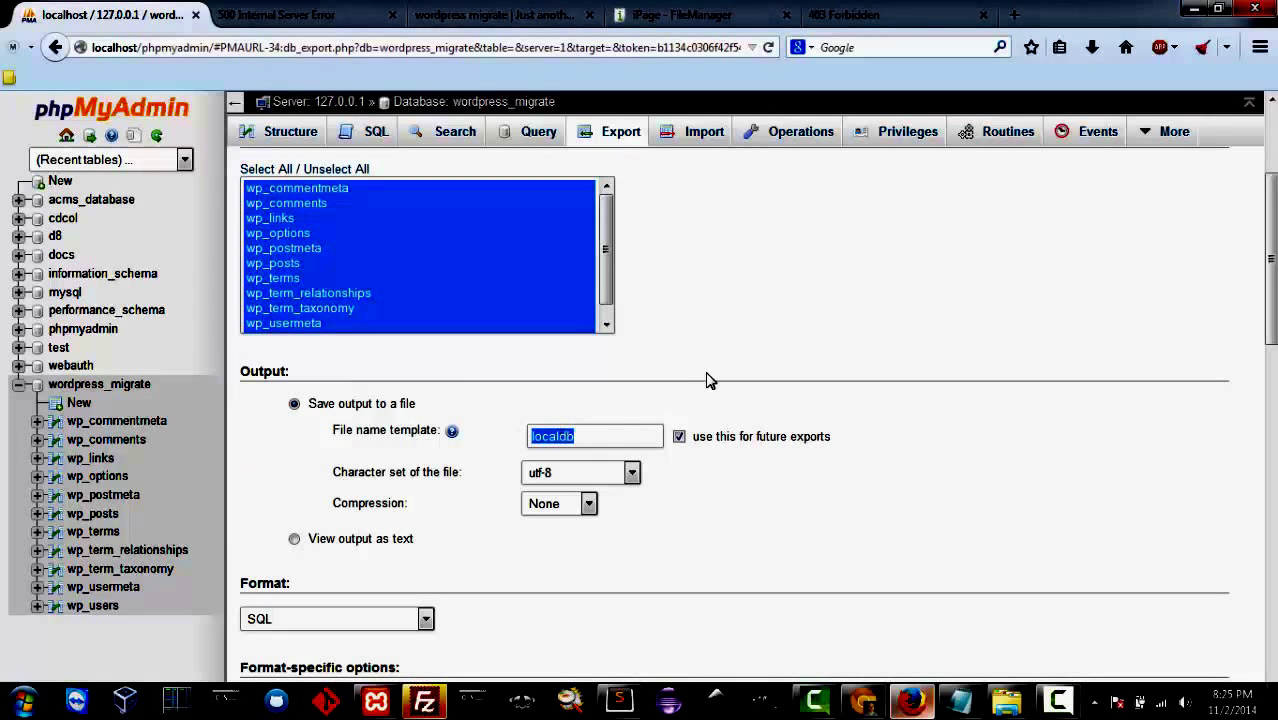
pyautogui.click(686, 400)
pyautogui.doubleClick(527, 428)
pyautogui.click(710, 362)
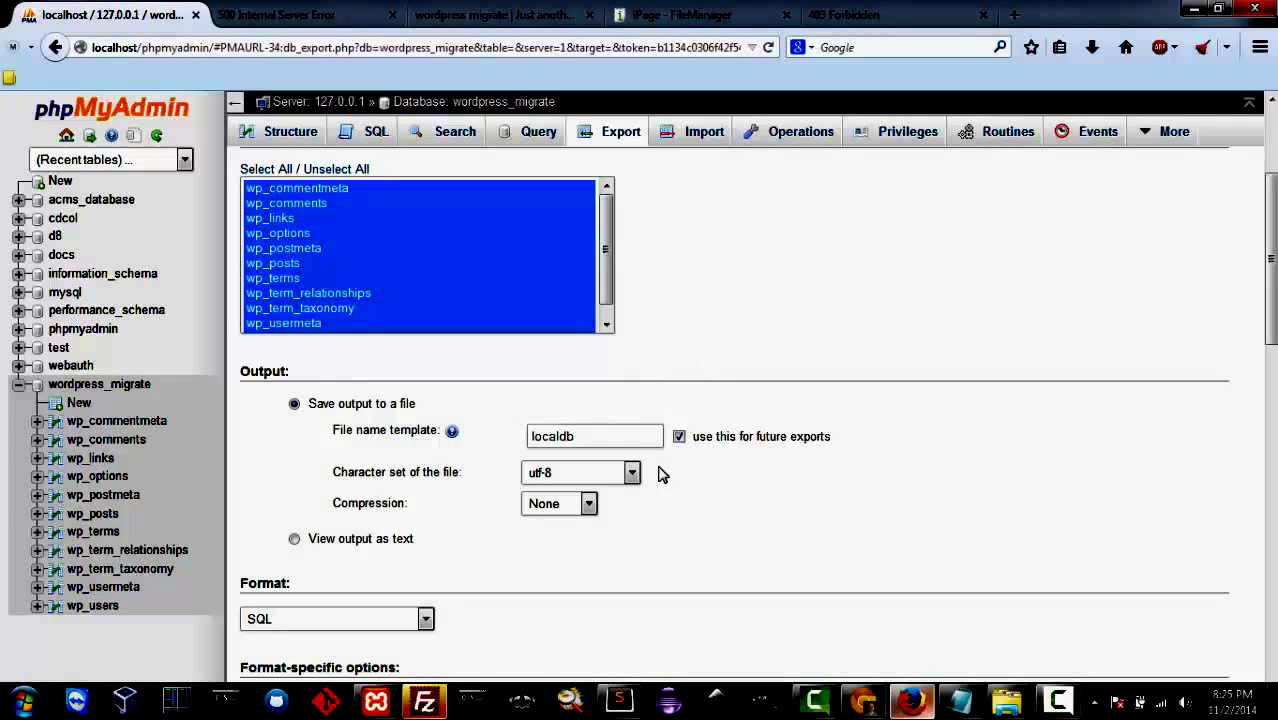
pyautogui.scroll(-1, 630, 419)
# Step: Set export compression to gzipped and scroll down to the Go button
pyautogui.click(575, 404)
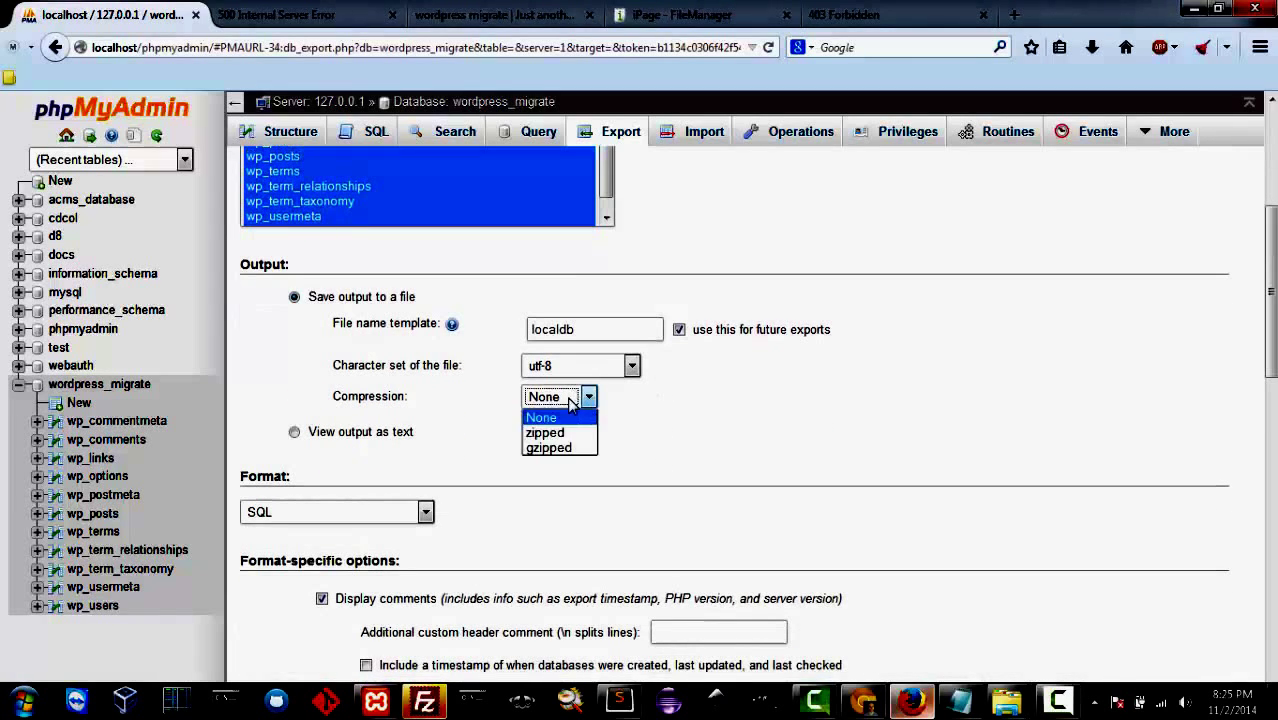
pyautogui.click(553, 449)
pyautogui.click(665, 427)
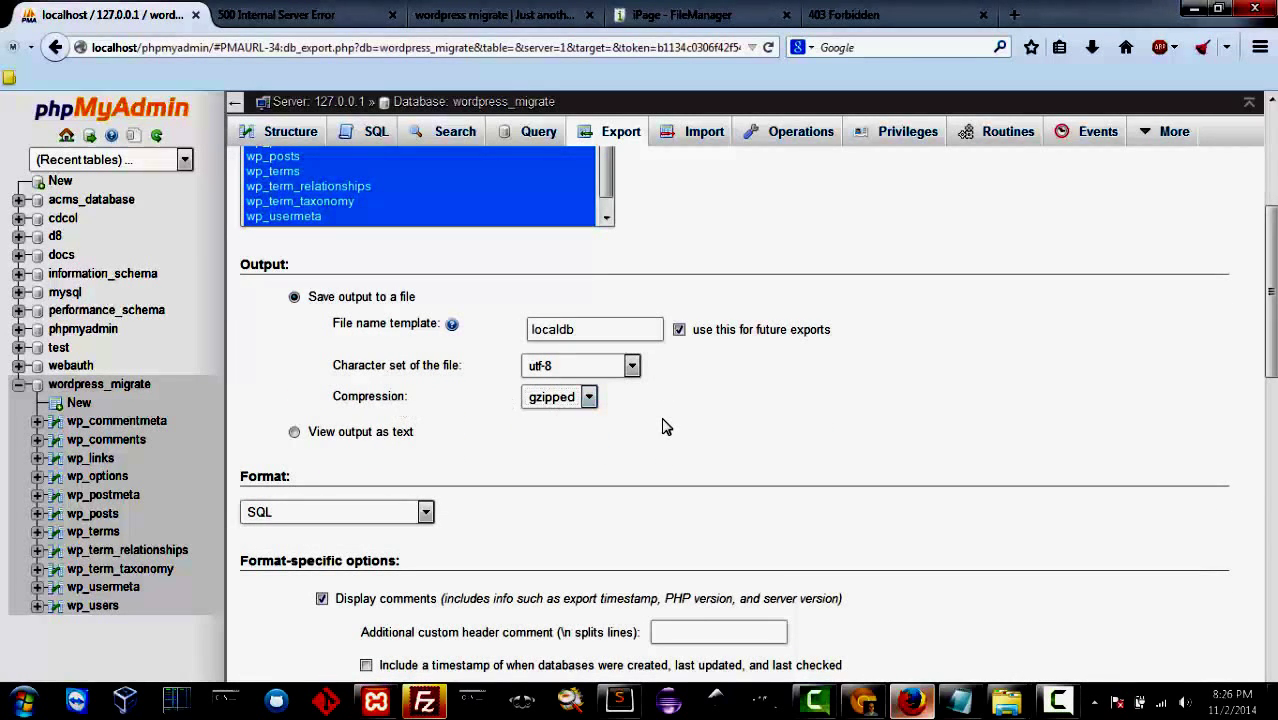
pyautogui.scroll(-4, 620, 400)
pyautogui.scroll(2, 585, 366)
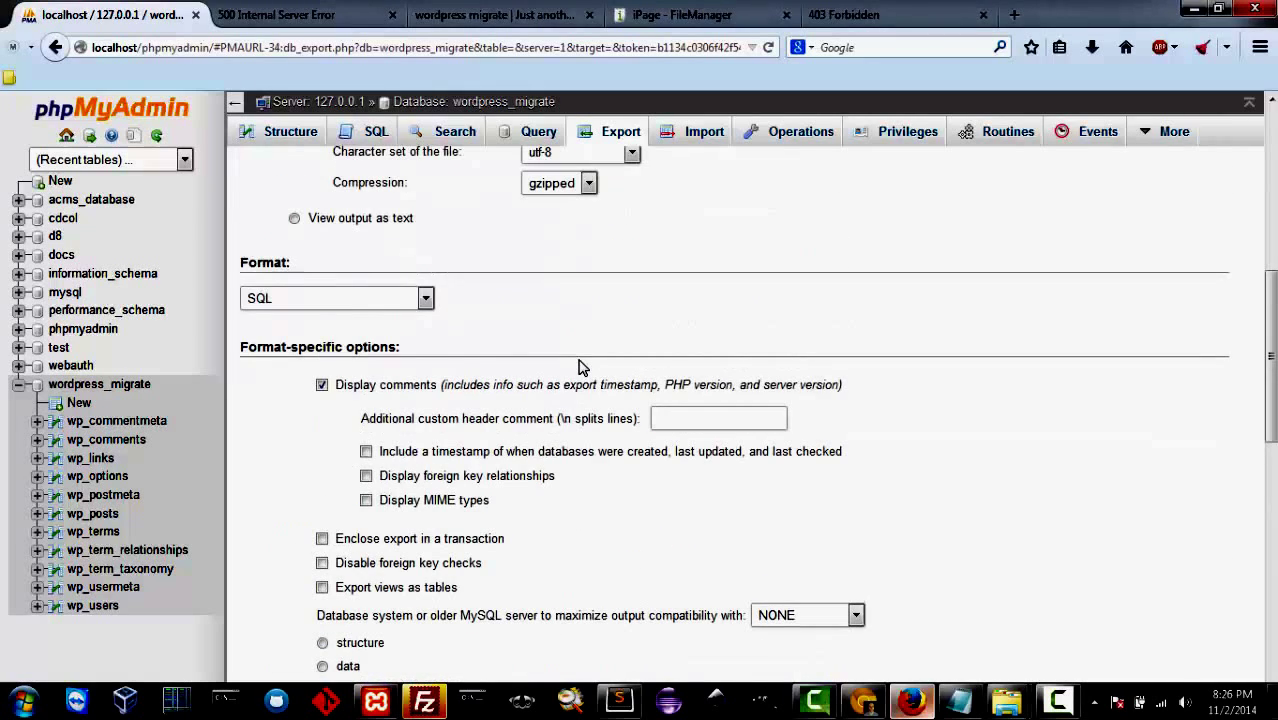
pyautogui.scroll(-1, 580, 366)
pyautogui.scroll(-10, 580, 366)
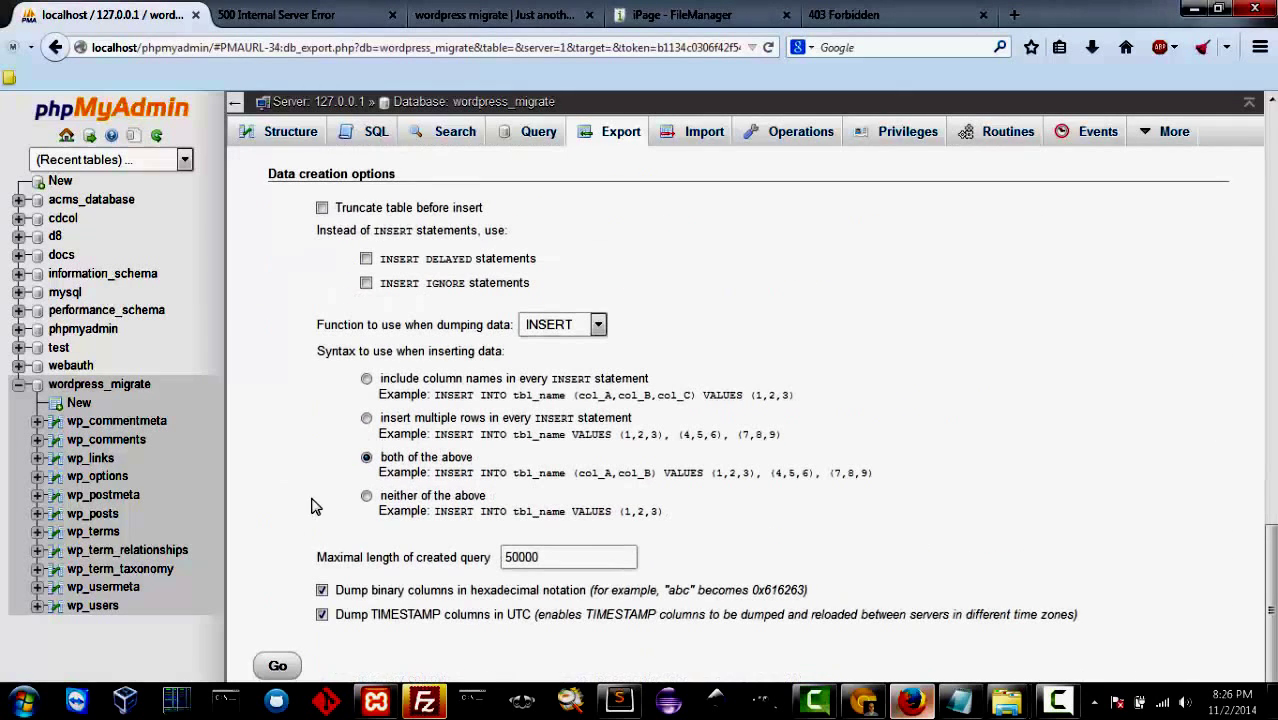
# Step: Export and save localdb.sql.gz, locate it in Downloads, then switch to iPage FileManager
pyautogui.click(277, 648)
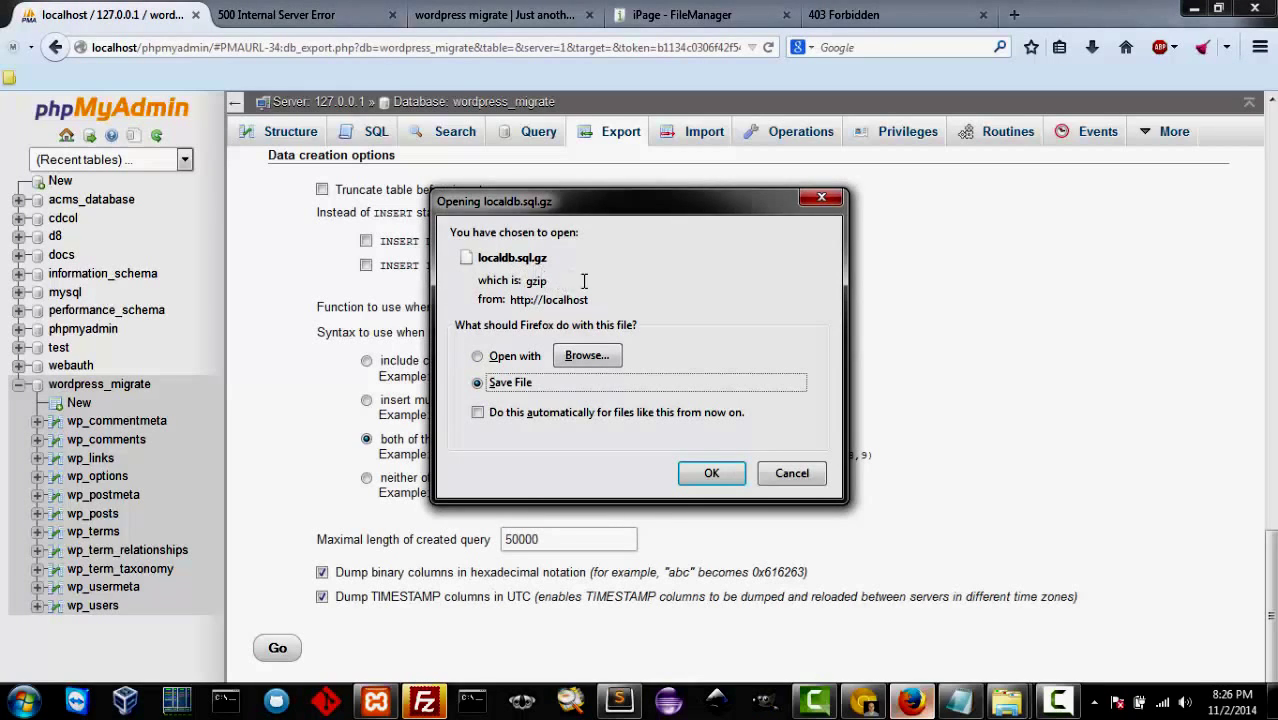
pyautogui.click(711, 475)
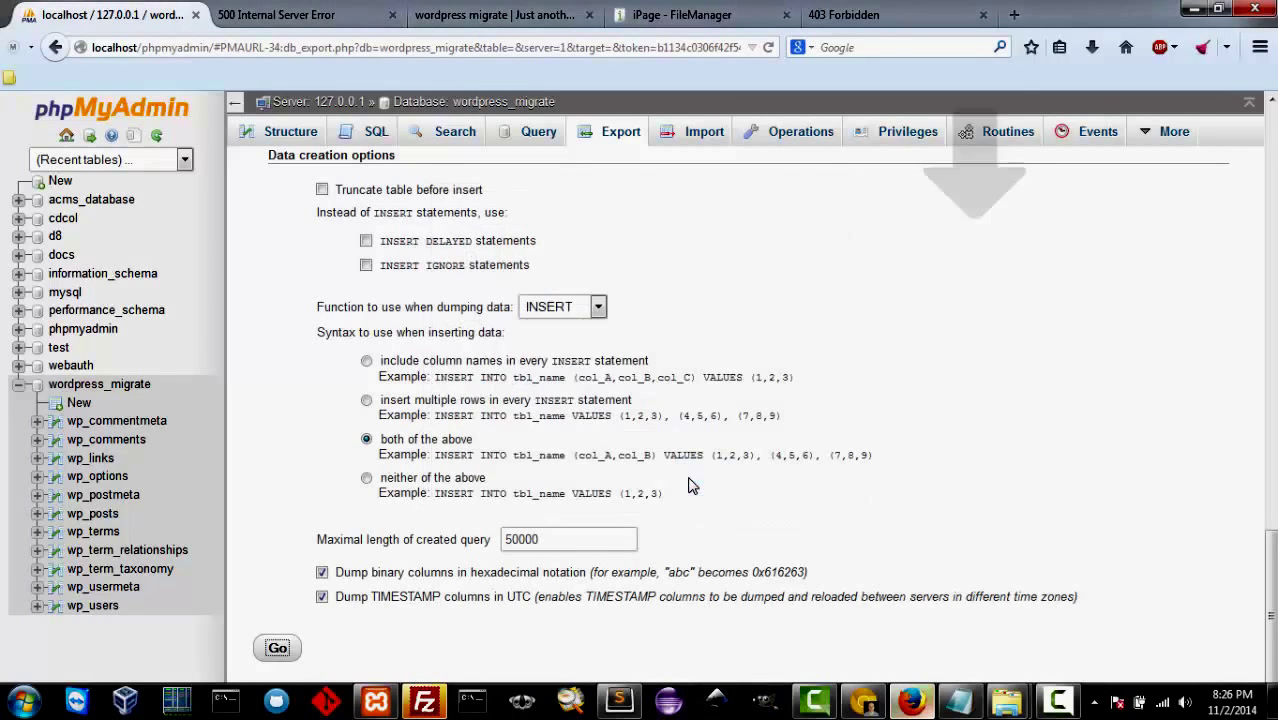
pyautogui.click(1094, 48)
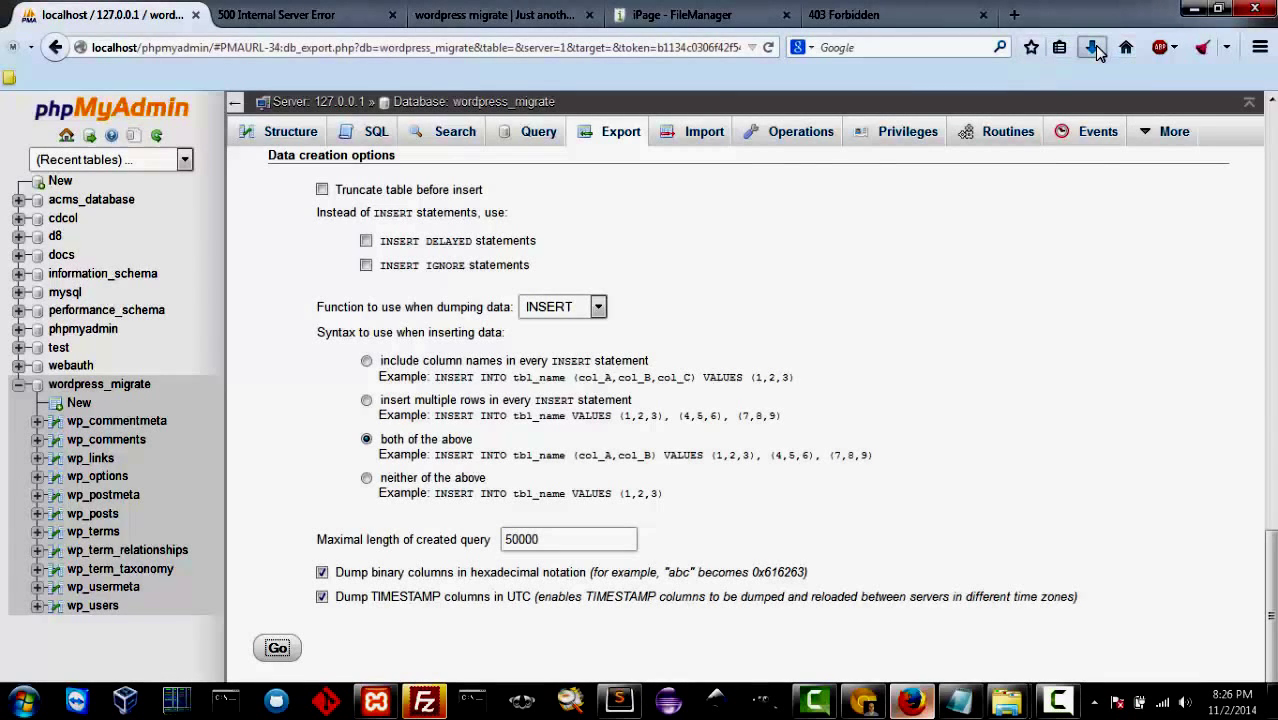
pyautogui.click(1080, 113)
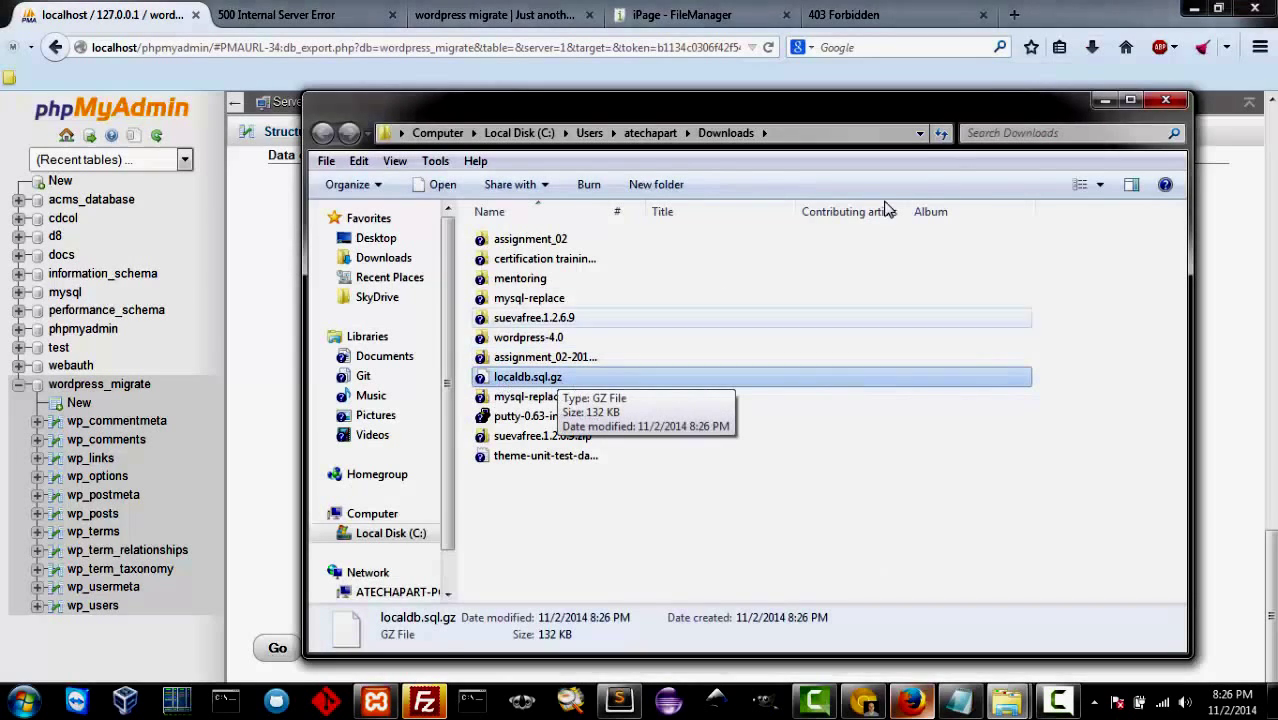
pyautogui.click(1105, 101)
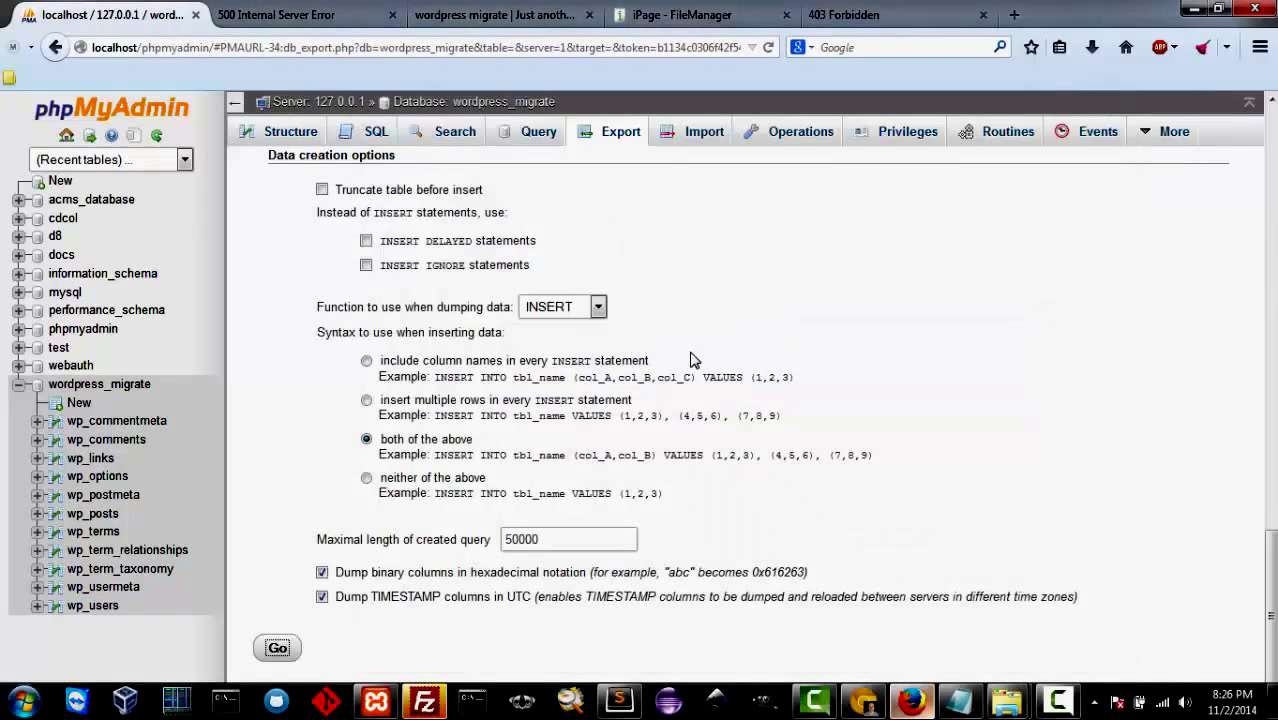
pyautogui.click(675, 15)
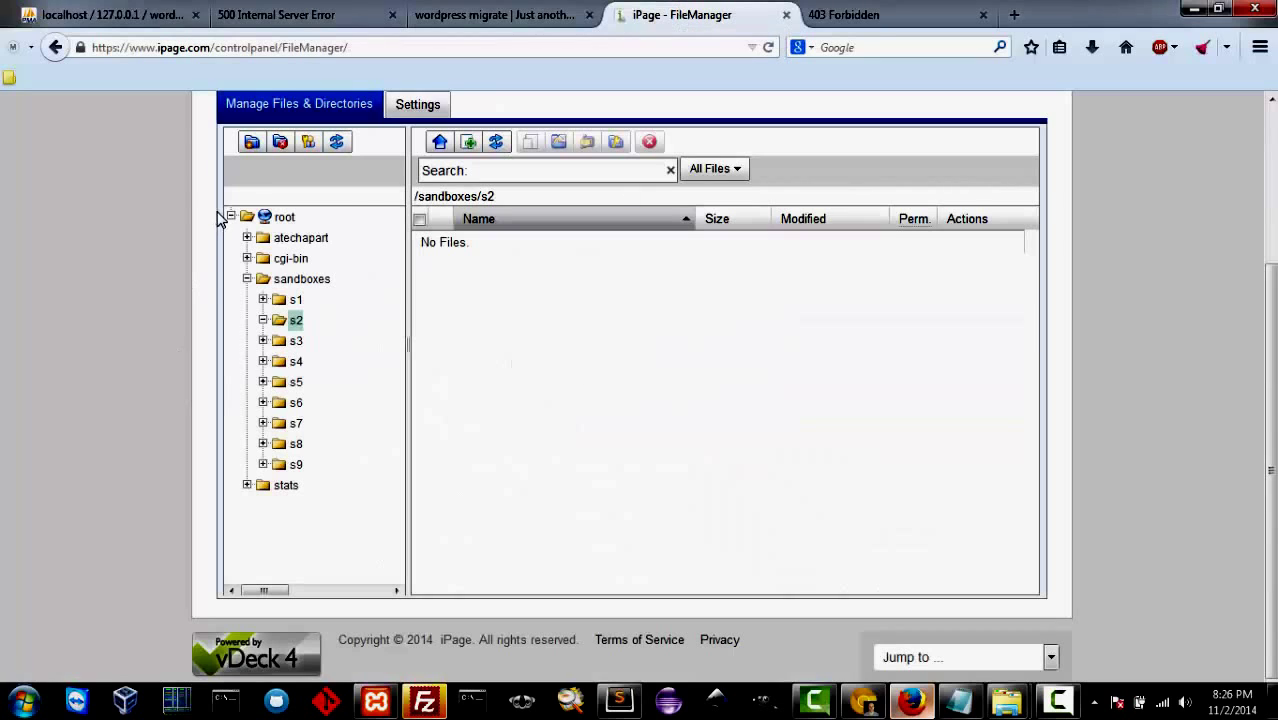
# Step: From the iPage Control Panel home, open MySQL Database and bring up the Add Database dialog
pyautogui.scroll(4, 214, 216)
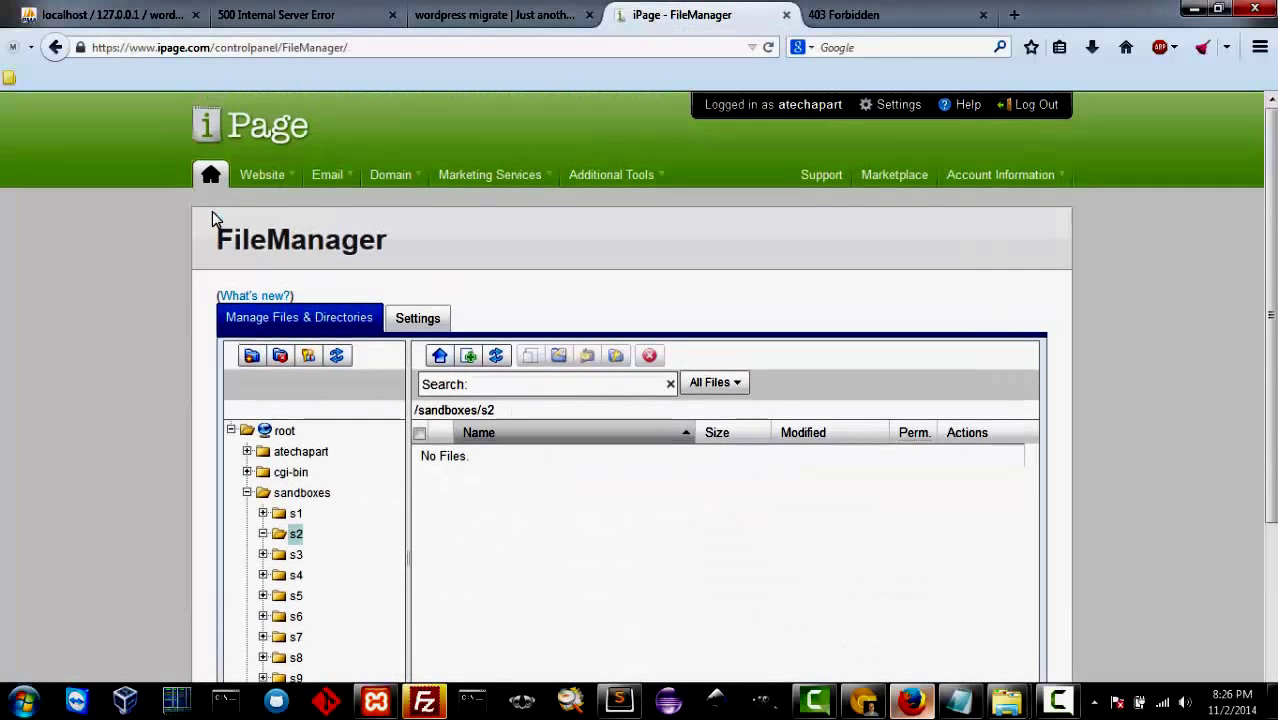
pyautogui.click(253, 140)
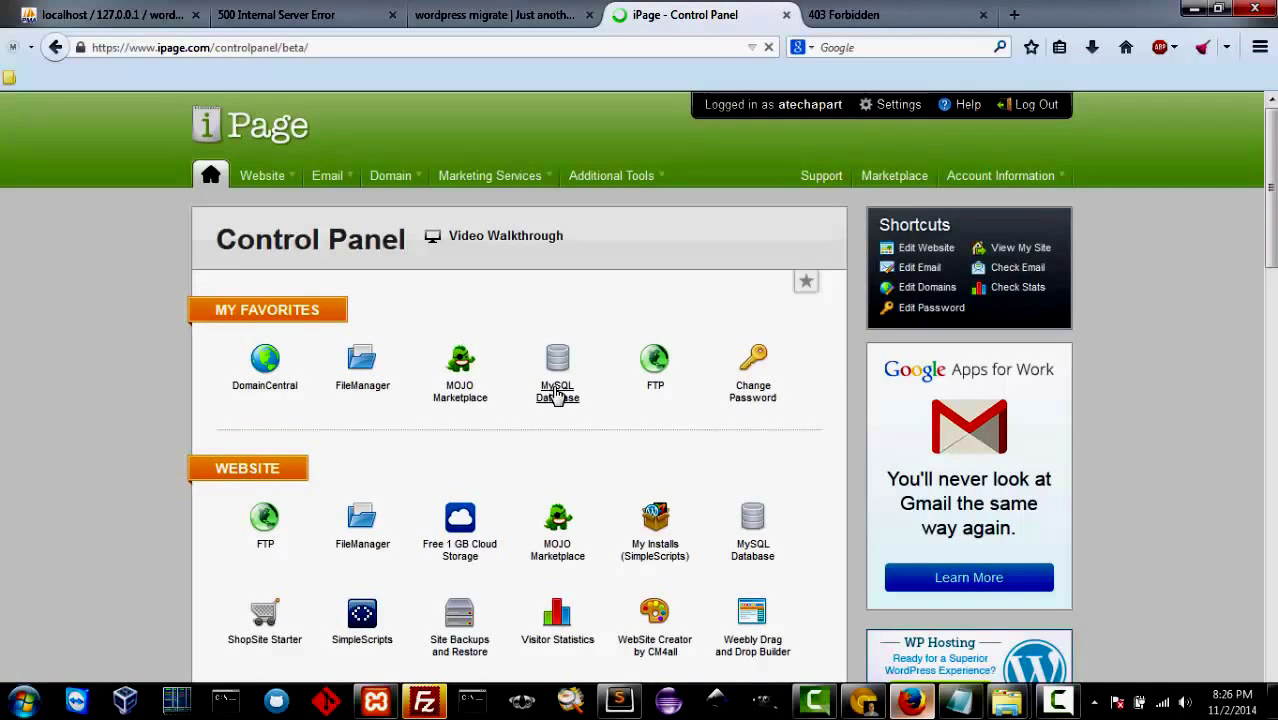
pyautogui.click(557, 372)
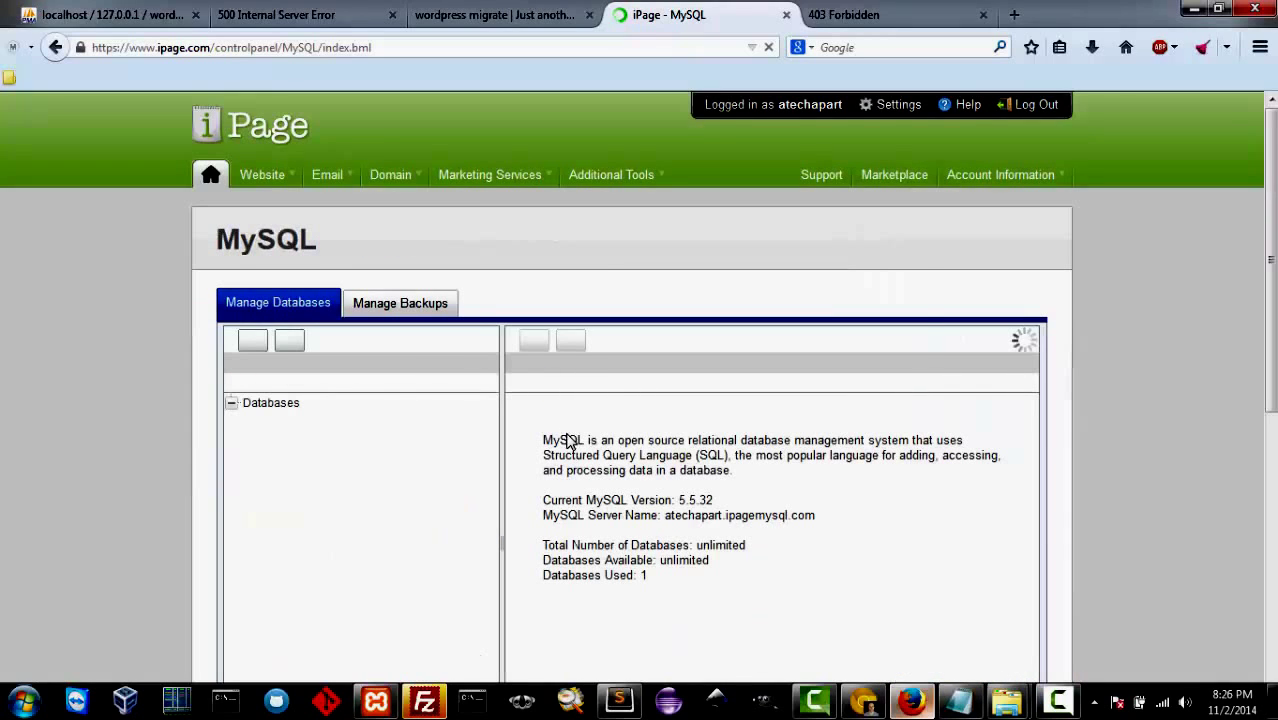
pyautogui.scroll(-2, 567, 441)
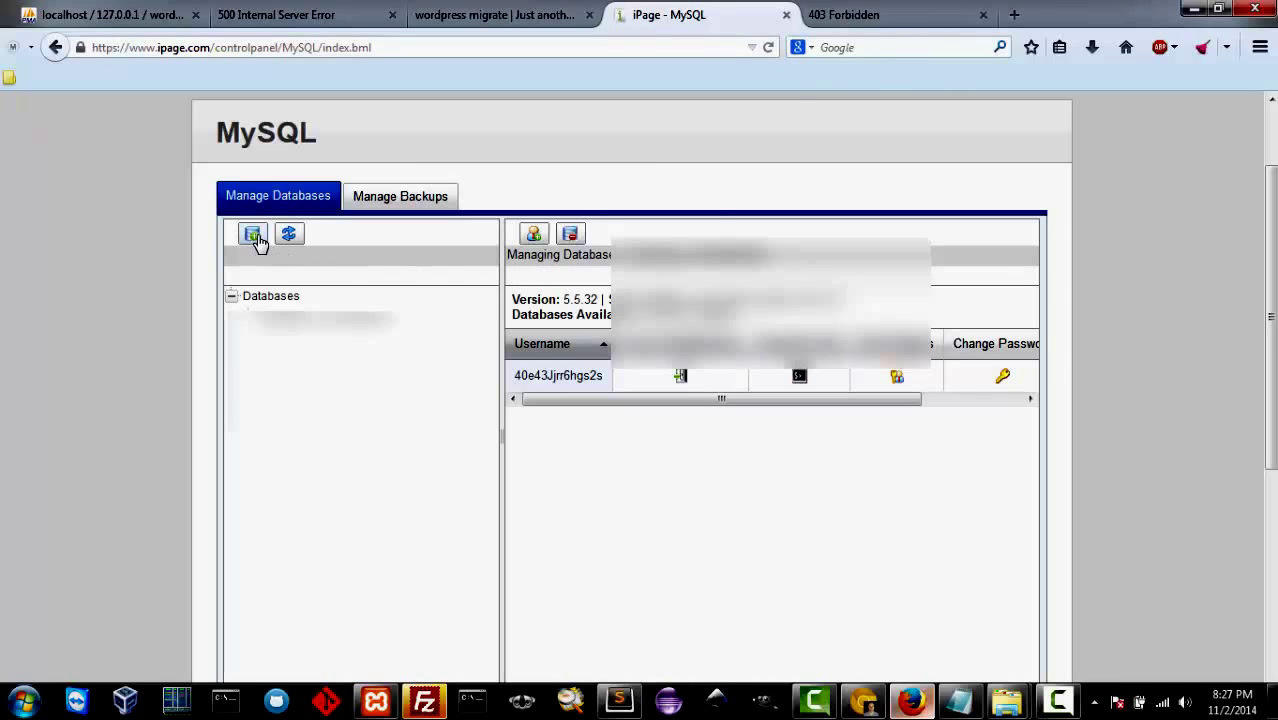
pyautogui.click(254, 236)
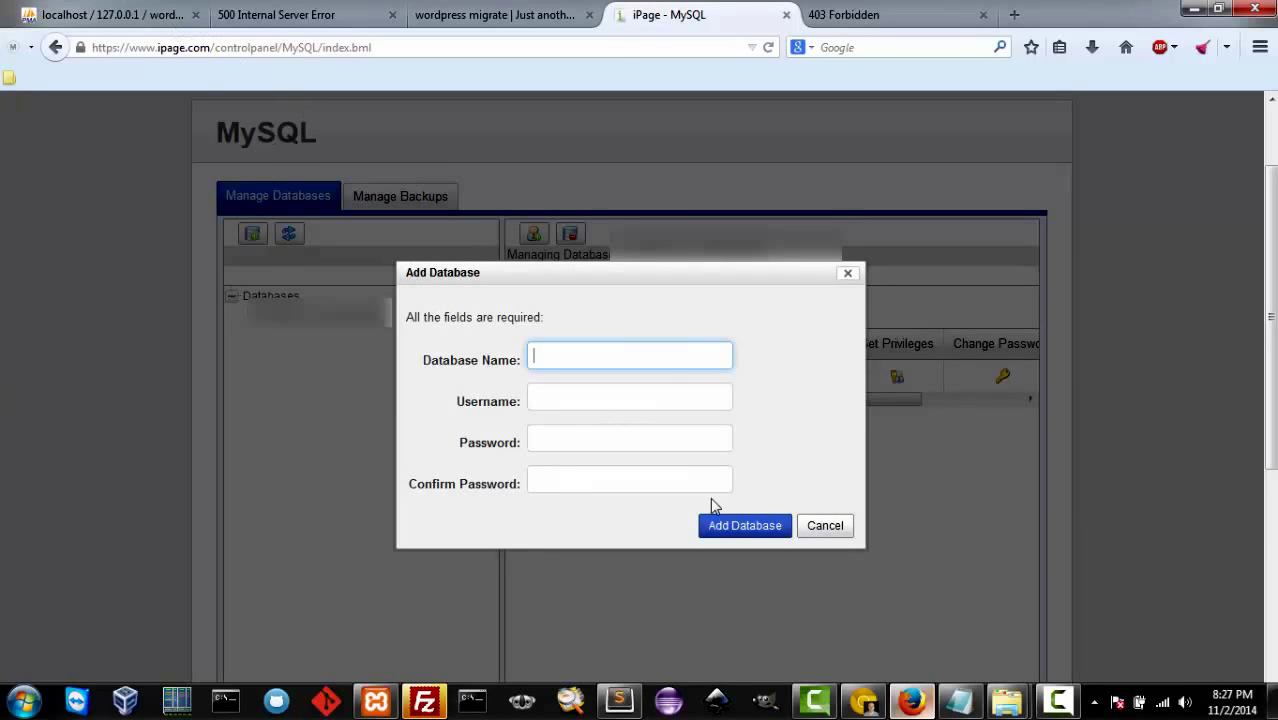
# Step: Enter wordpress_migrate as the Database Name, then reopen the local wordpress_migrate database in phpMyAdmin
pyautogui.click(688, 358)
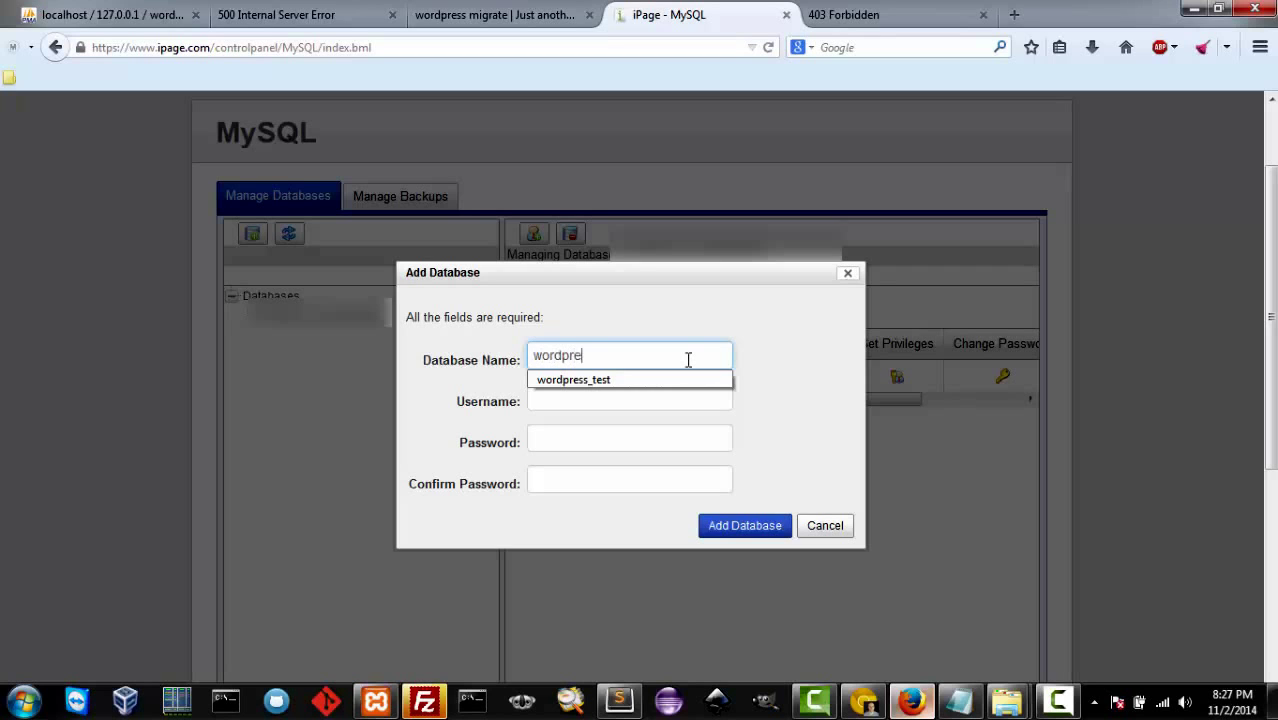
pyautogui.write('wordpress_migrate')
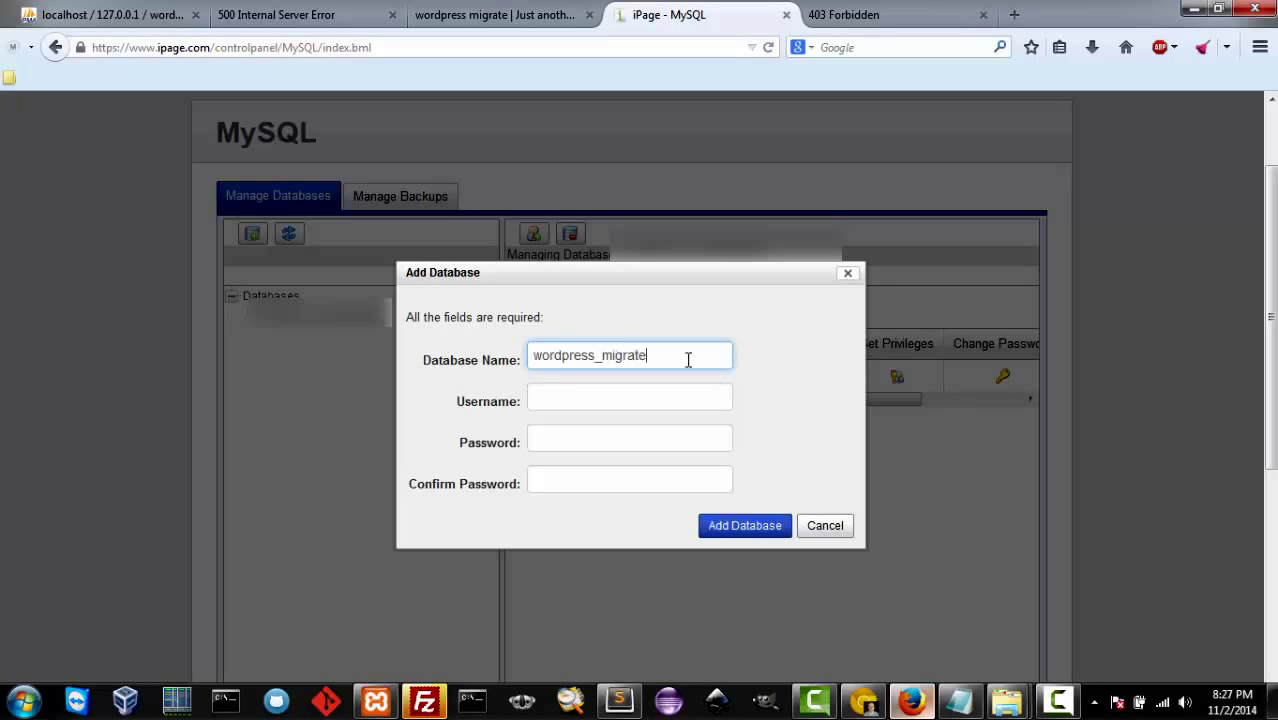
pyautogui.press('Tab')
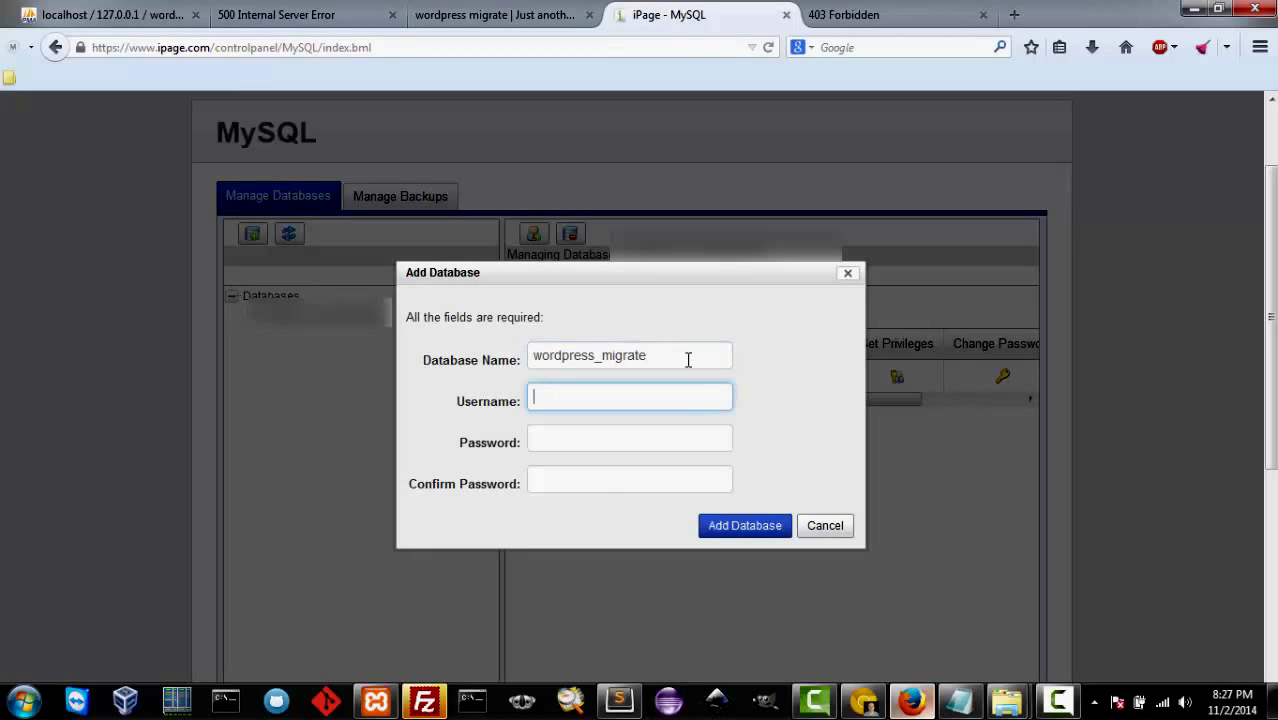
pyautogui.click(47, 12)
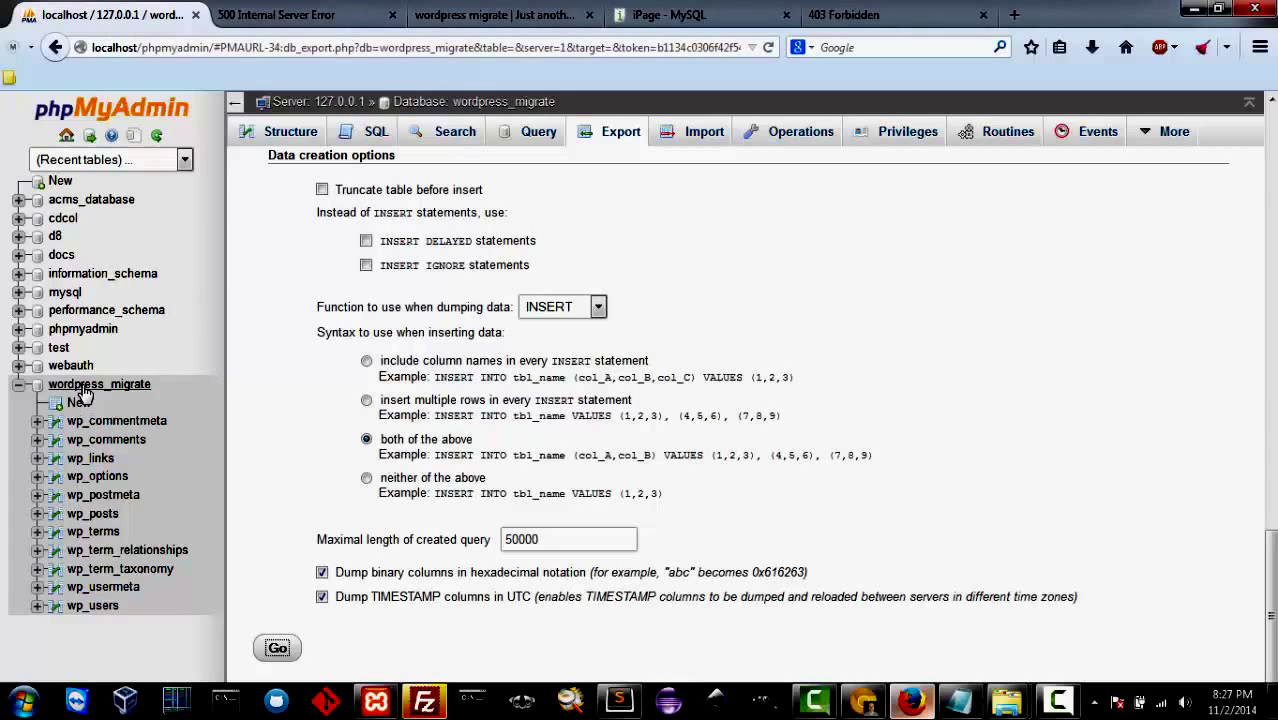
pyautogui.click(63, 390)
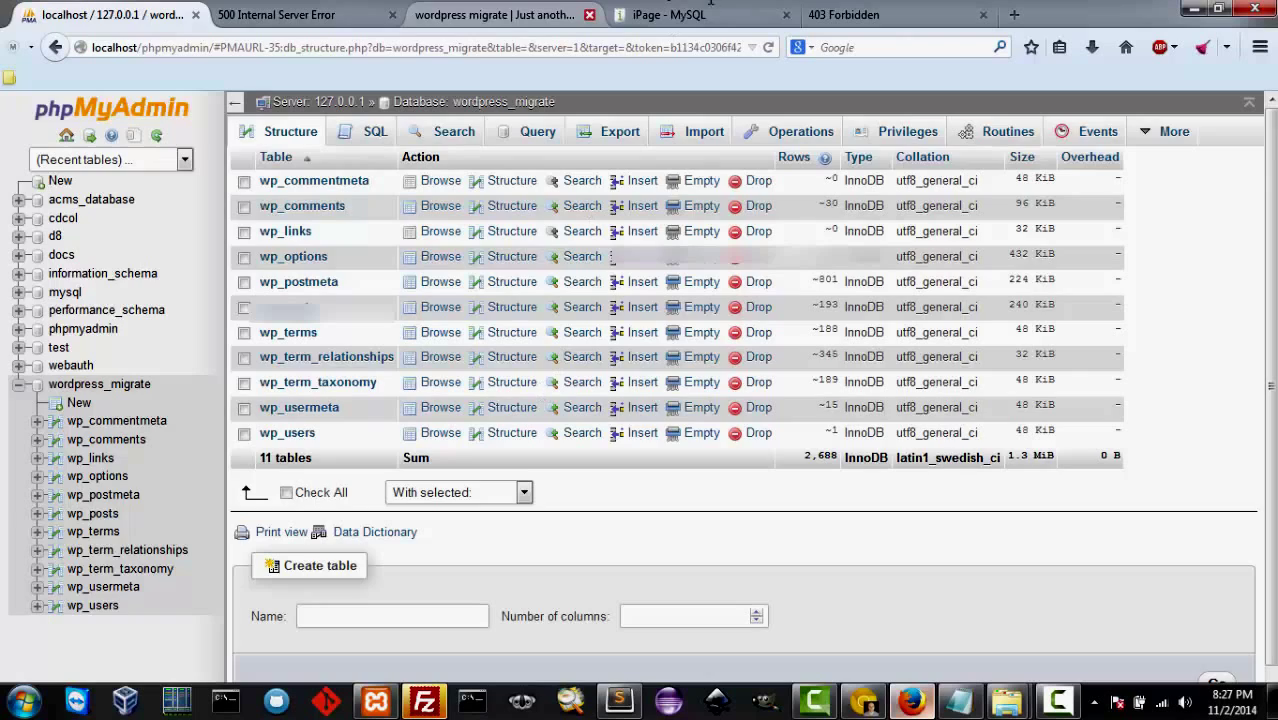
# Step: Review the local WordPress user in phpMyAdmin's Users overview, then return to the iPage Add Database form
pyautogui.click(710, 12)
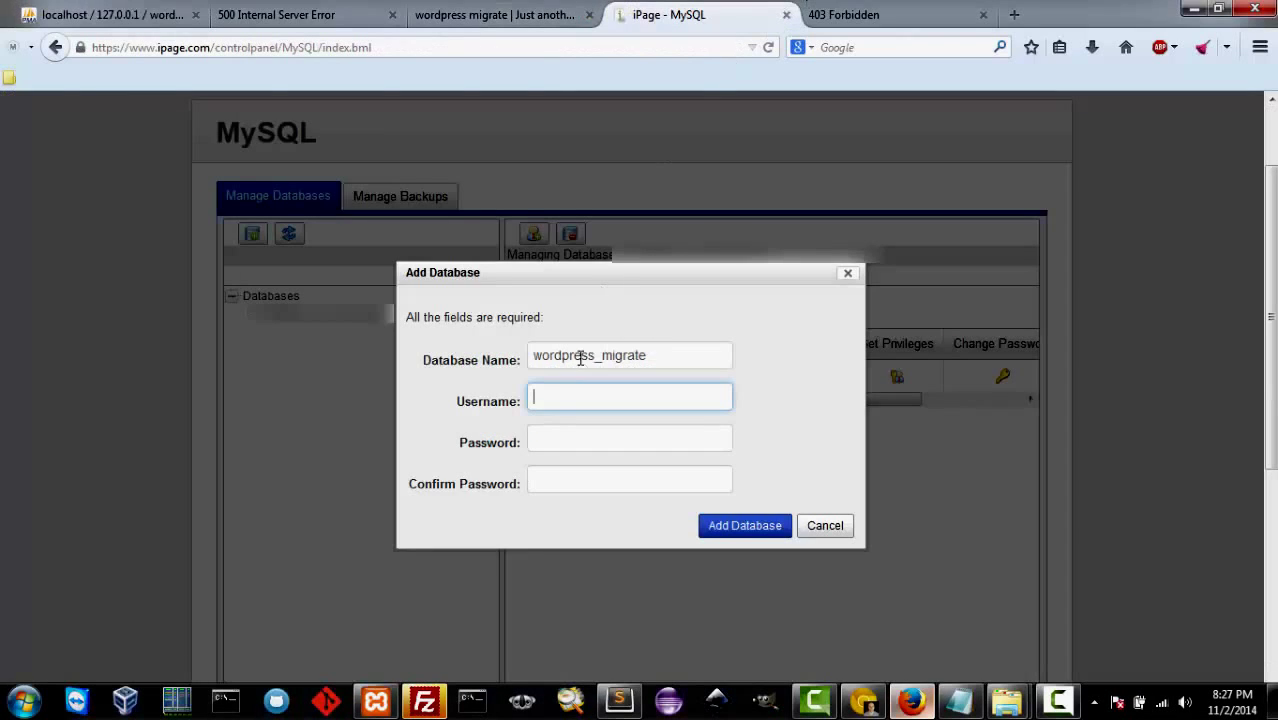
pyautogui.click(133, 14)
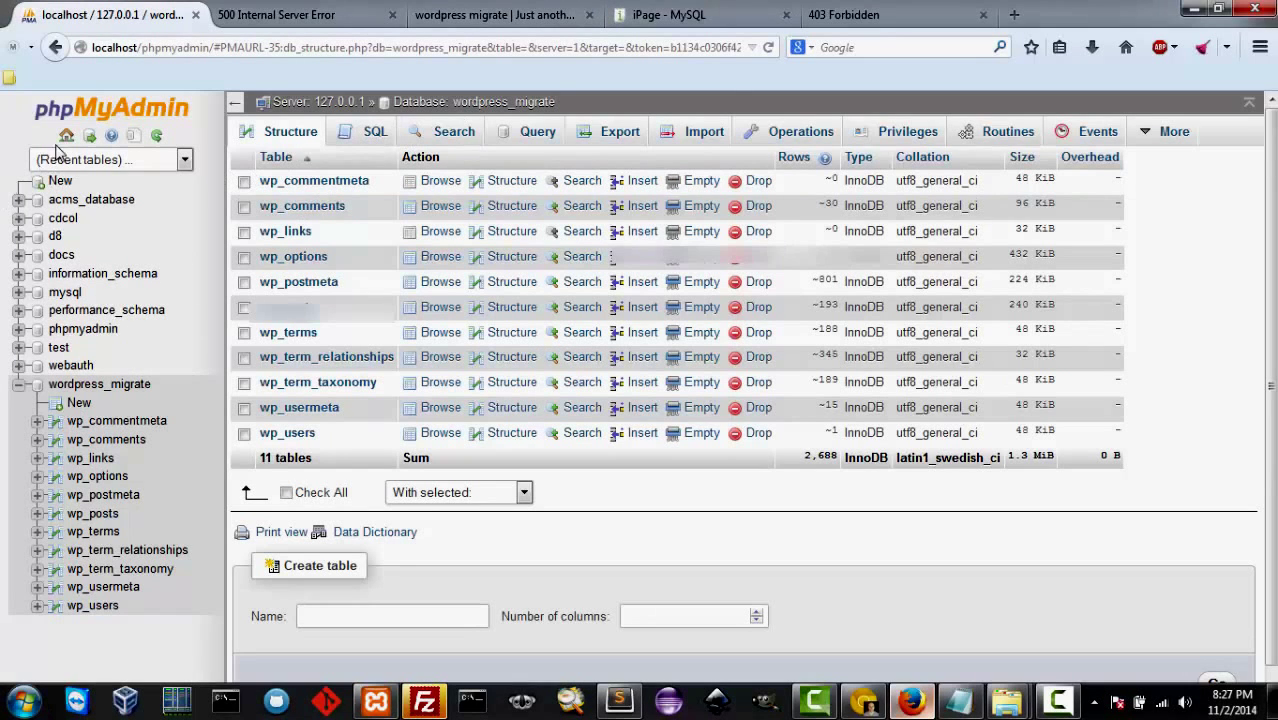
pyautogui.click(440, 258)
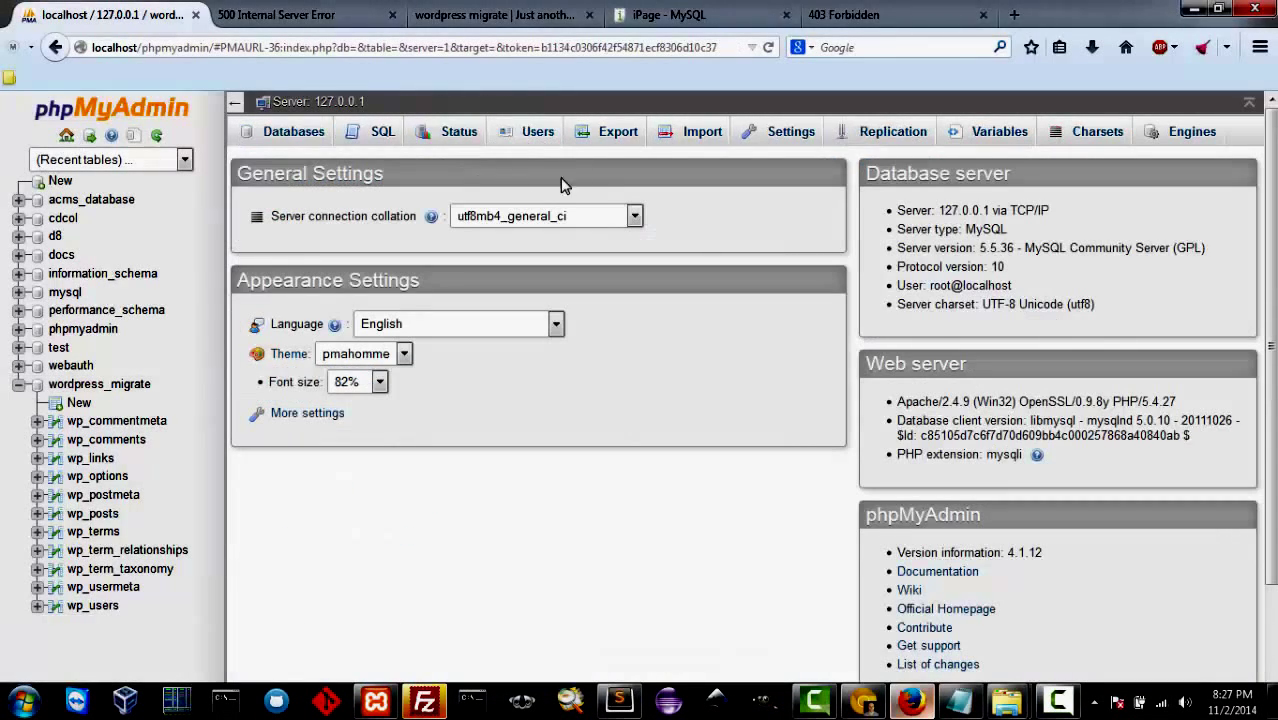
pyautogui.click(545, 137)
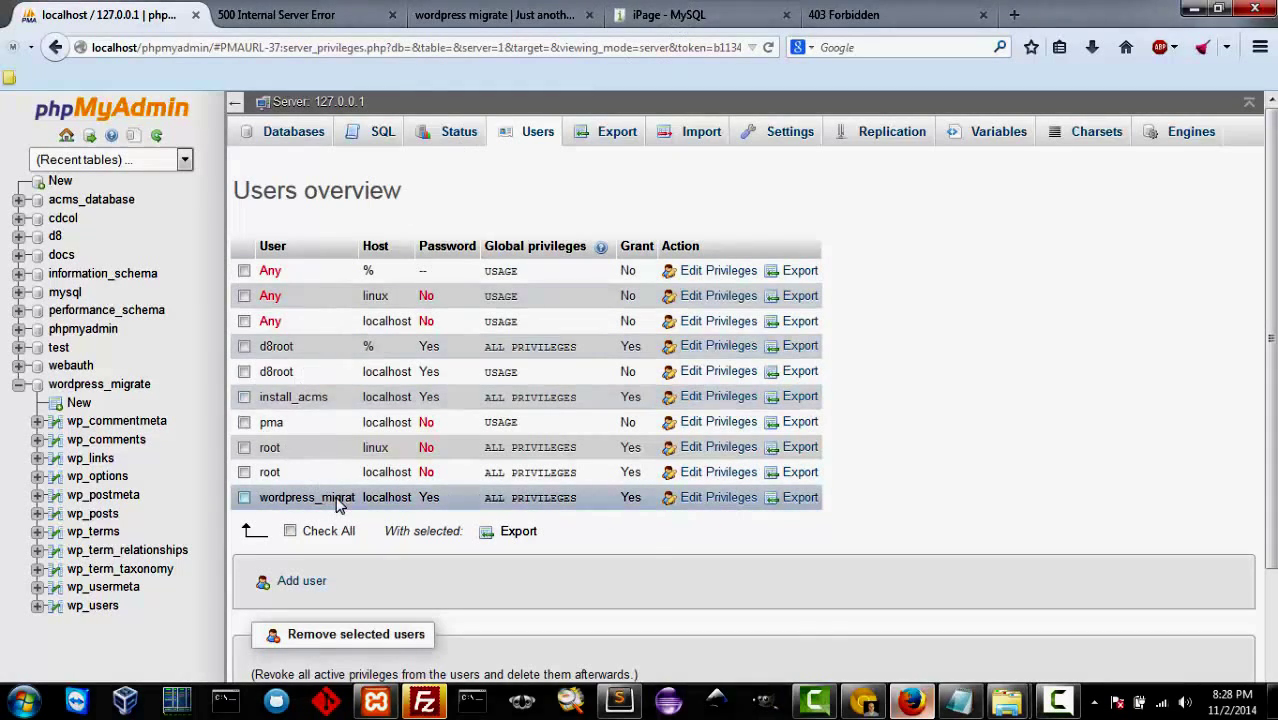
pyautogui.click(682, 16)
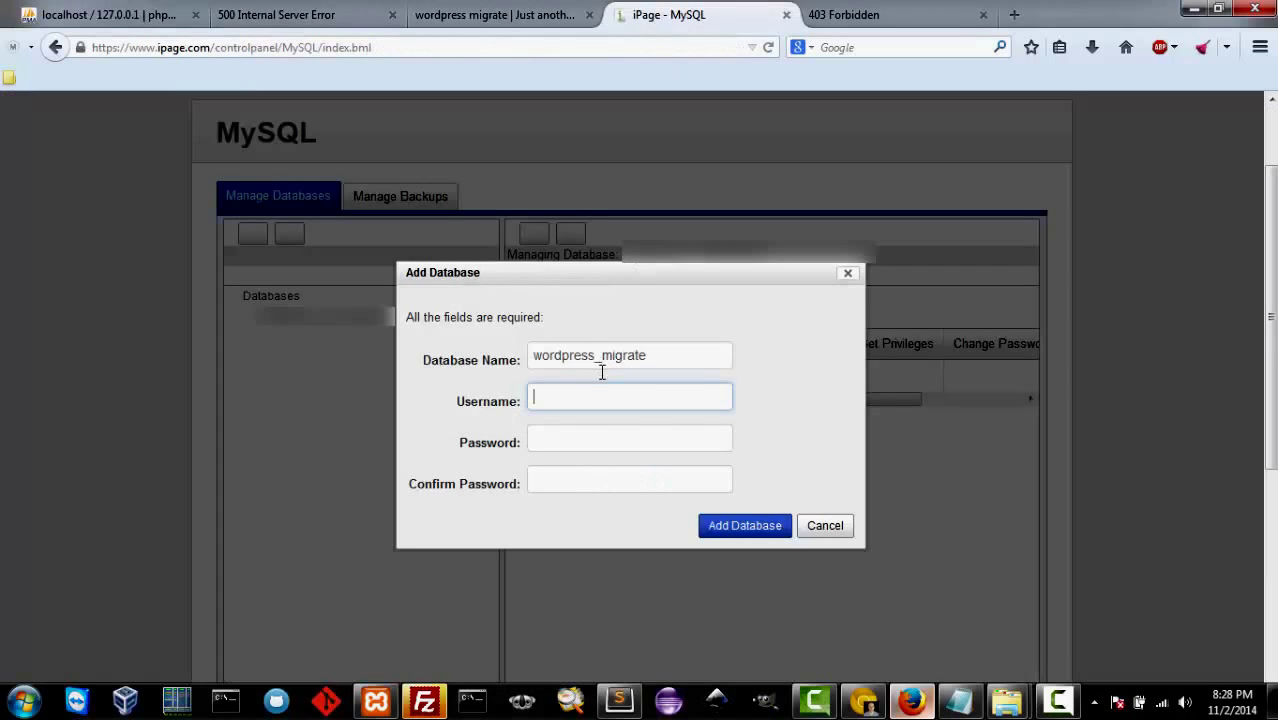
# Step: Reuse the database name as username, enter and confirm the password, and create wordpress_migrate
pyautogui.click(512, 358)
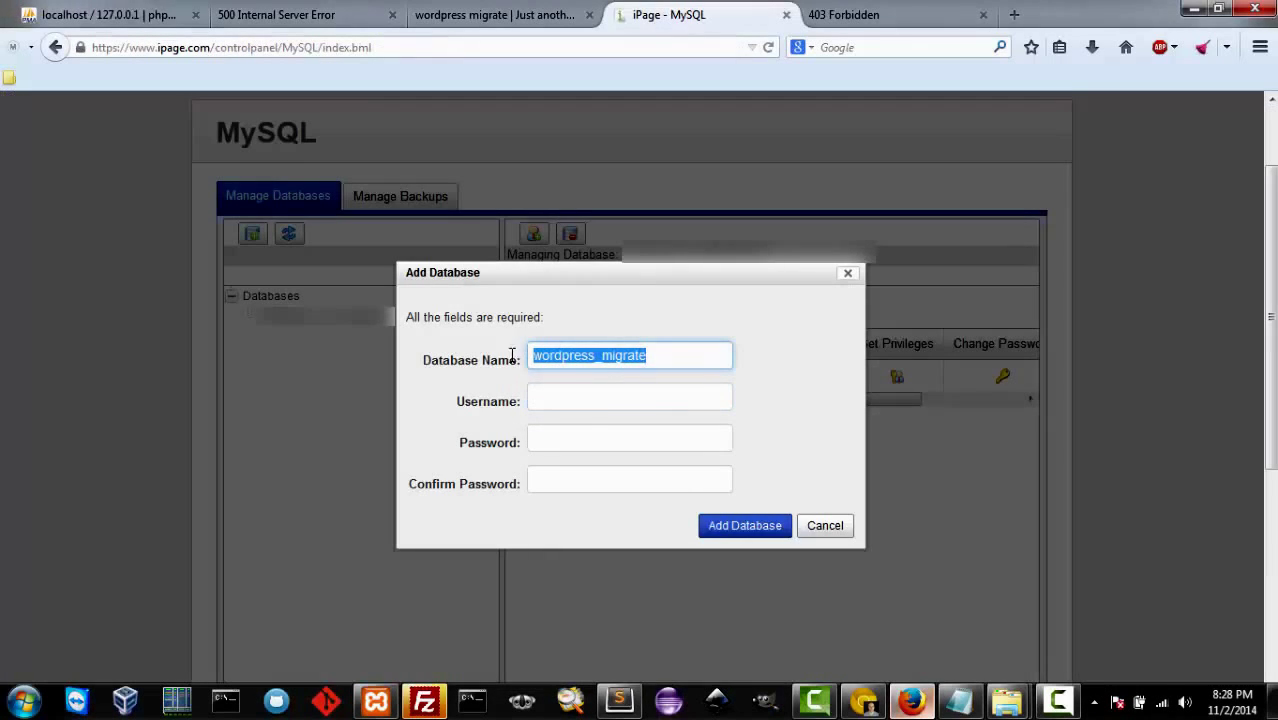
pyautogui.click(604, 400)
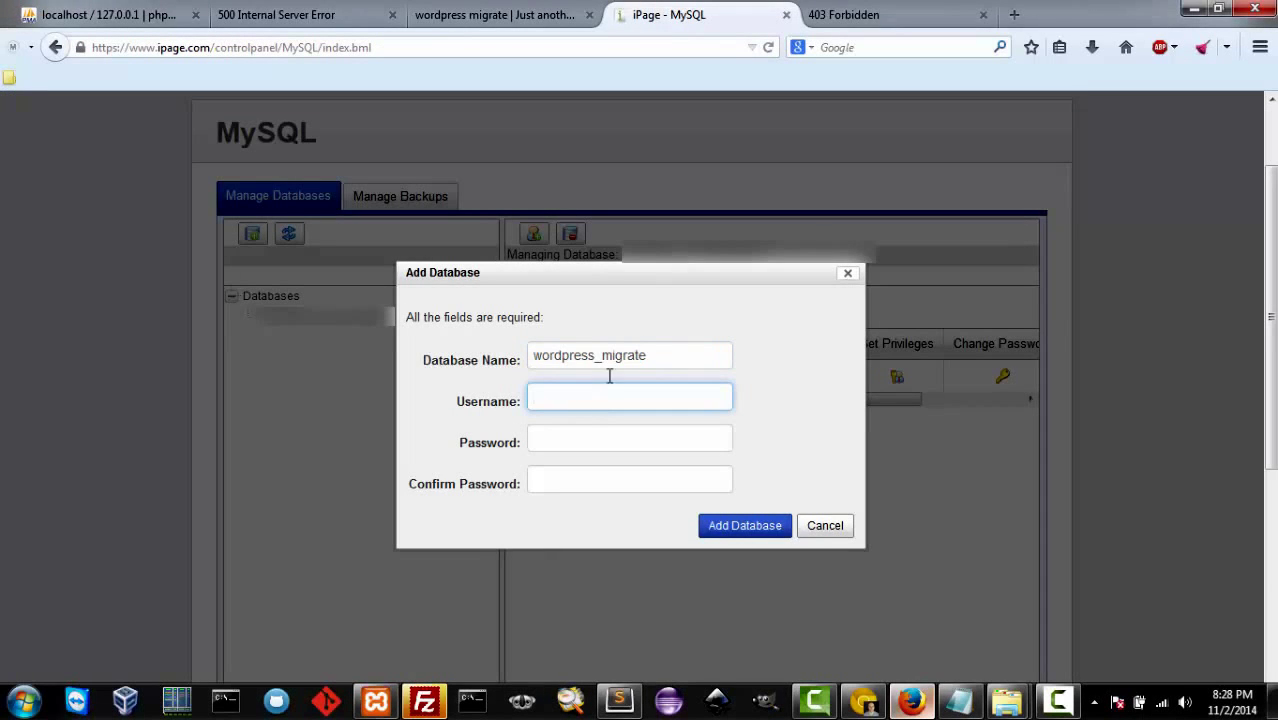
pyautogui.click(518, 352)
pyautogui.hotkey('ctrl', 'c')
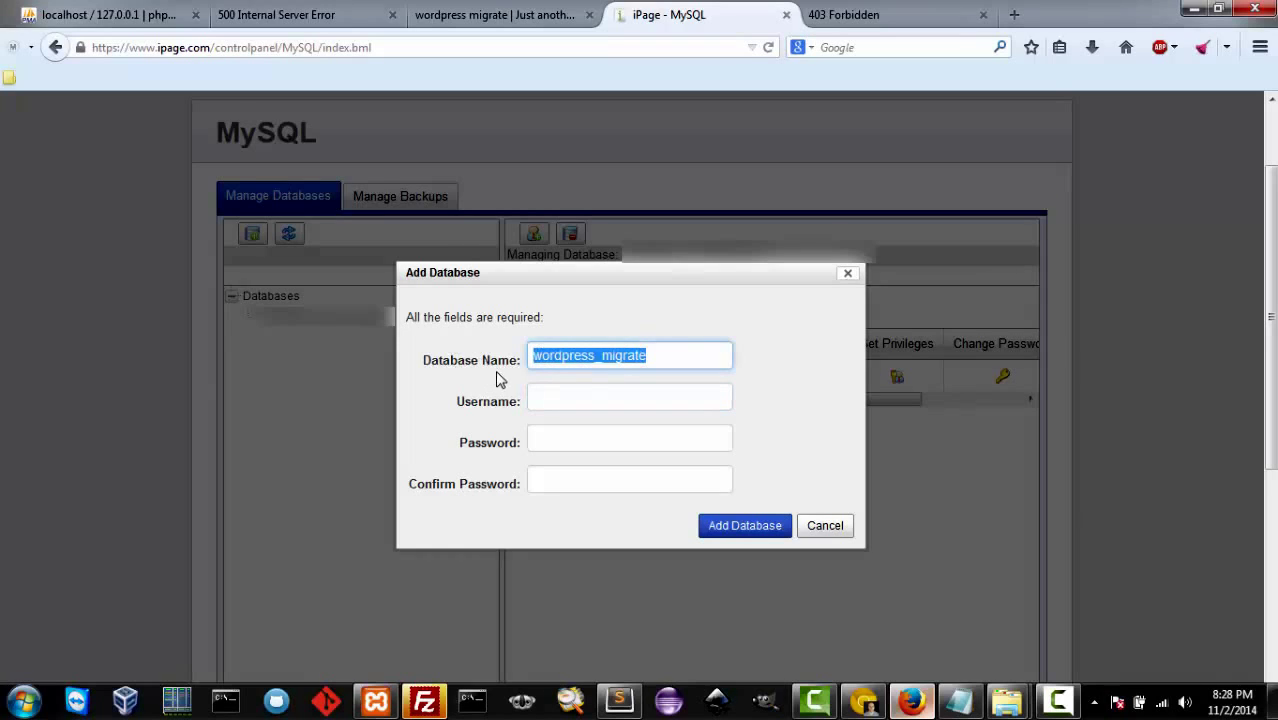
pyautogui.click(561, 400)
pyautogui.hotkey('ctrl', 'v')
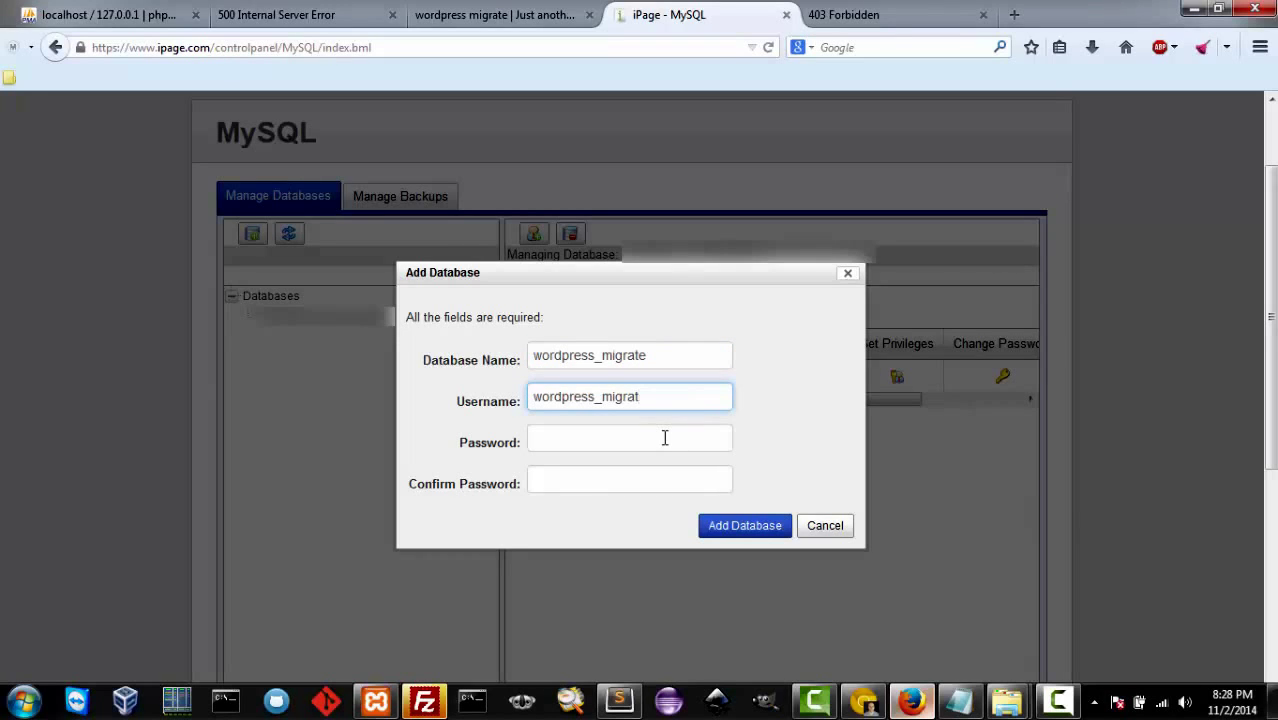
pyautogui.click(664, 437)
pyautogui.hotkey('ctrl', 'v')
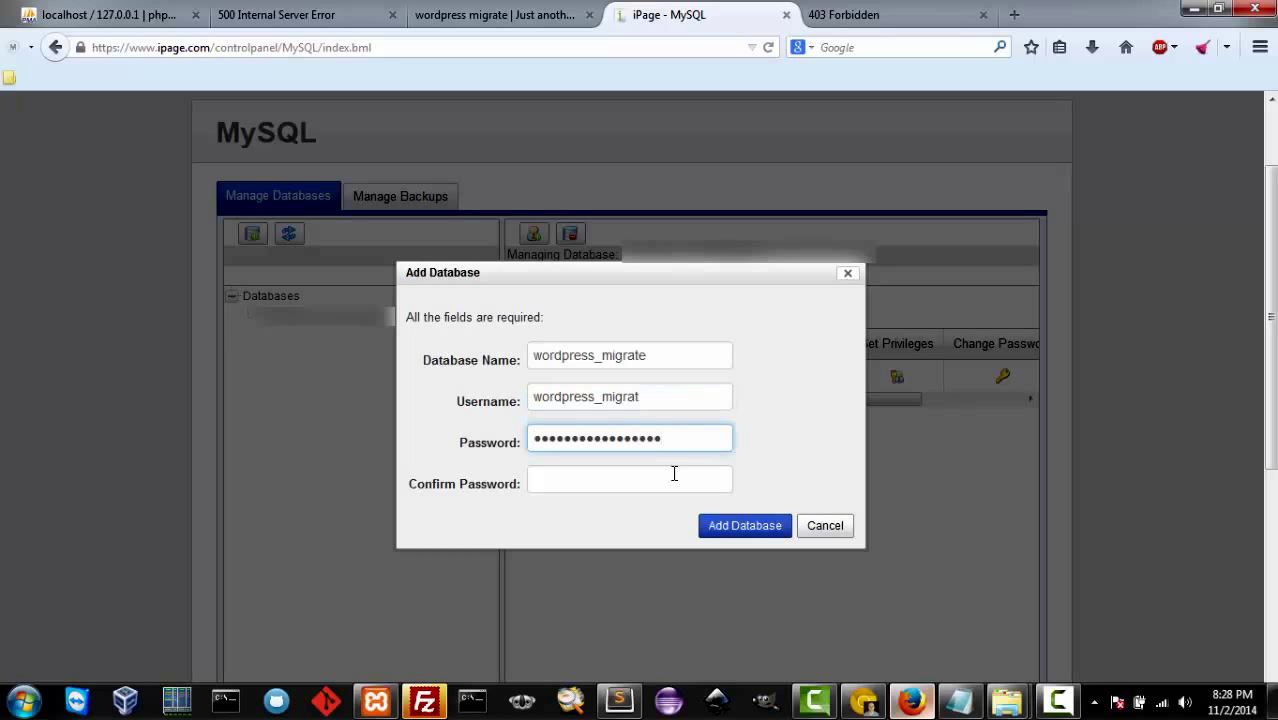
pyautogui.click(604, 491)
pyautogui.hotkey('ctrl', 'v')
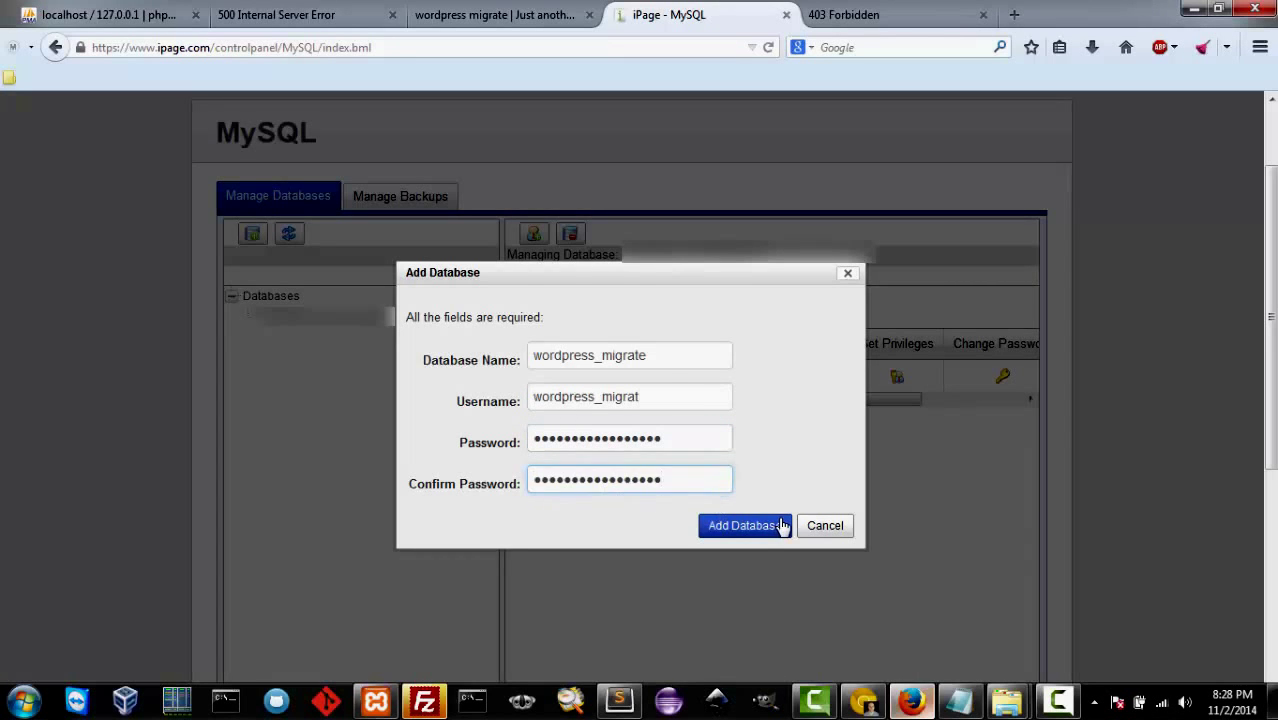
pyautogui.click(745, 525)
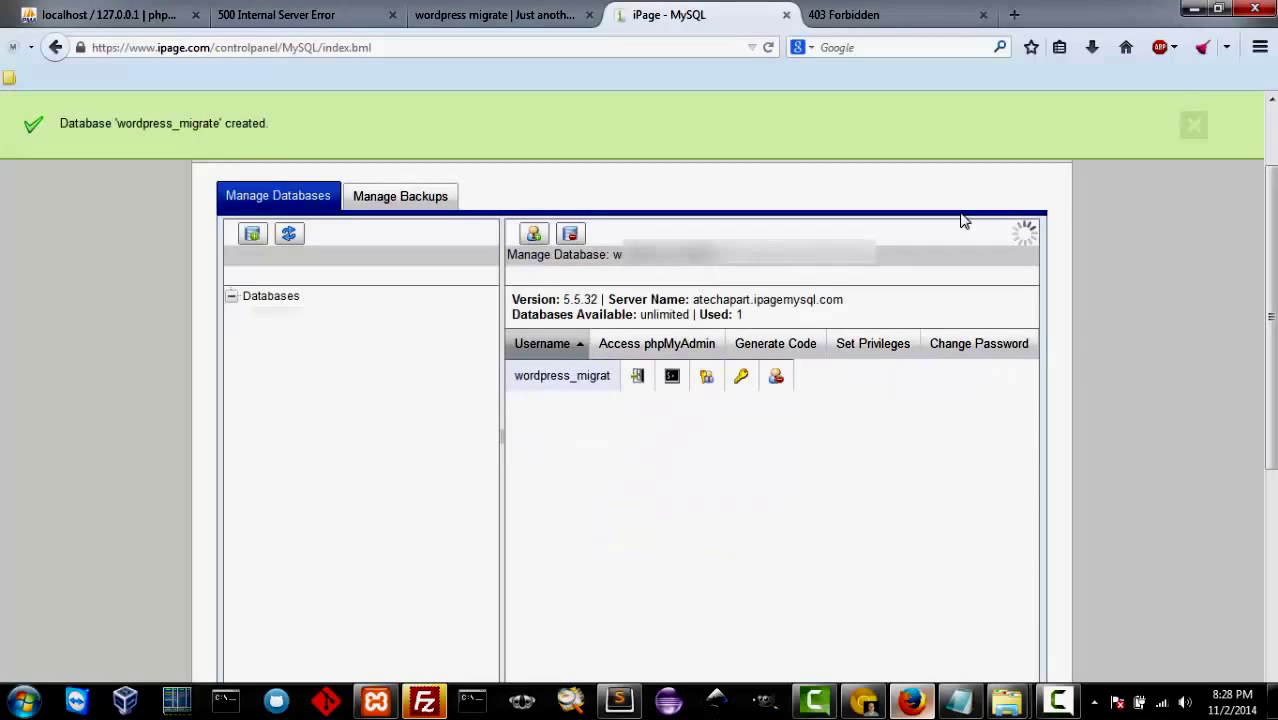
pyautogui.click(1198, 127)
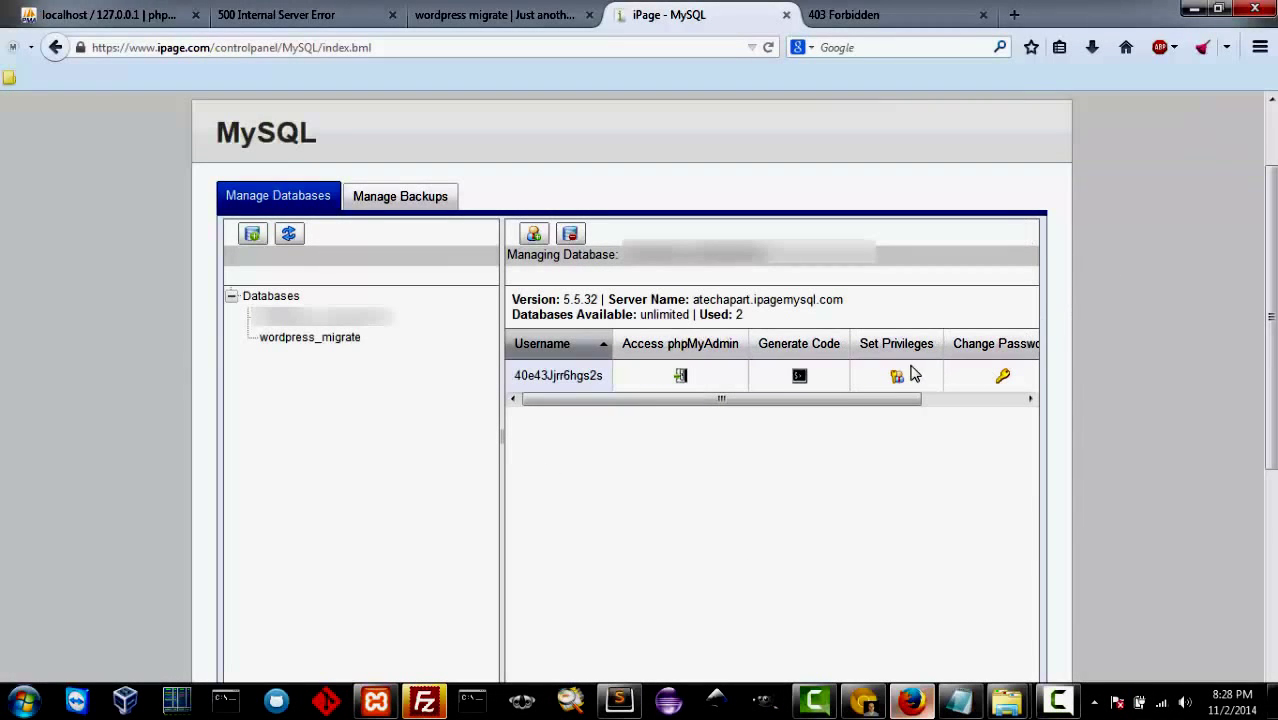
# Step: Select wordpress_migrate in the Databases tree and open it in the hosted phpMyAdmin
pyautogui.click(310, 339)
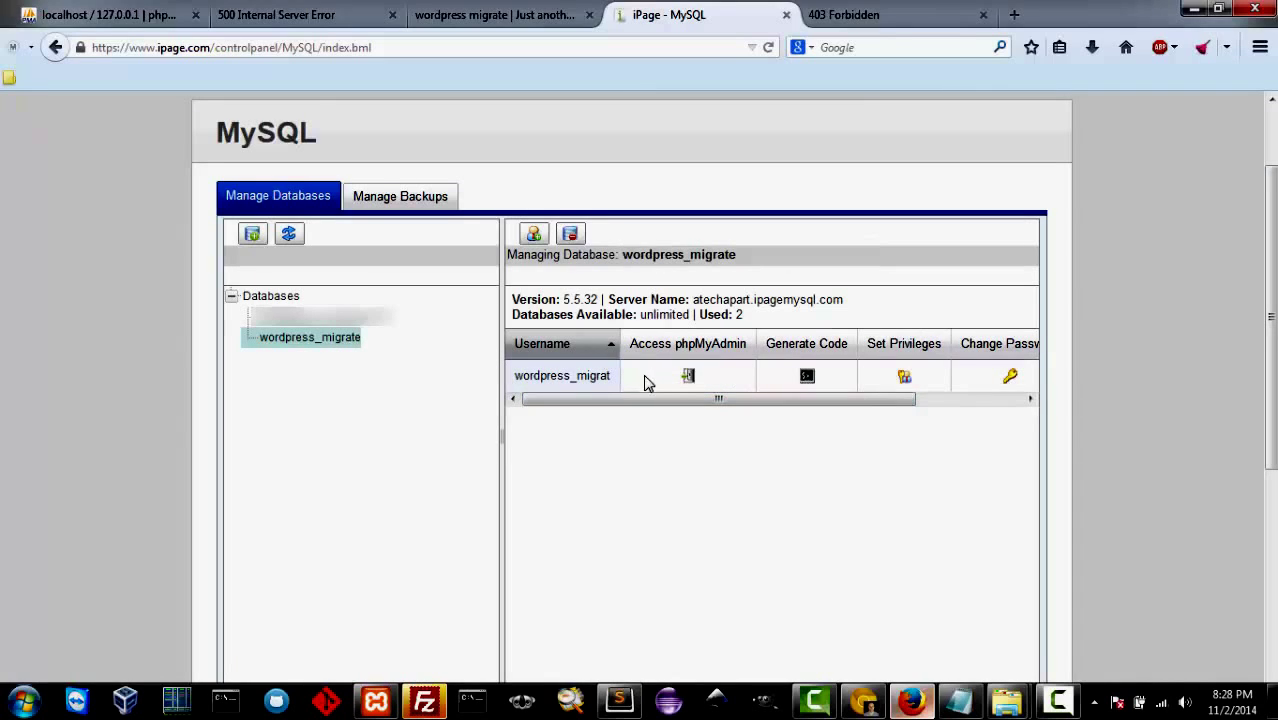
pyautogui.click(688, 378)
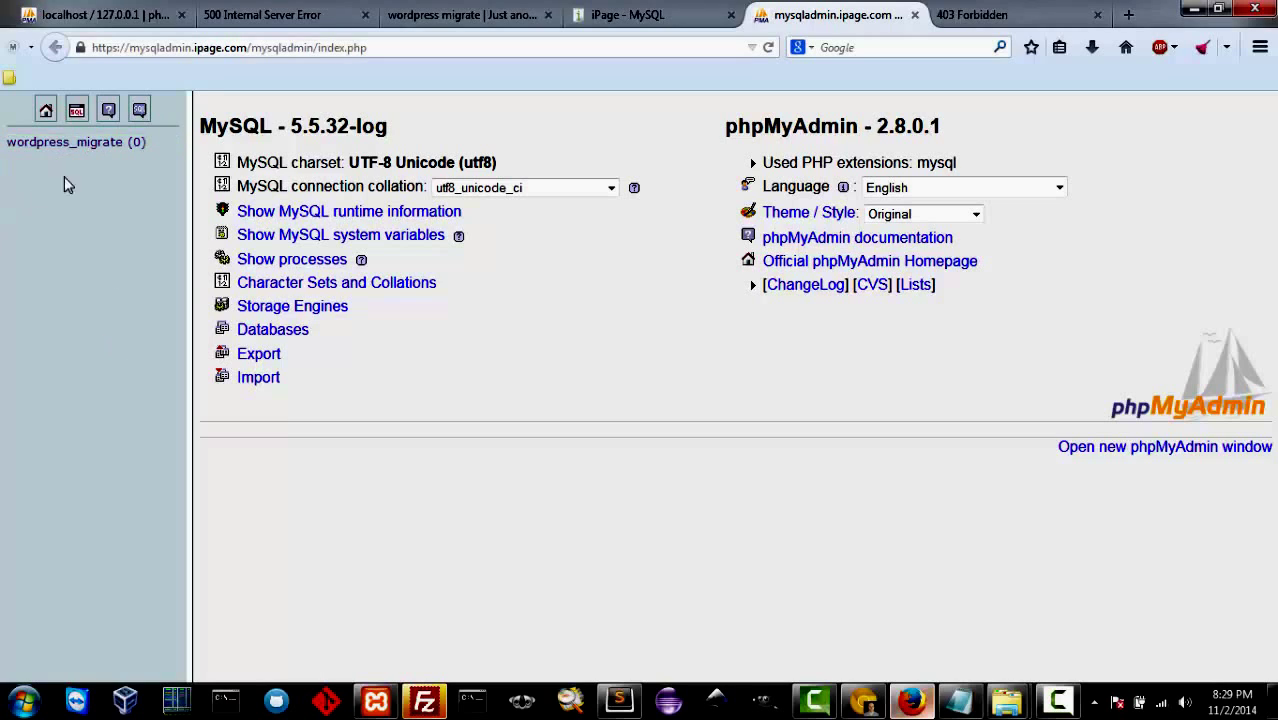
# Step: Import localdb.sql.gz into the hosted wordpress_migrate database, creating its 11 WordPress tables
pyautogui.click(60, 142)
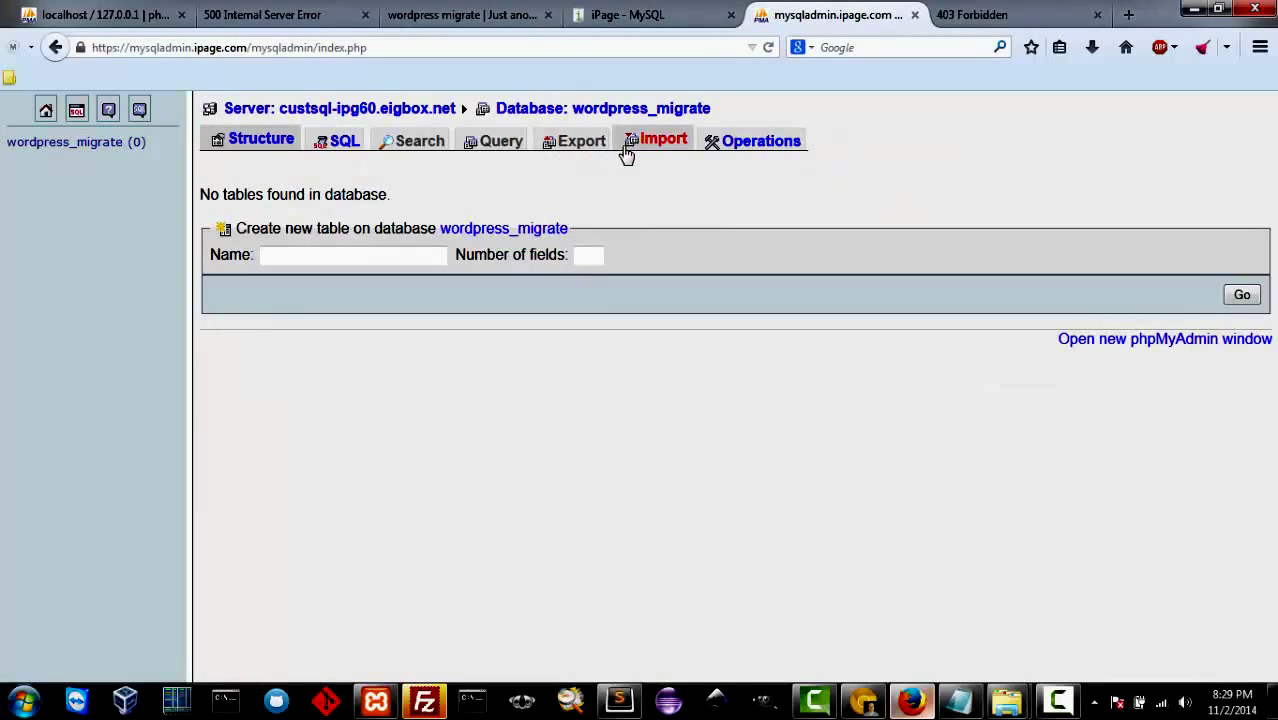
pyautogui.click(632, 145)
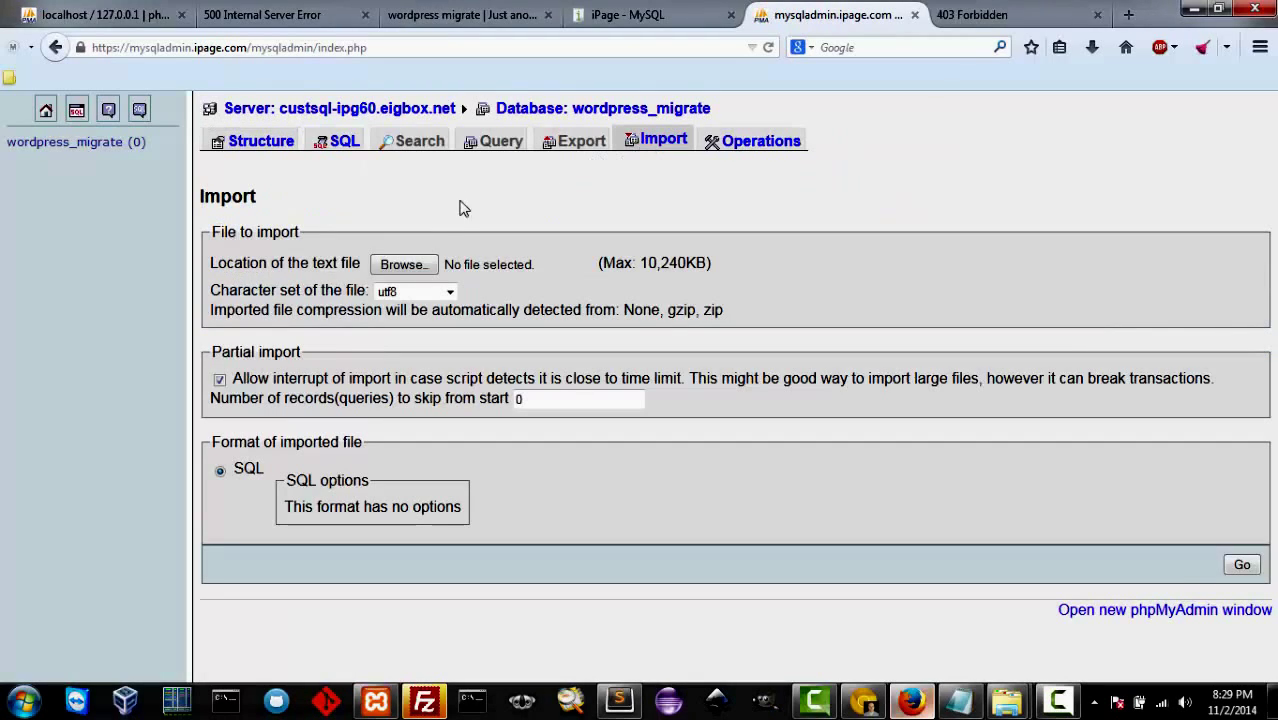
pyautogui.click(418, 272)
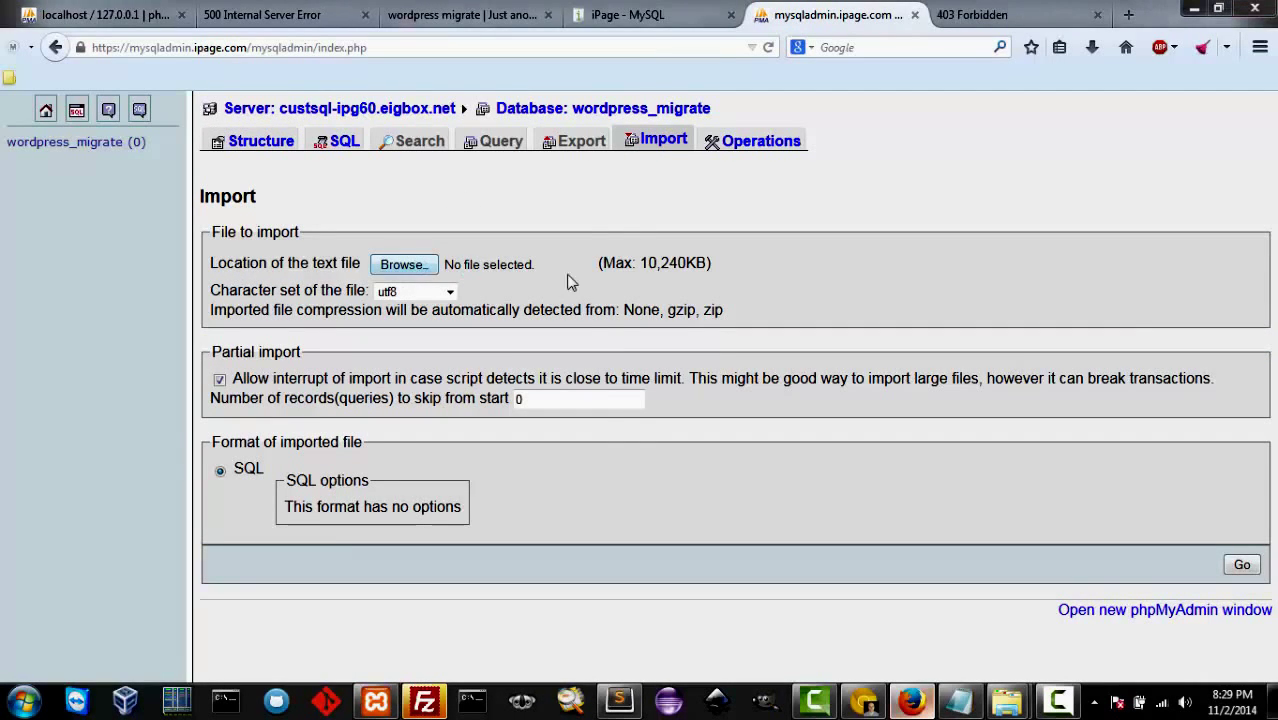
pyautogui.click(561, 265)
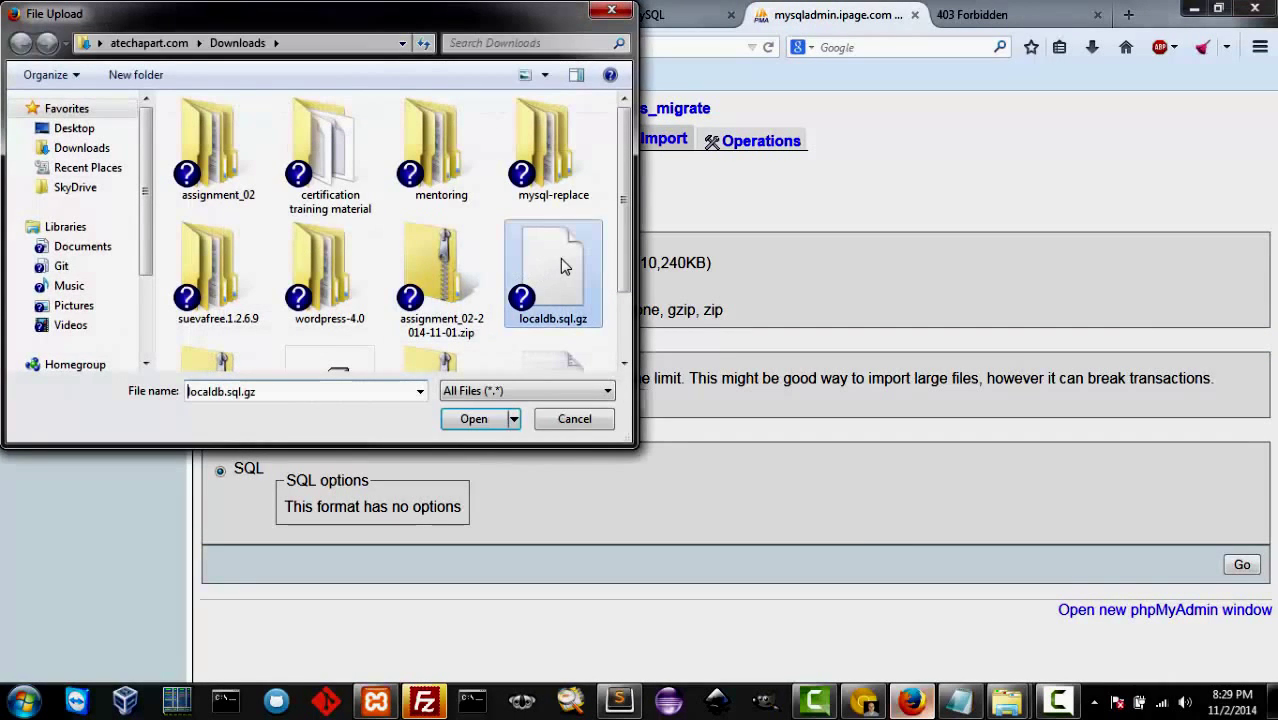
pyautogui.click(498, 419)
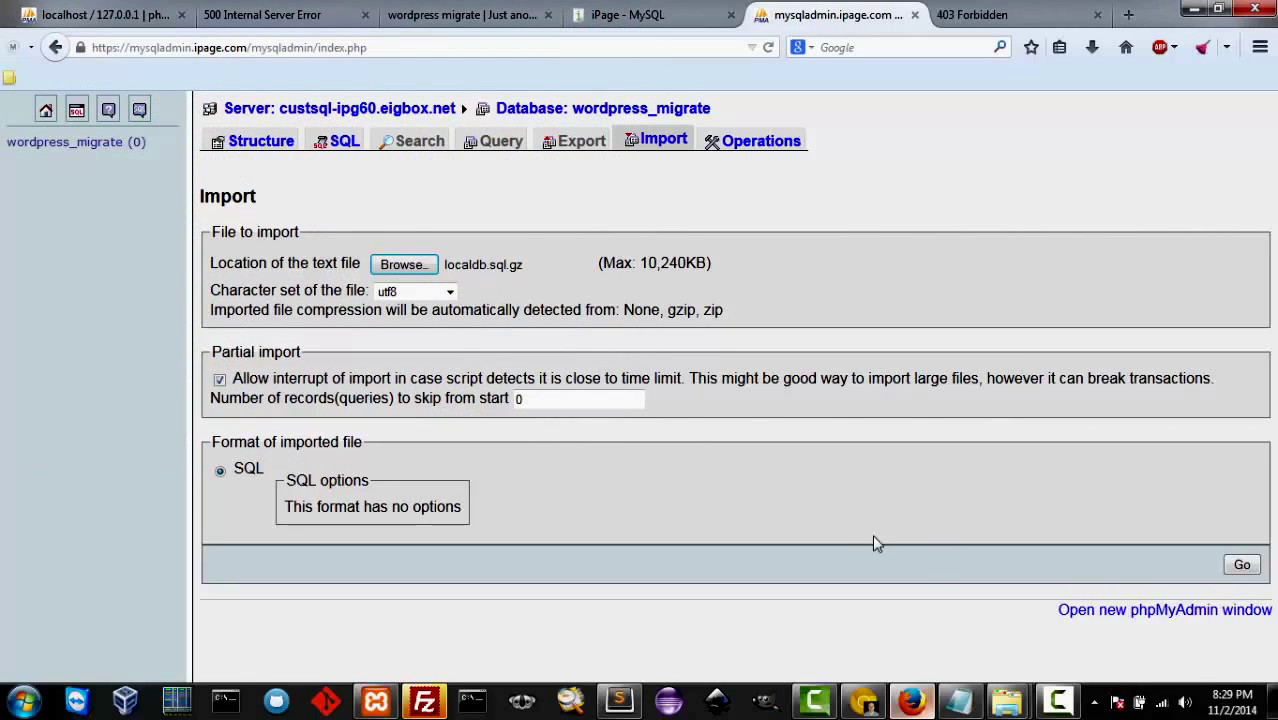
pyautogui.click(1241, 566)
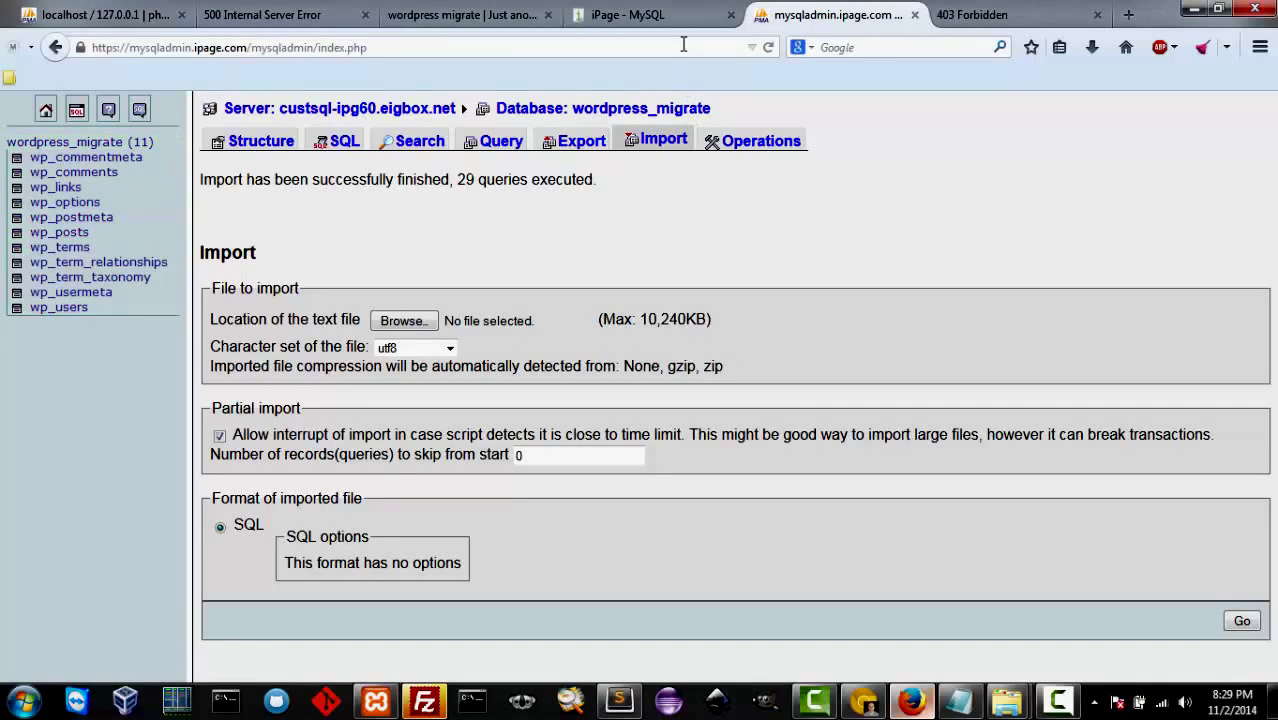
pyautogui.click(672, 16)
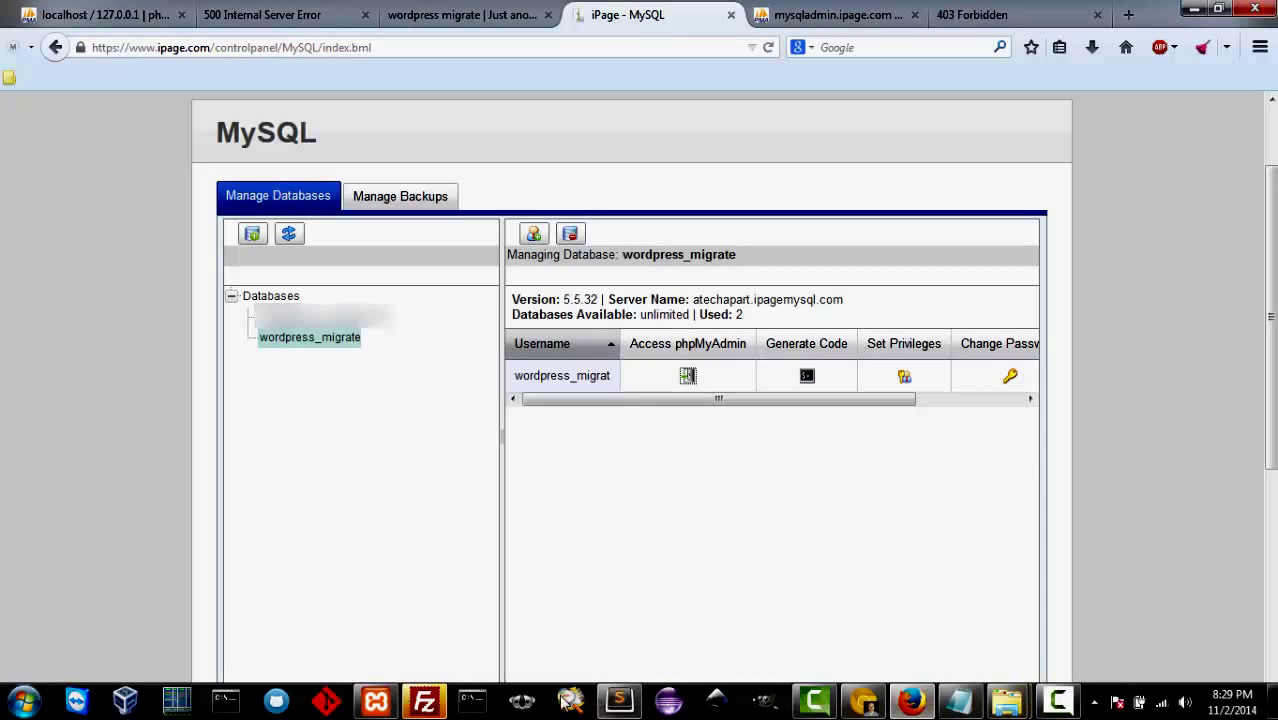
pyautogui.click(424, 703)
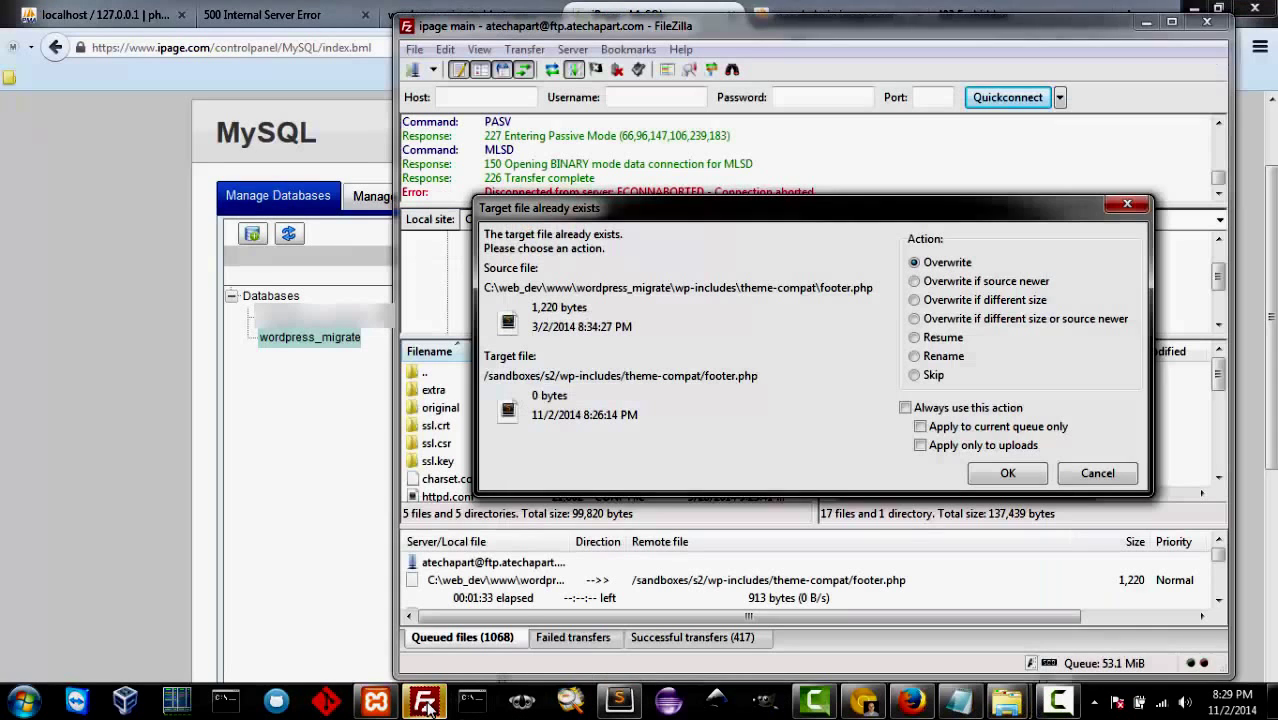
# Step: Make the upload always overwrite existing server files, then right-click the remote wp-config.php
pyautogui.click(906, 408)
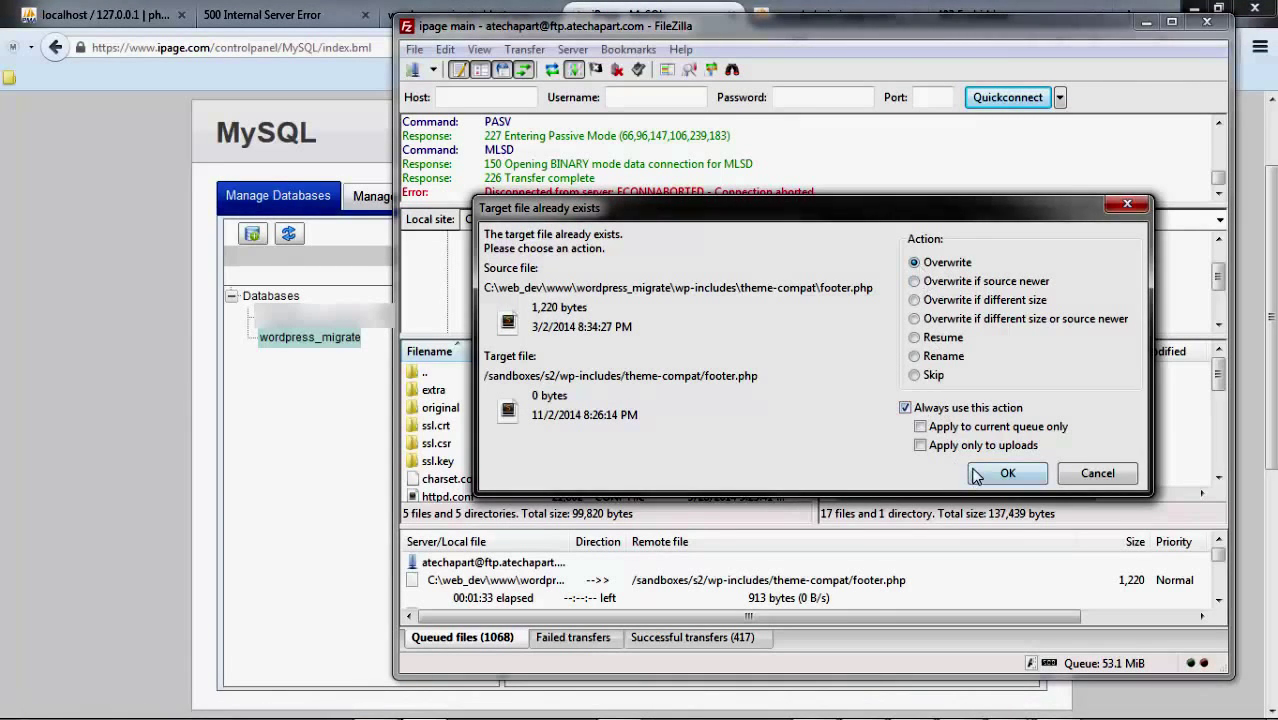
pyautogui.click(1006, 473)
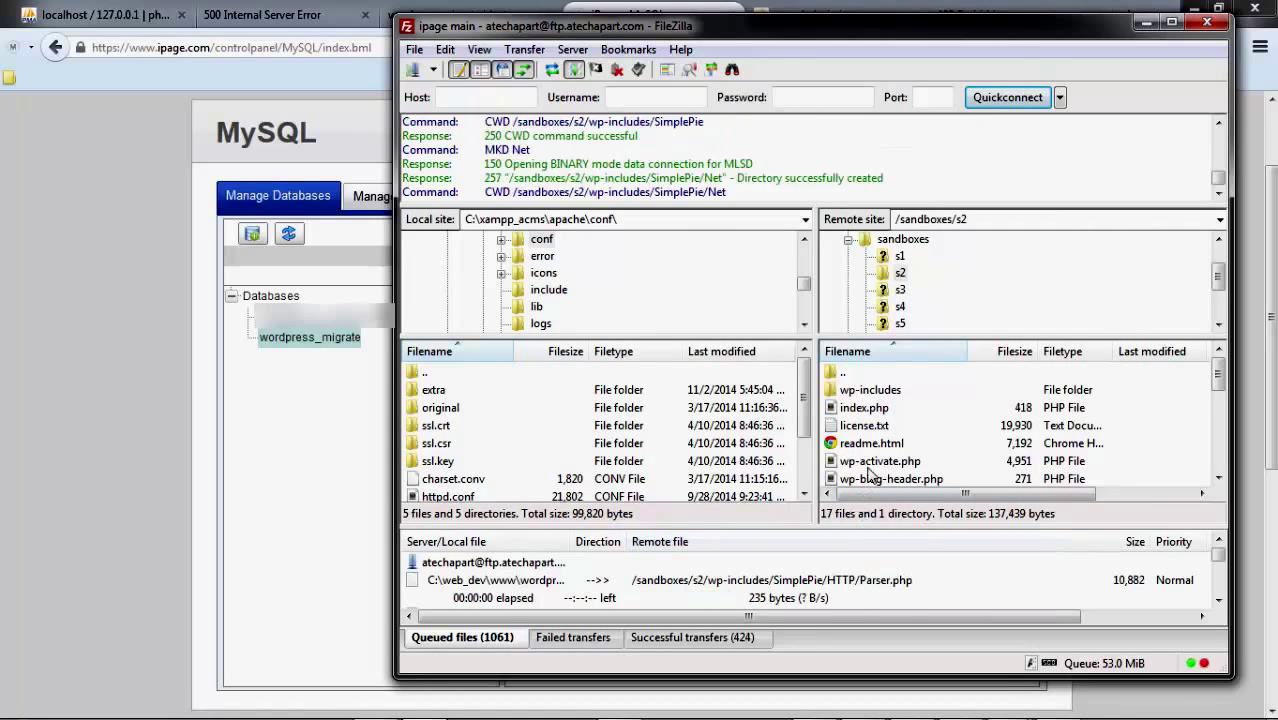
pyautogui.click(900, 443)
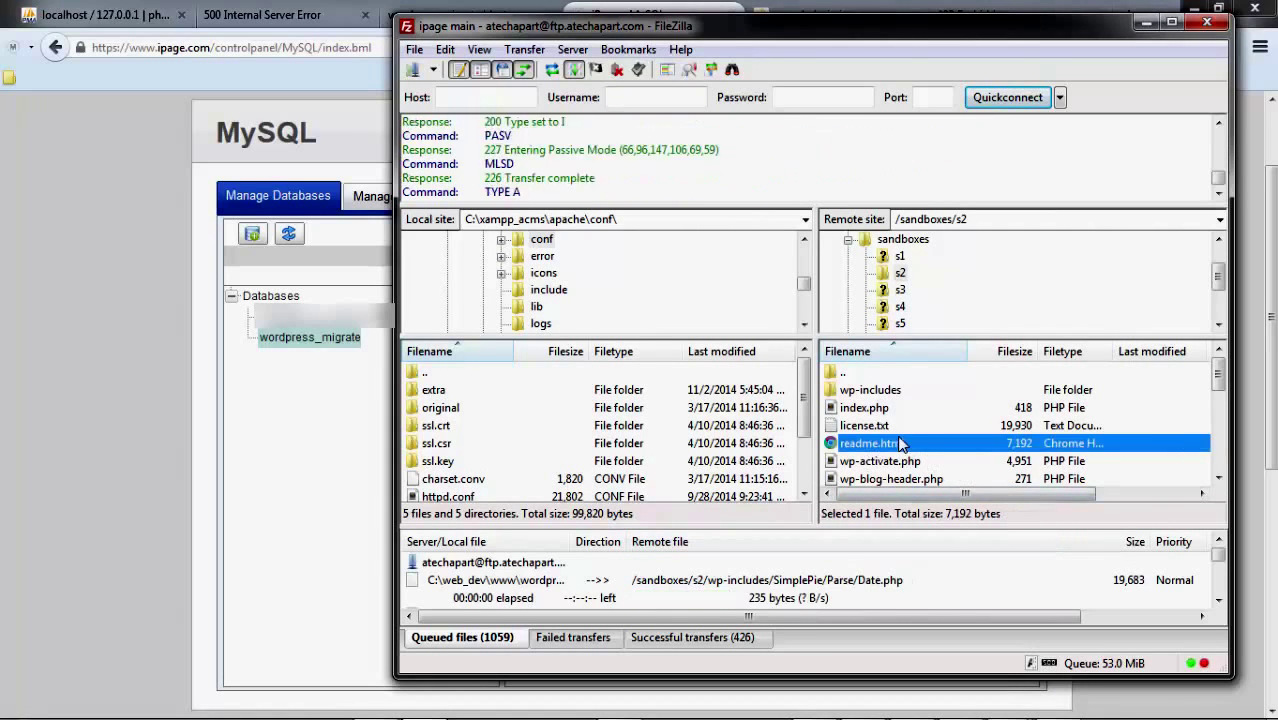
pyautogui.scroll(-1, 898, 441)
pyautogui.scroll(-1, 890, 434)
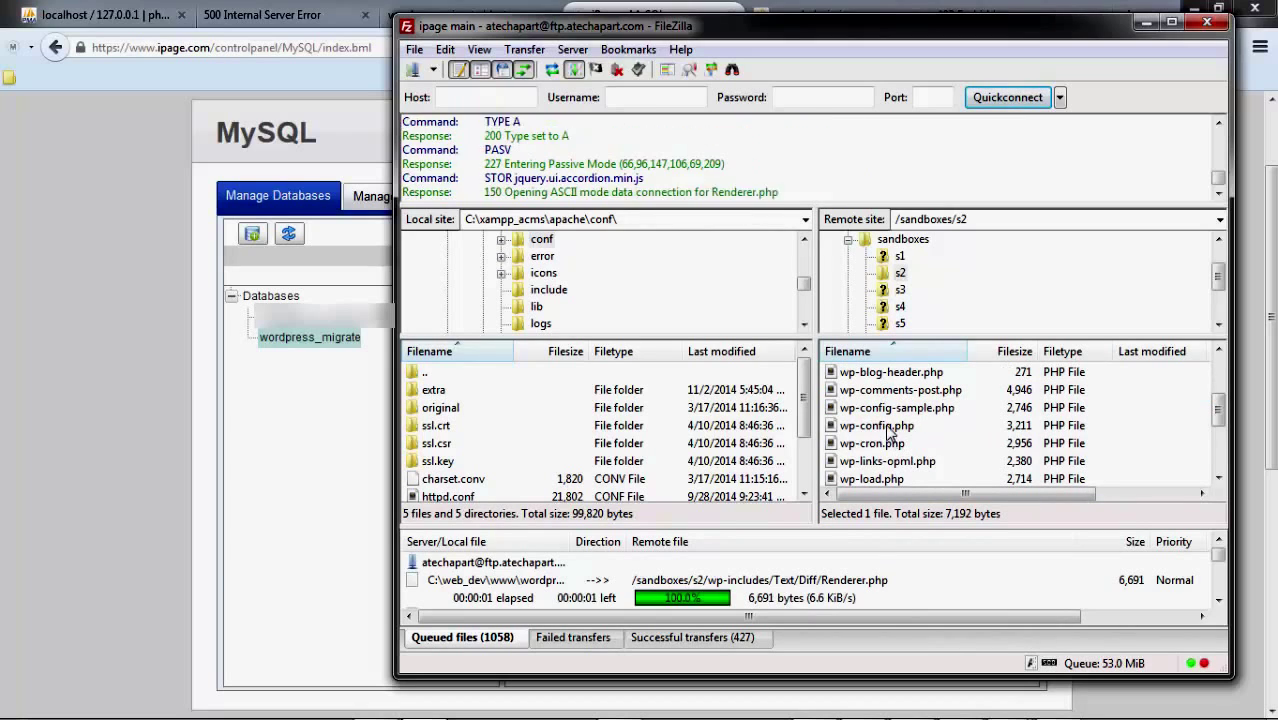
pyautogui.click(880, 428)
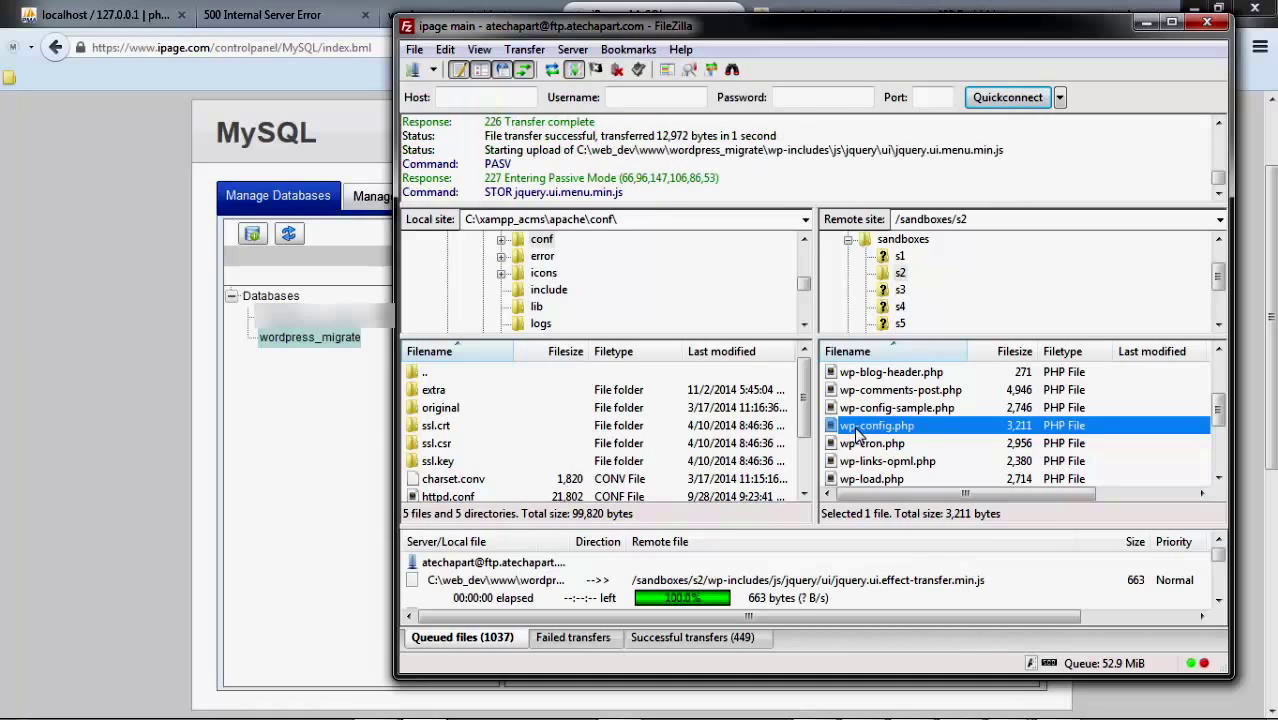
pyautogui.rightClick(844, 430)
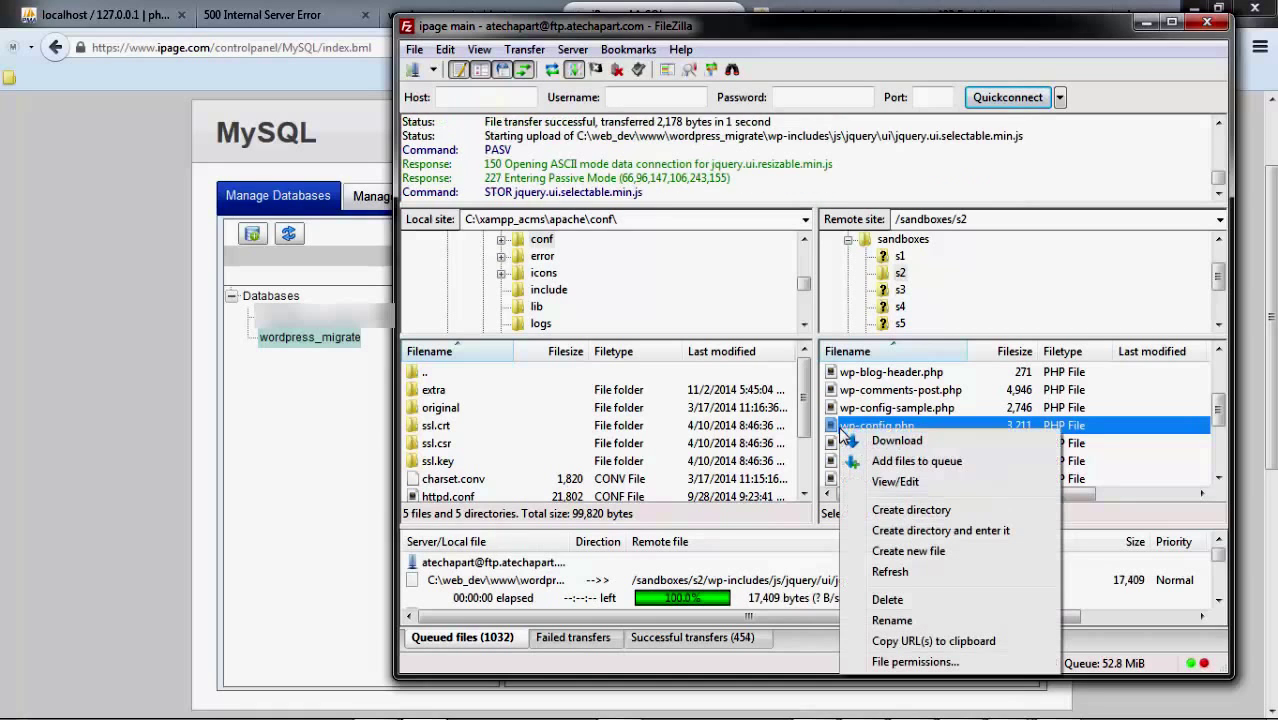
# Step: Open the remote wp-config.php in Sublime Text and restore the editor to a smaller window
pyautogui.click(893, 481)
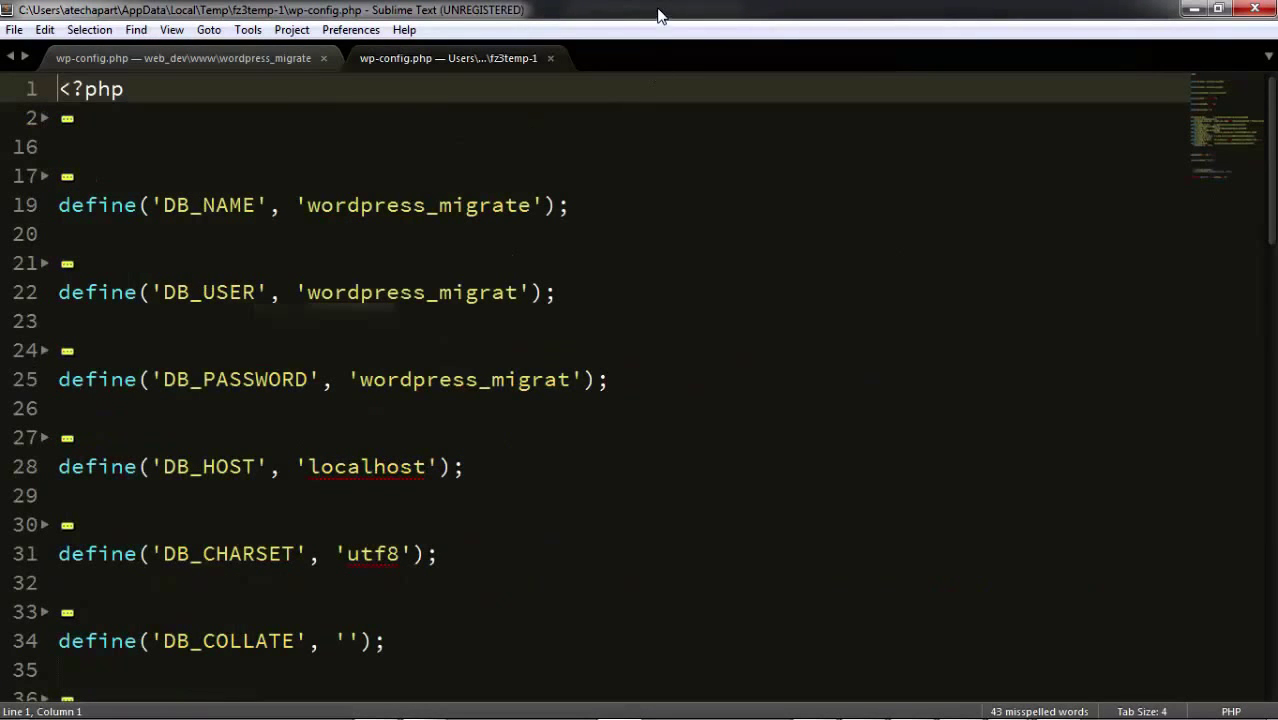
pyautogui.doubleClick(658, 14)
pyautogui.click(868, 220)
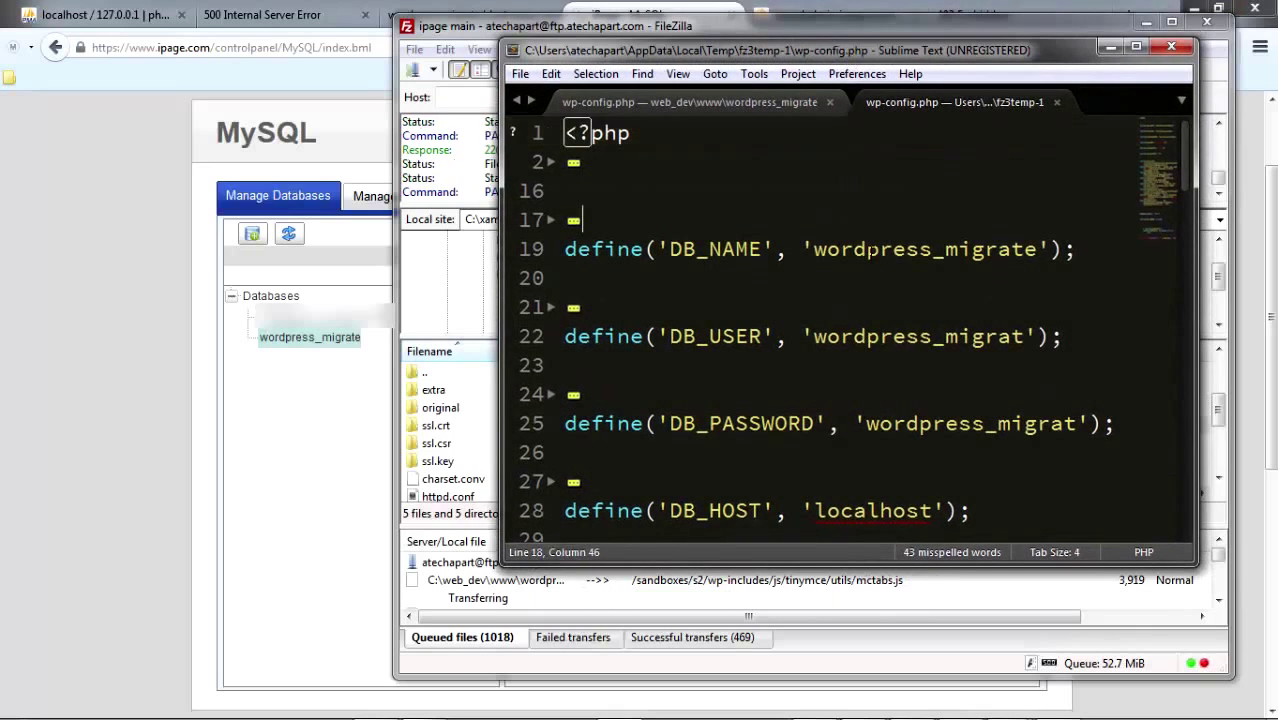
# Step: Locate the DB_HOST line and check its 'localhost' value, then return to iPage's MySQL page
pyautogui.scroll(-2, 868, 249)
pyautogui.scroll(1, 868, 249)
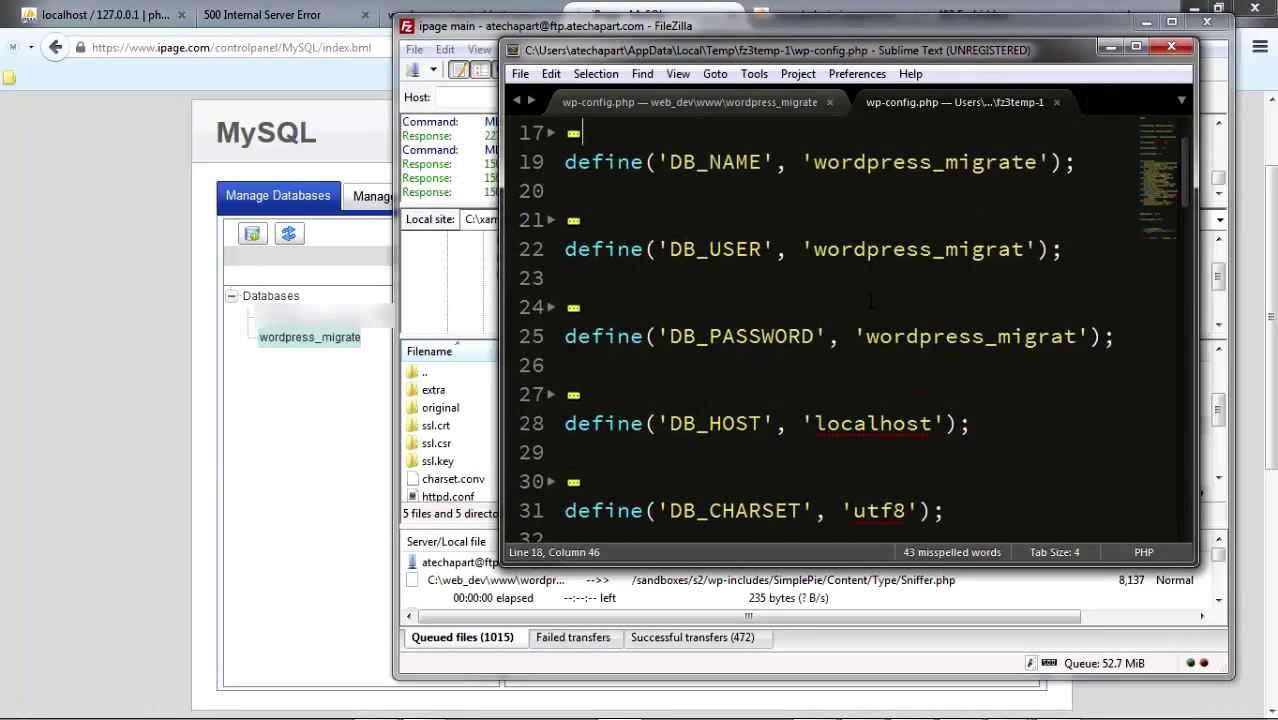
pyautogui.scroll(1, 870, 302)
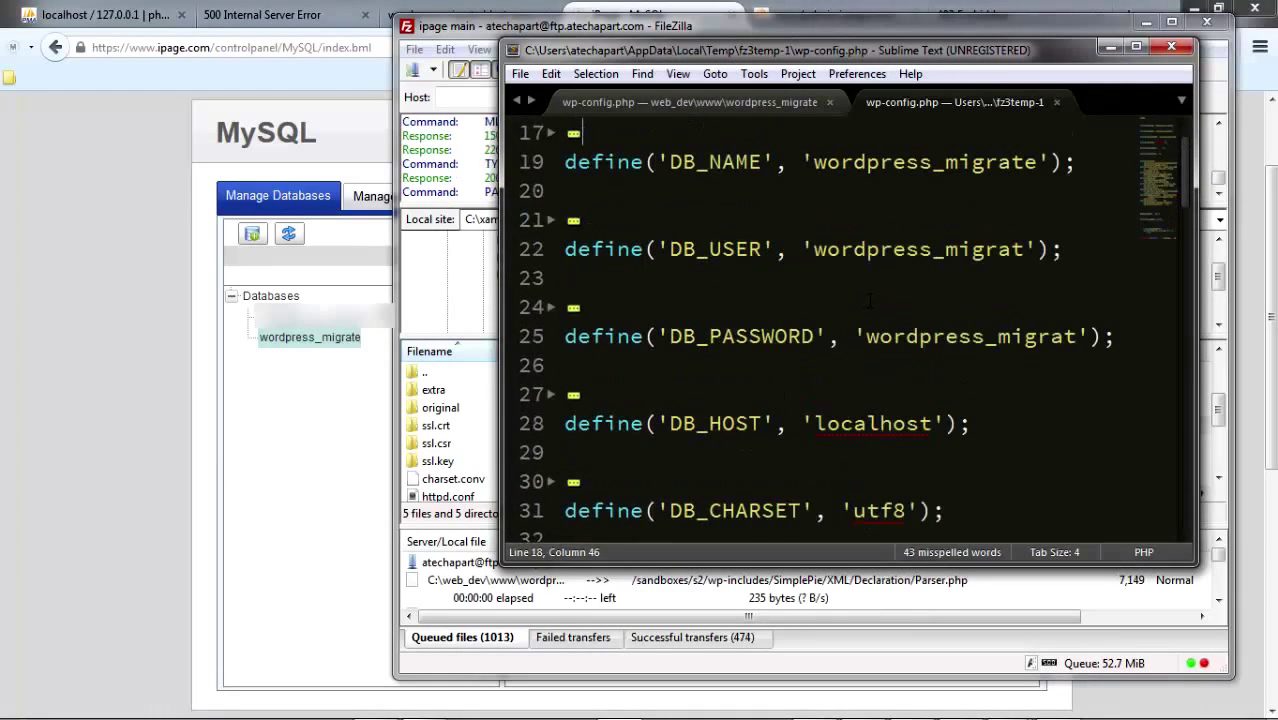
pyautogui.click(967, 224)
pyautogui.scroll(1, 967, 224)
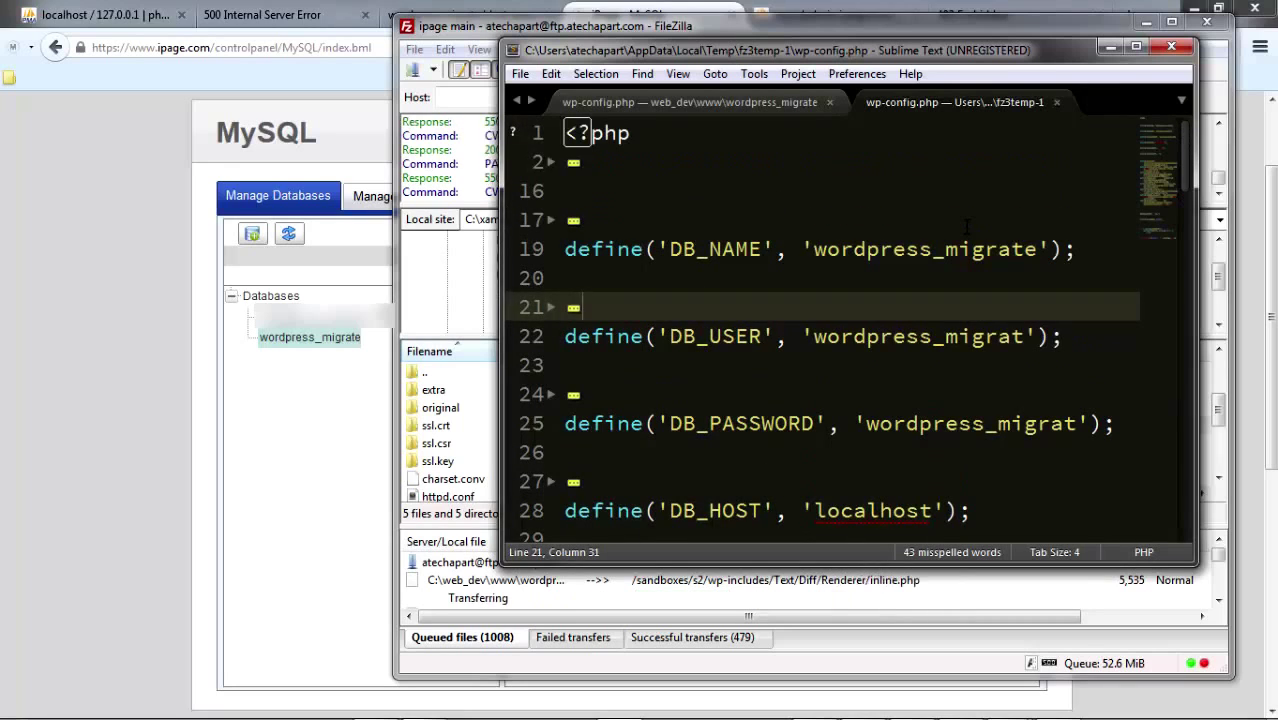
pyautogui.scroll(-2, 873, 337)
pyautogui.scroll(-1, 873, 337)
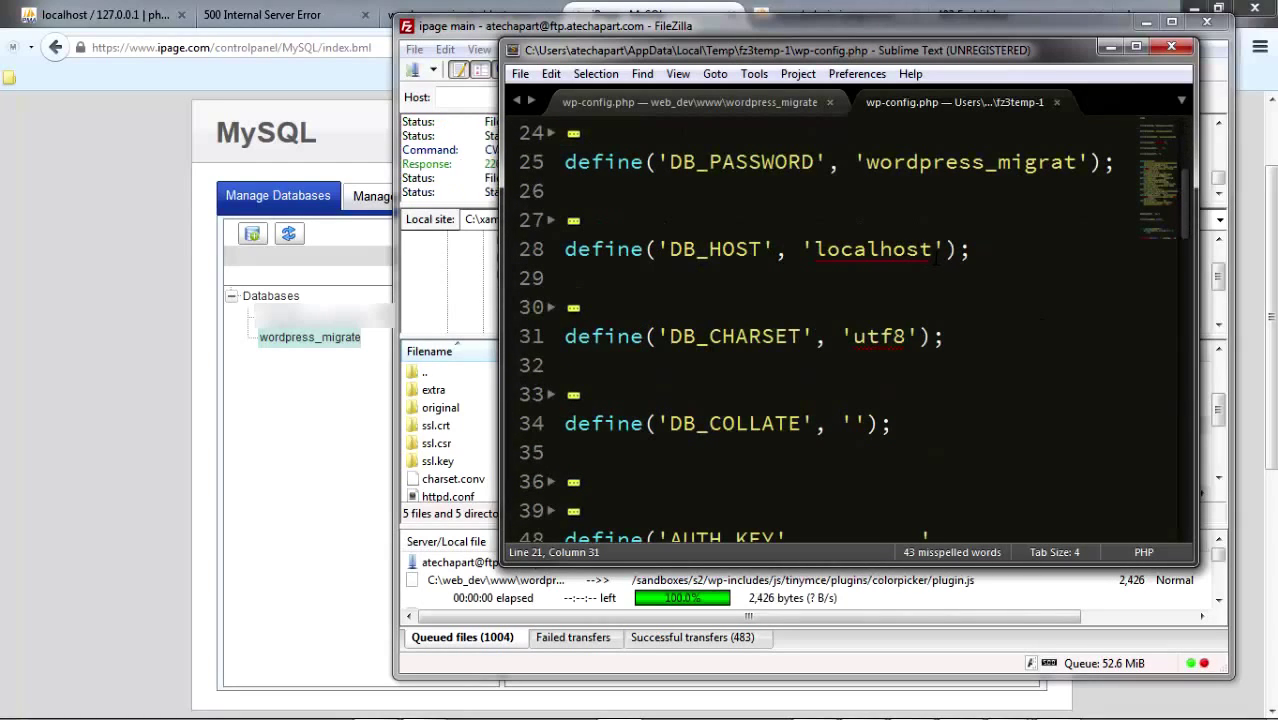
pyautogui.moveTo(932, 249); pyautogui.dragTo(813, 249)
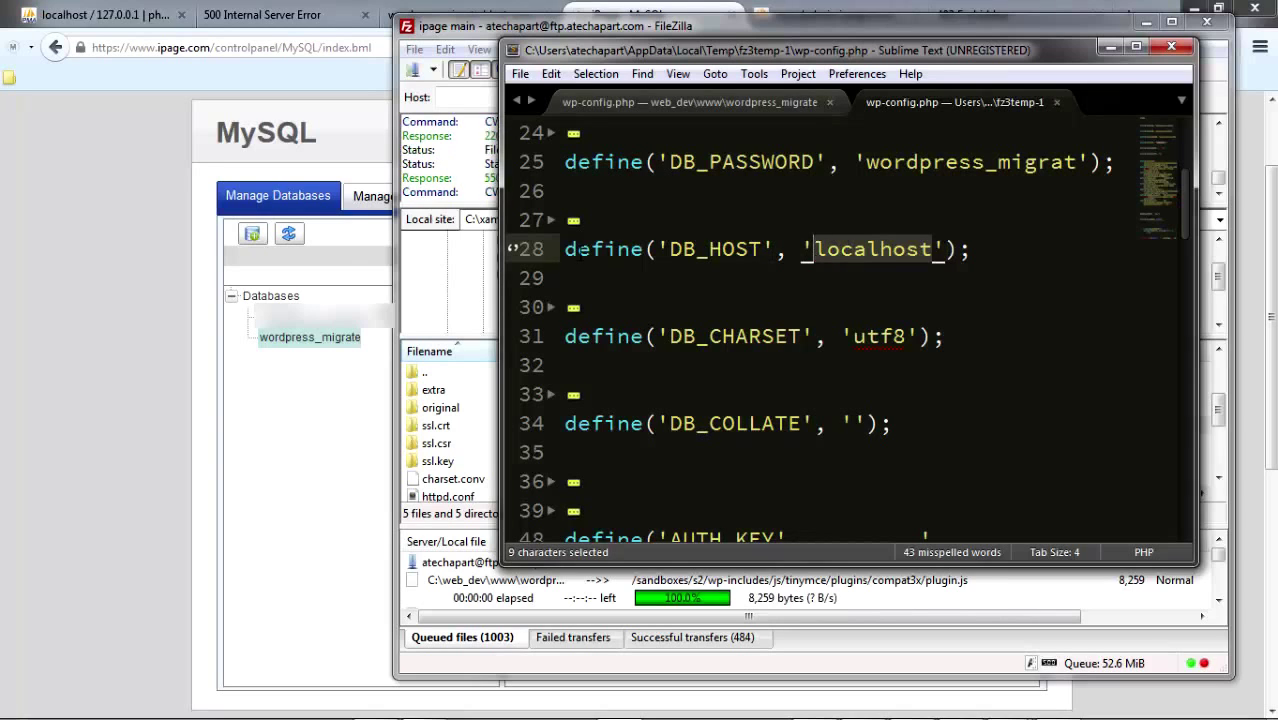
pyautogui.click(928, 255)
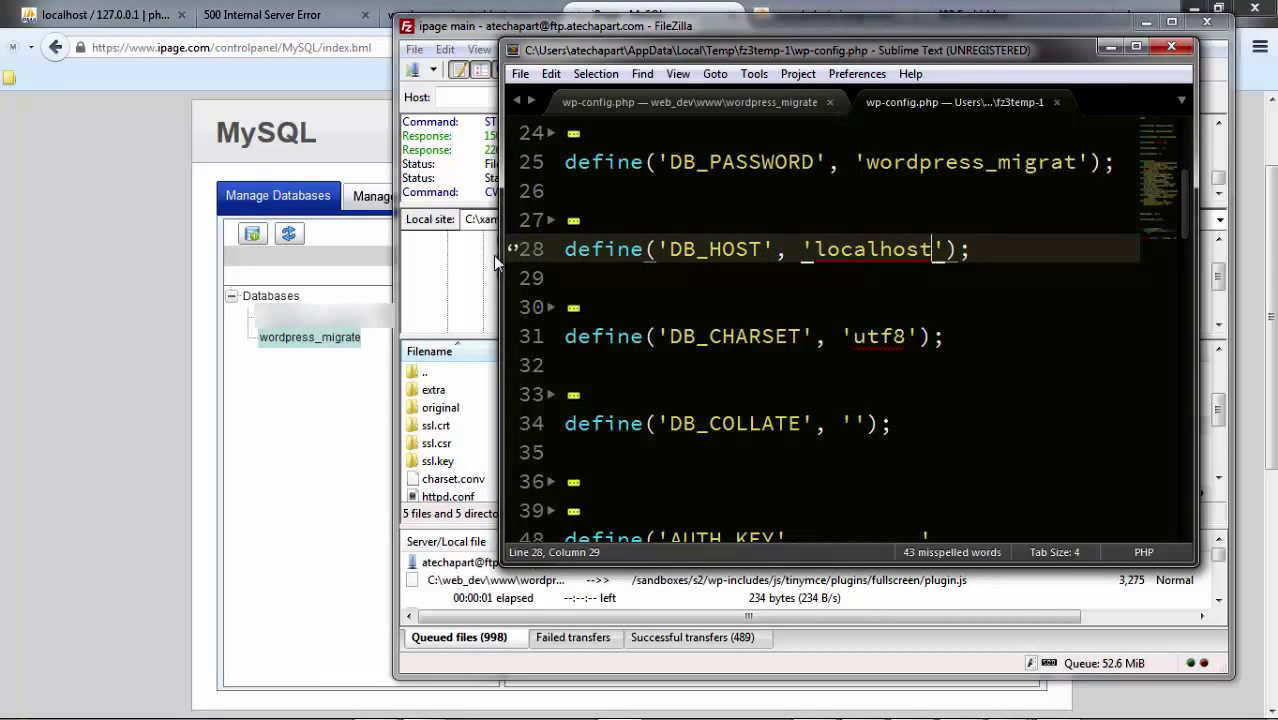
pyautogui.click(103, 338)
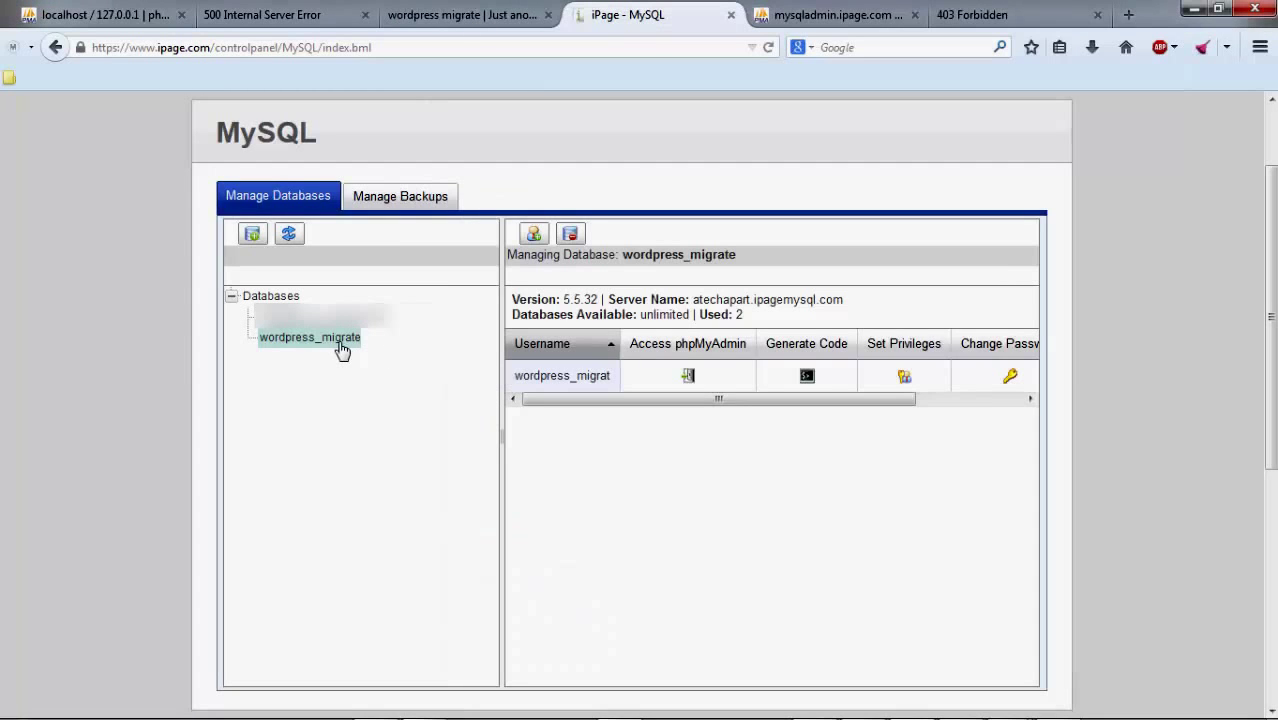
# Step: Show wordpress_migrate's connection details and copy the server name atechapart.ipagemysql.com
pyautogui.click(806, 377)
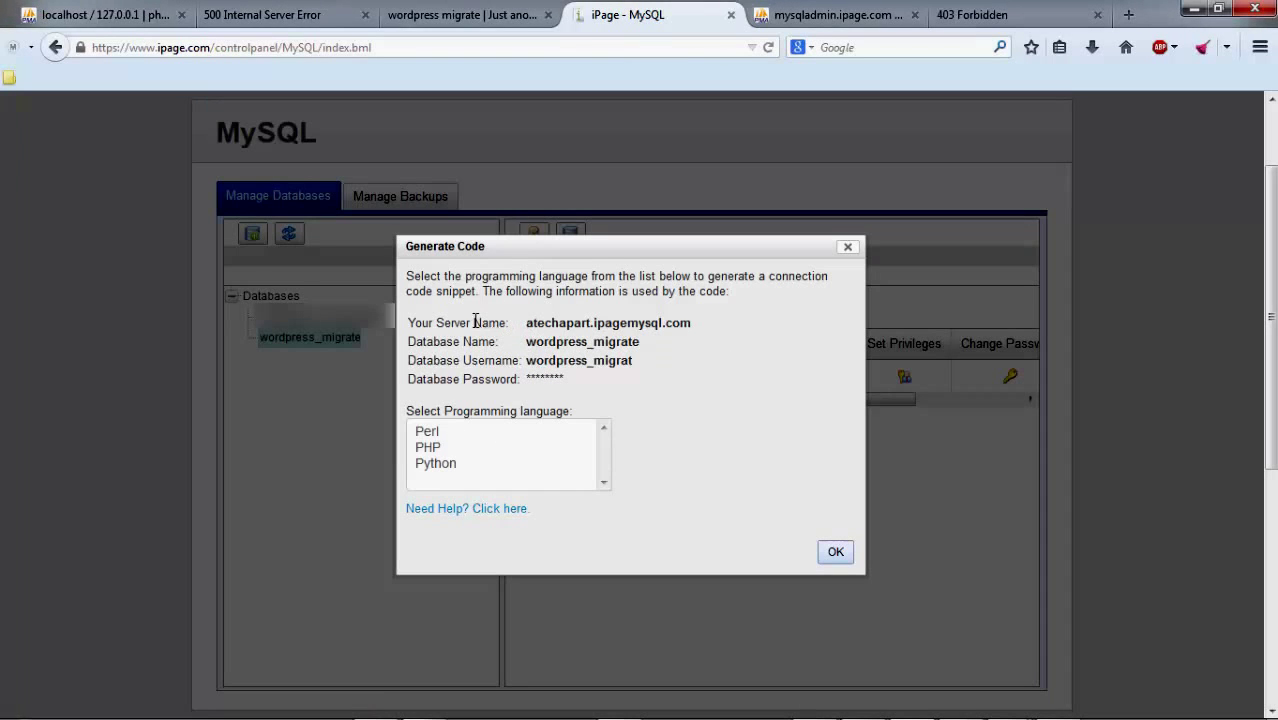
pyautogui.moveTo(691, 323); pyautogui.dragTo(529, 327)
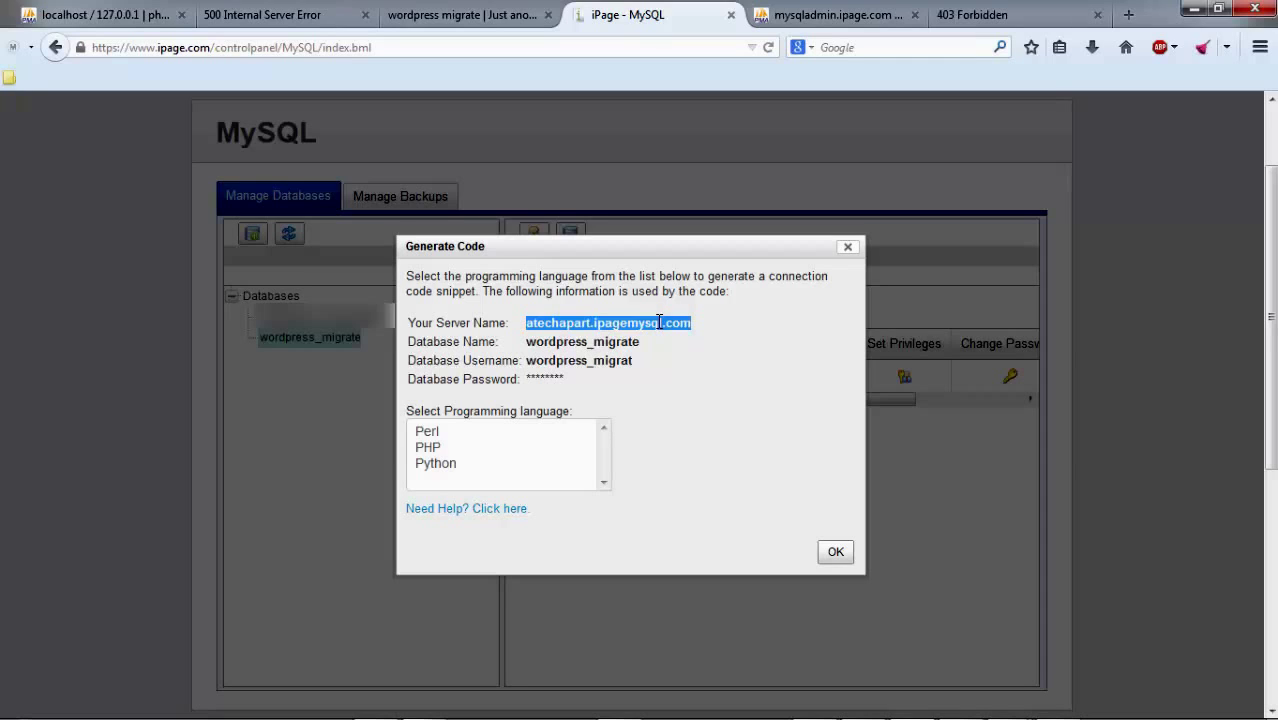
pyautogui.moveTo(705, 328); pyautogui.dragTo(500, 322)
pyautogui.hotkey('ctrl', 'c')
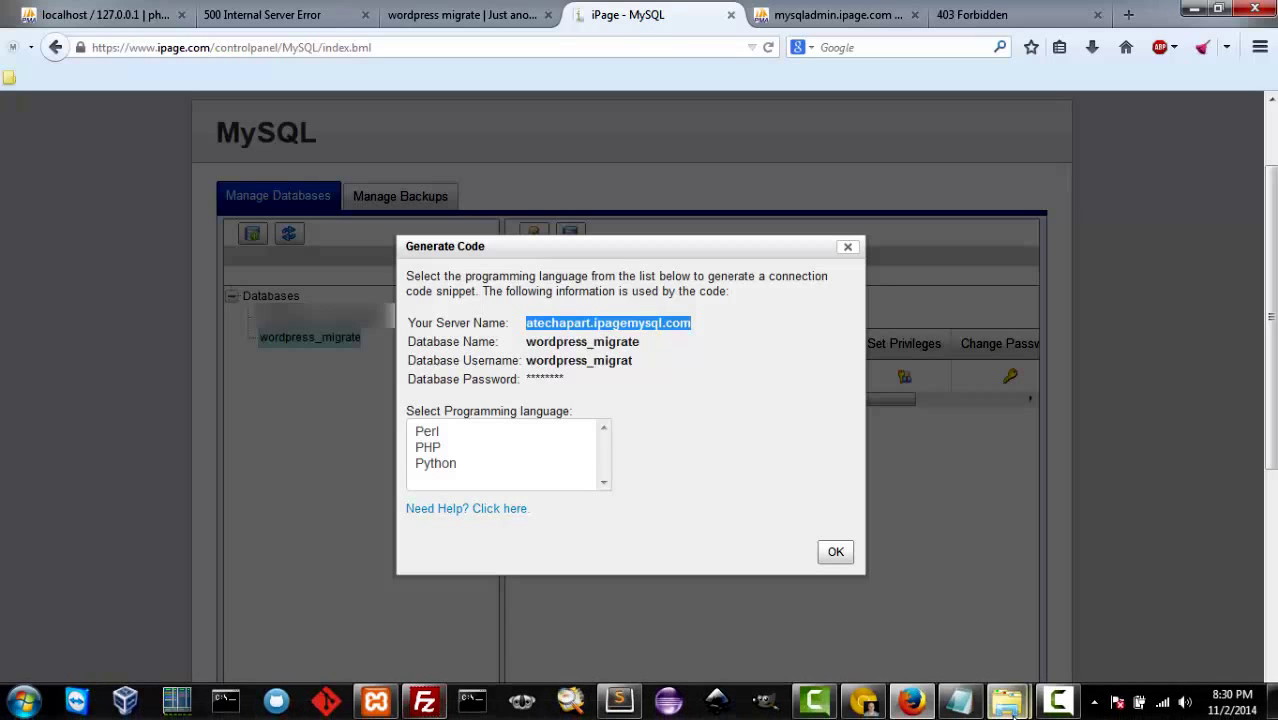
pyautogui.click(619, 700)
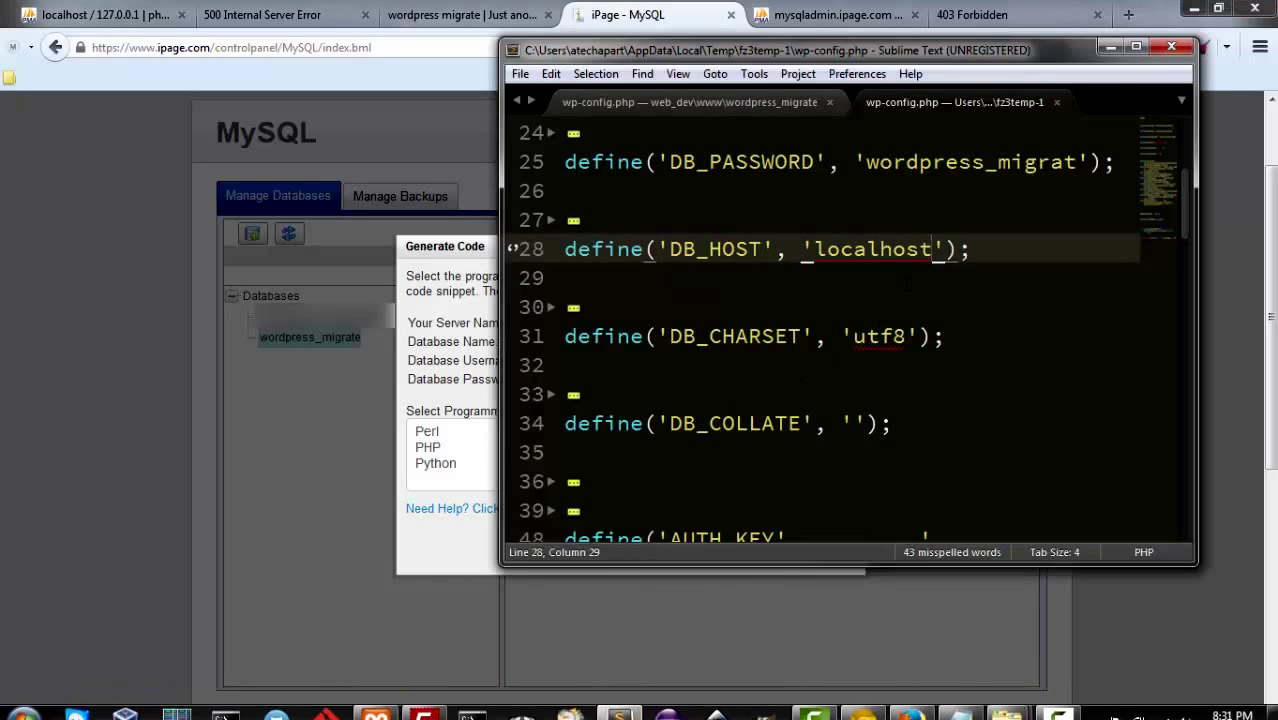
# Step: Replace DB_HOST 'localhost' with 'atechapart.ipagemysql.com' on line 28 and save wp-config.php
pyautogui.moveTo(933, 249); pyautogui.dragTo(813, 254)
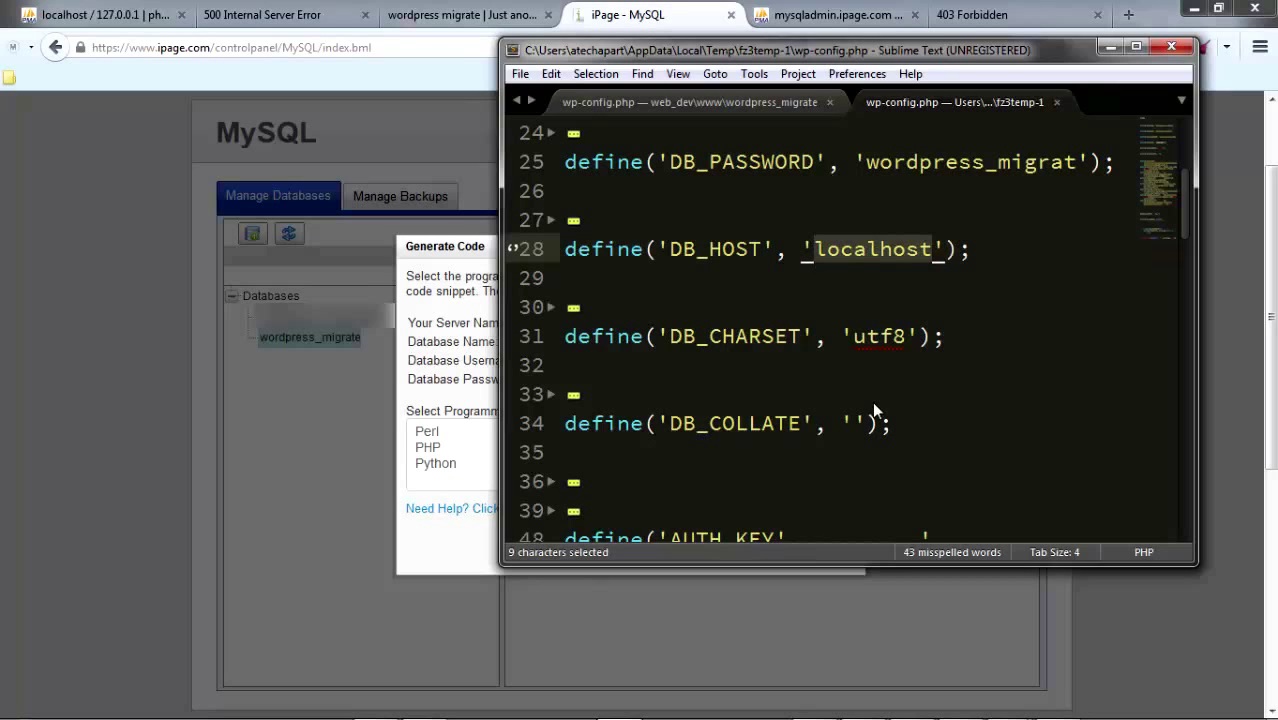
pyautogui.hotkey('ctrl', 'v')
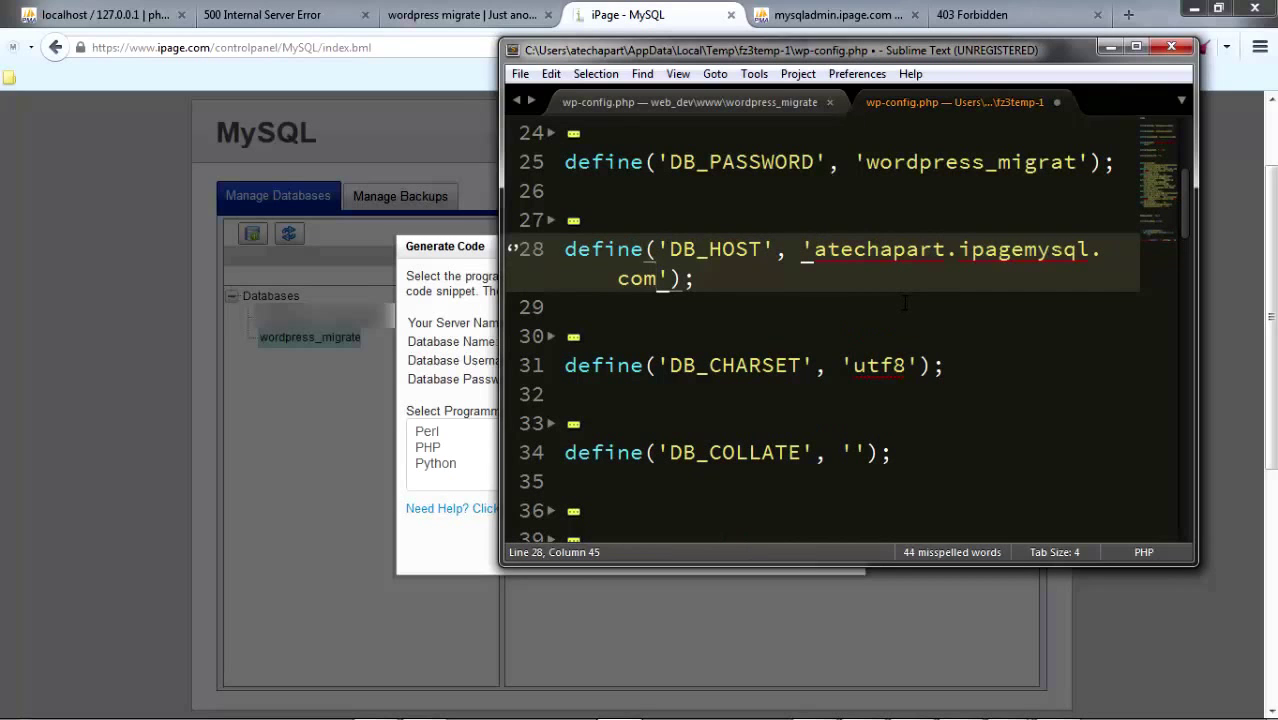
pyautogui.click(522, 74)
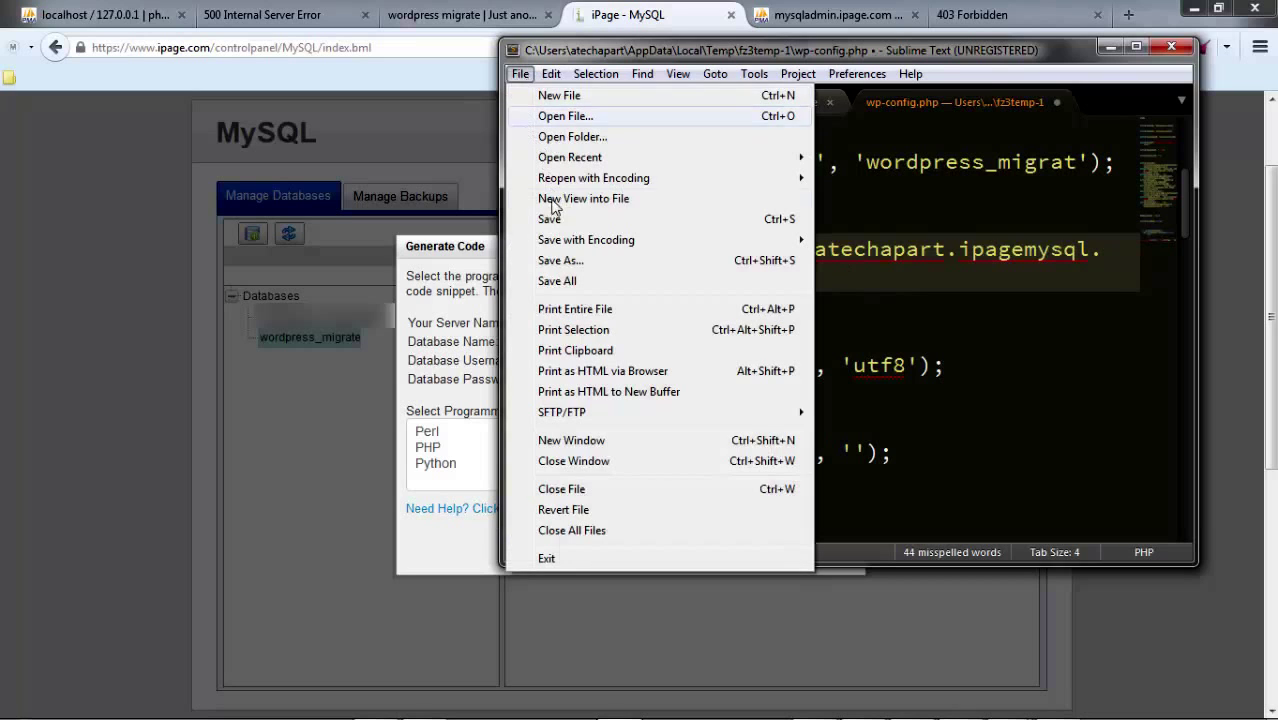
pyautogui.click(561, 228)
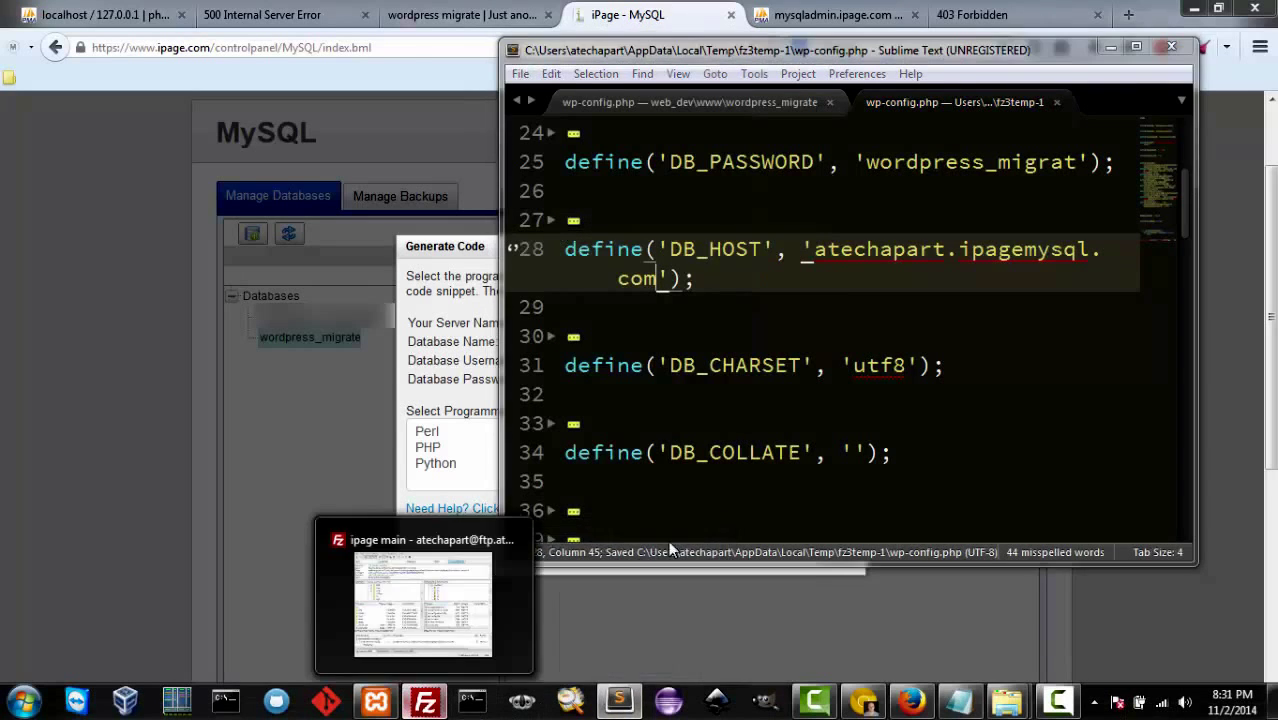
pyautogui.click(425, 705)
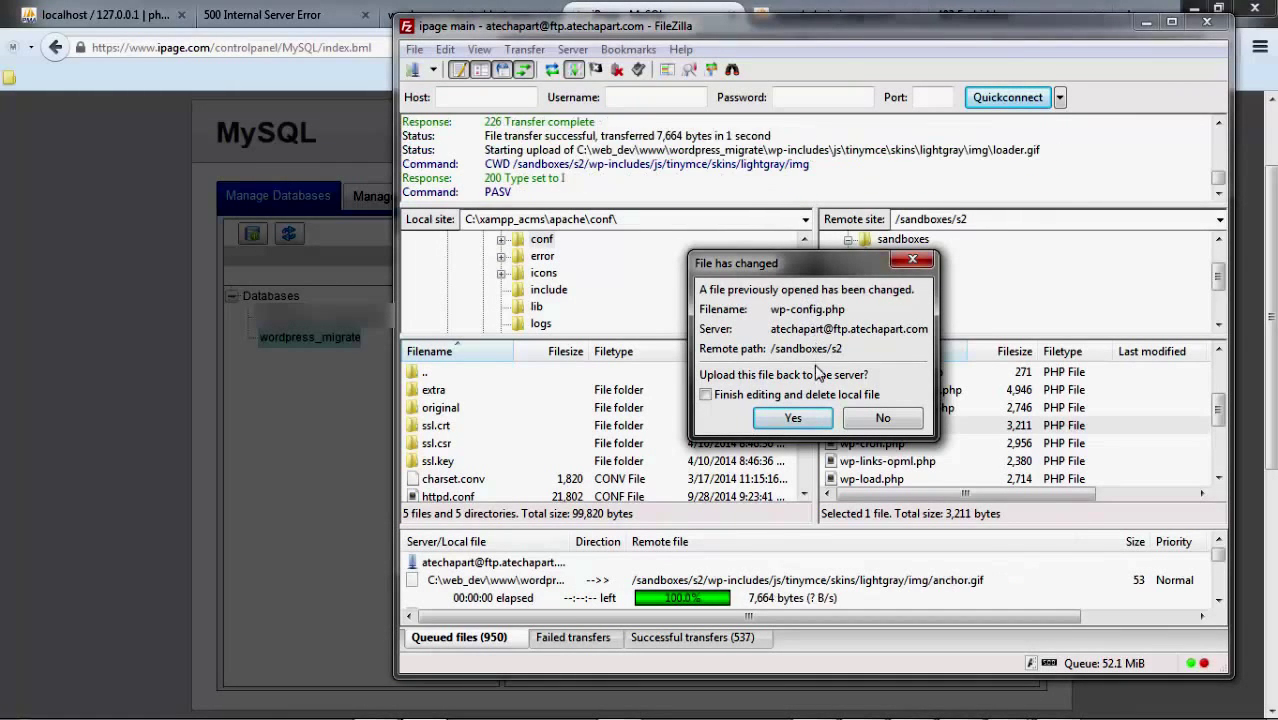
# Step: Confirm uploading the changed wp-config.php to /sandboxes/s2, then return to Firefox
pyautogui.click(795, 417)
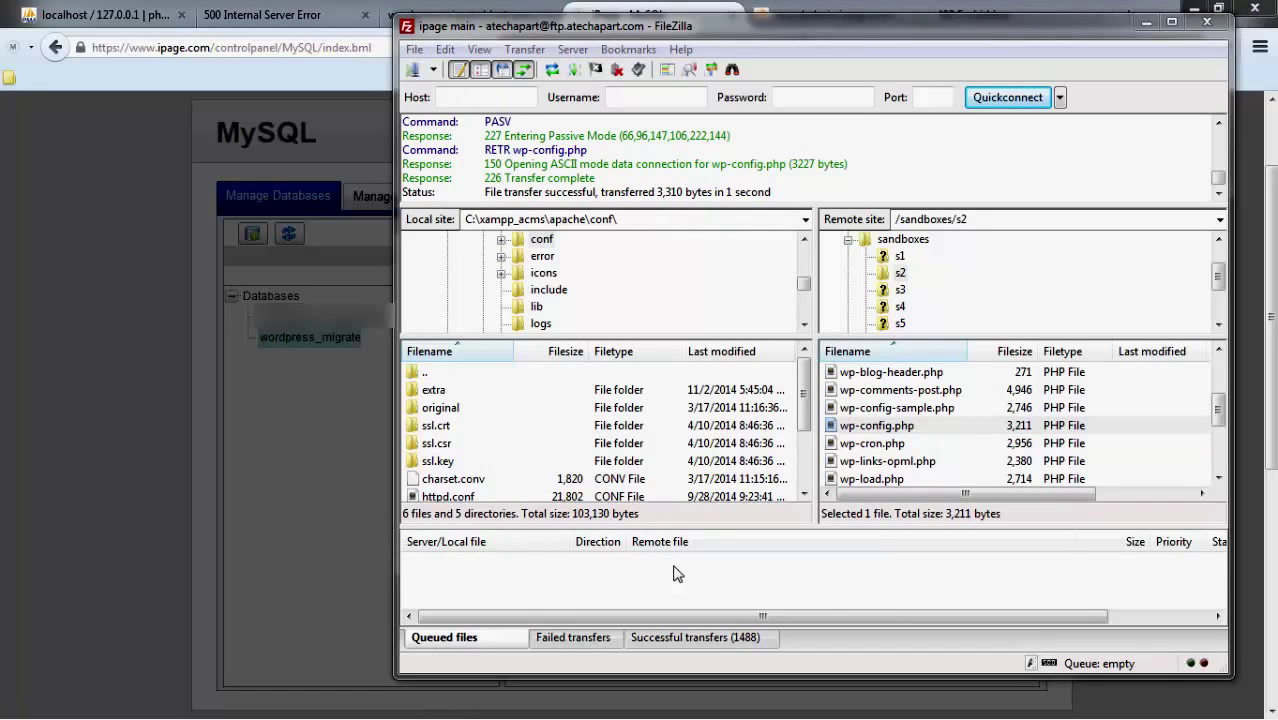
pyautogui.click(686, 8)
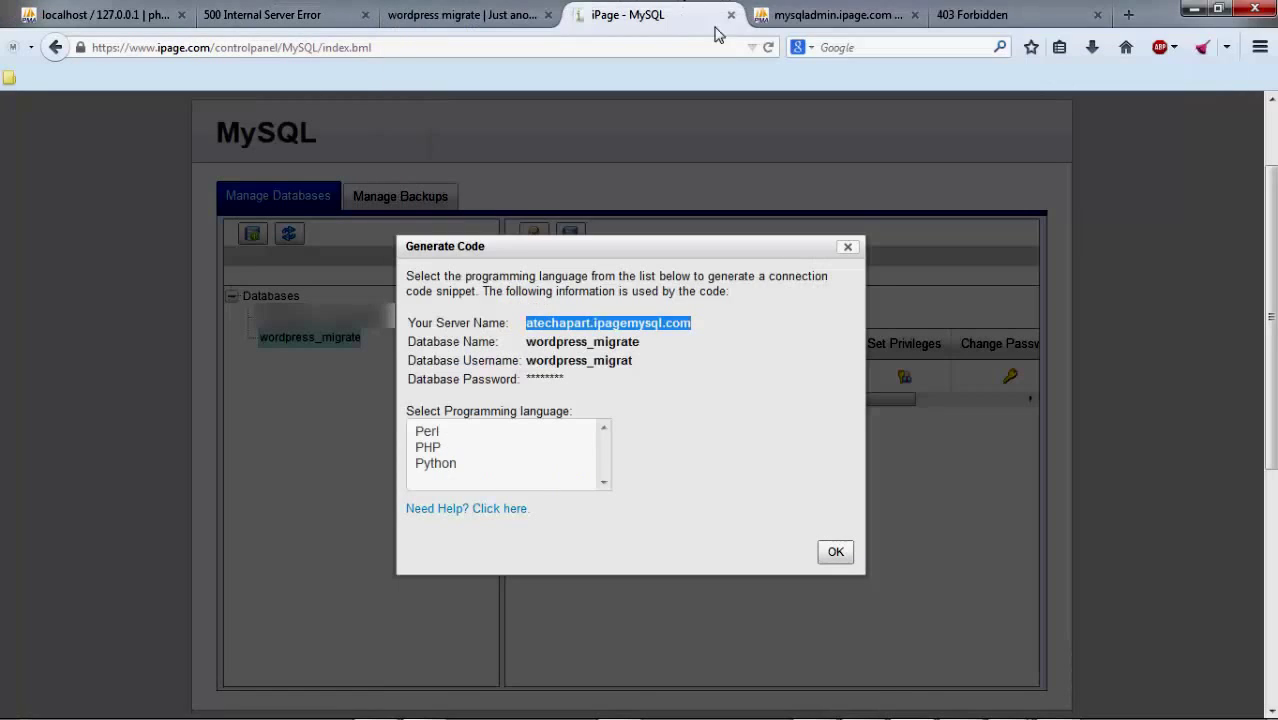
# Step: Check the live site's database error, dismiss the Generate Code connection details, and go to Control Panel home
pyautogui.click(946, 14)
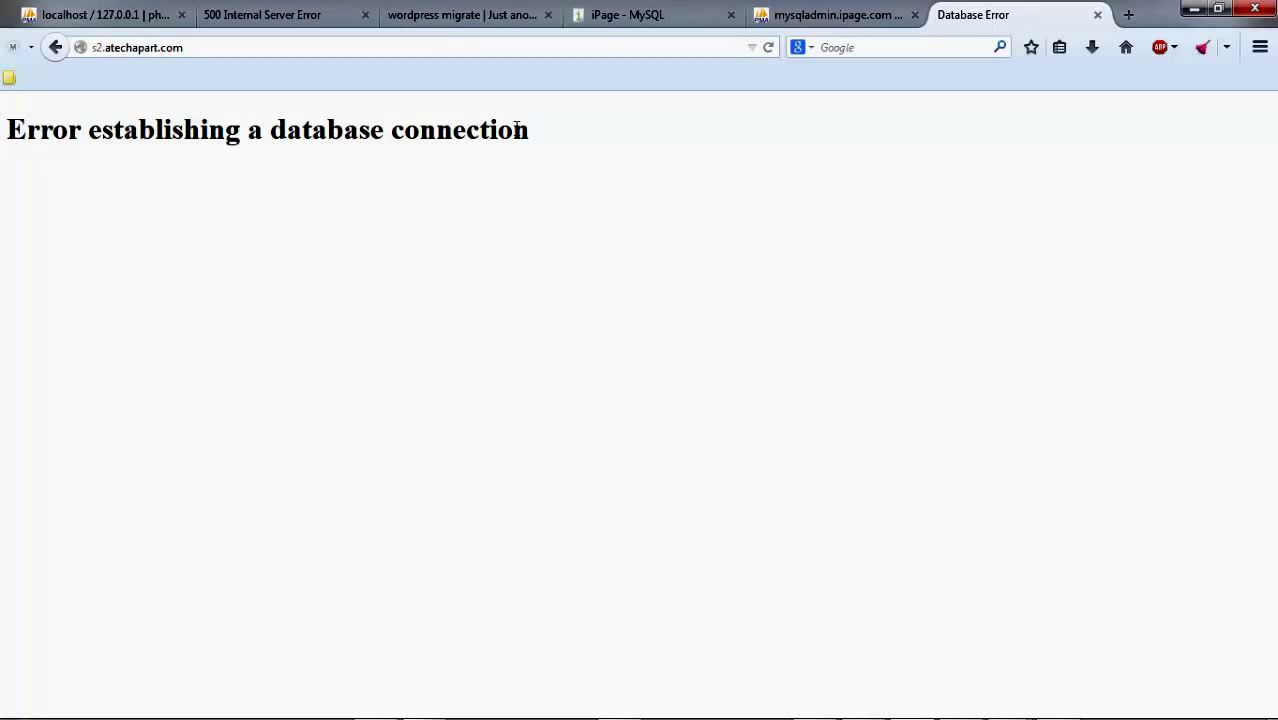
pyautogui.hotkey('ctrl', 'pageup')
pyautogui.hotkey('ctrl', 'pageup')
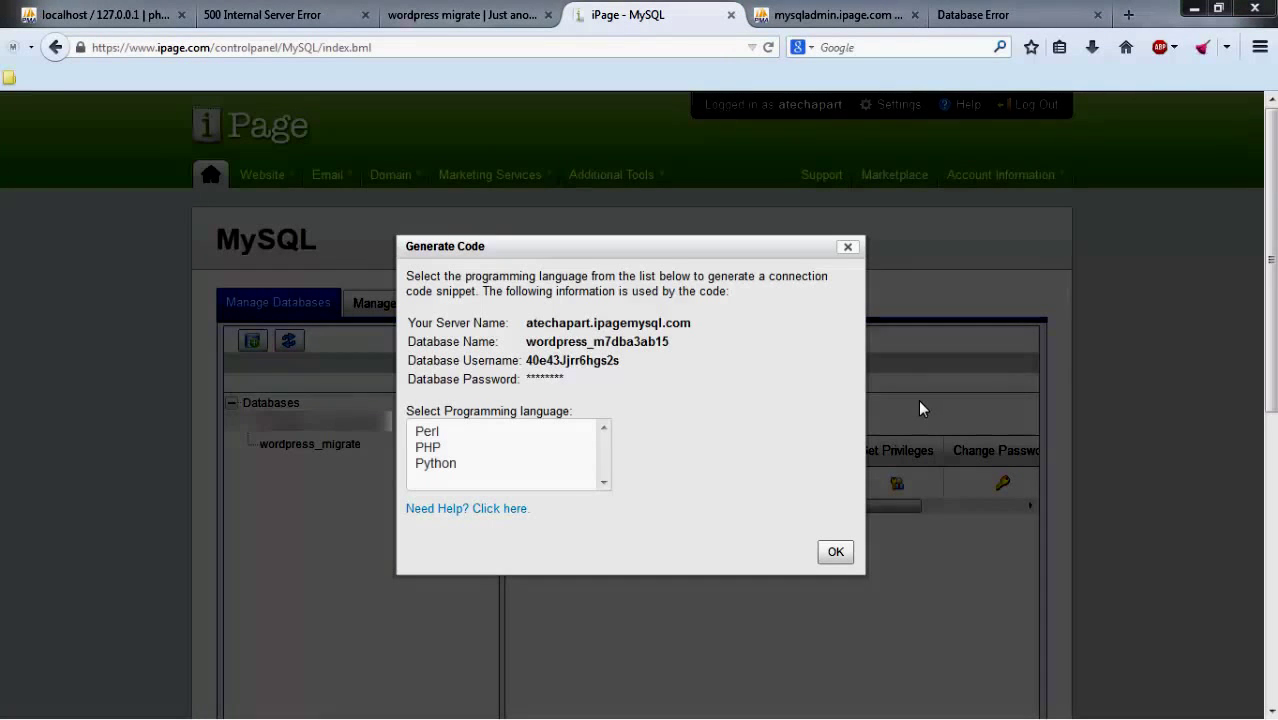
pyautogui.click(1008, 14)
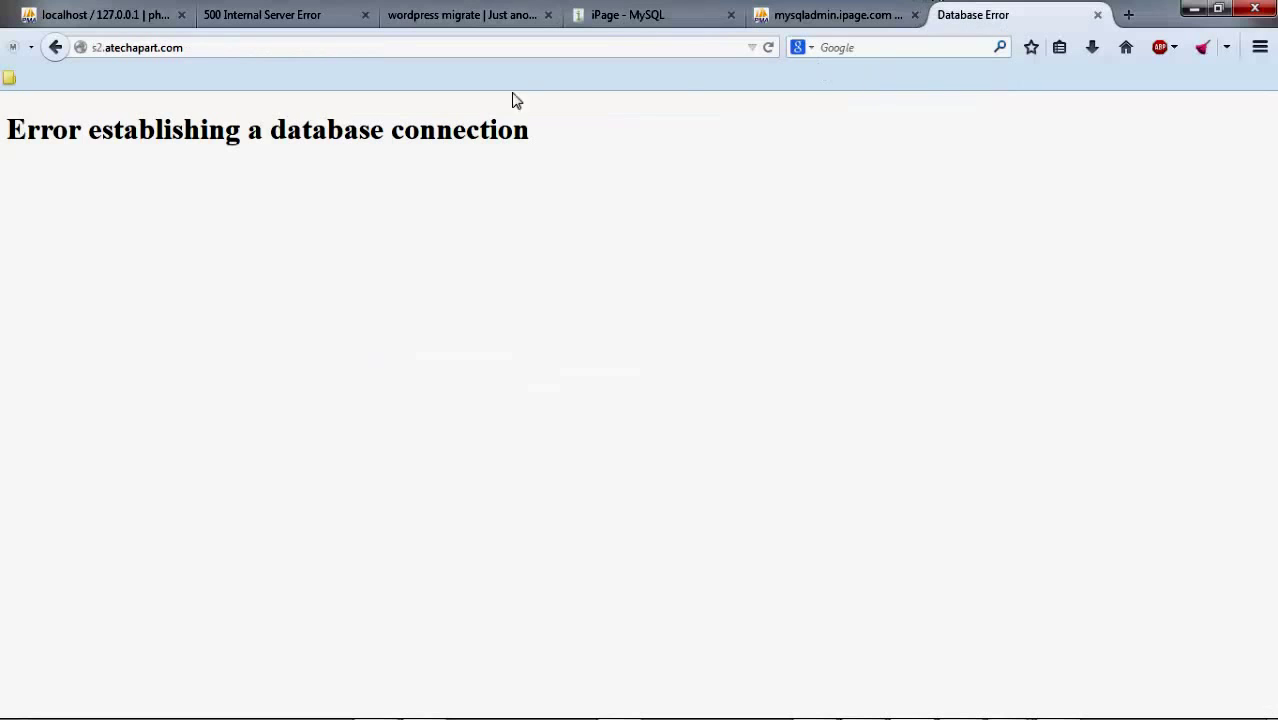
pyautogui.click(700, 12)
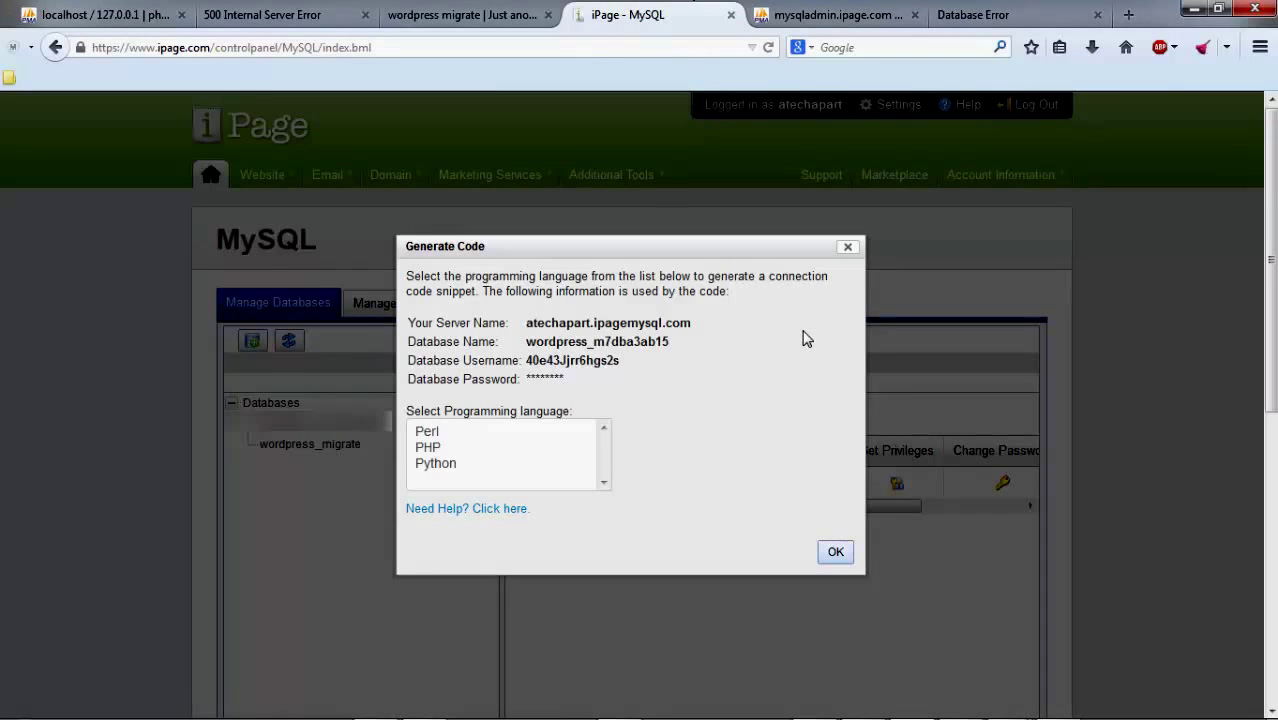
pyautogui.click(836, 554)
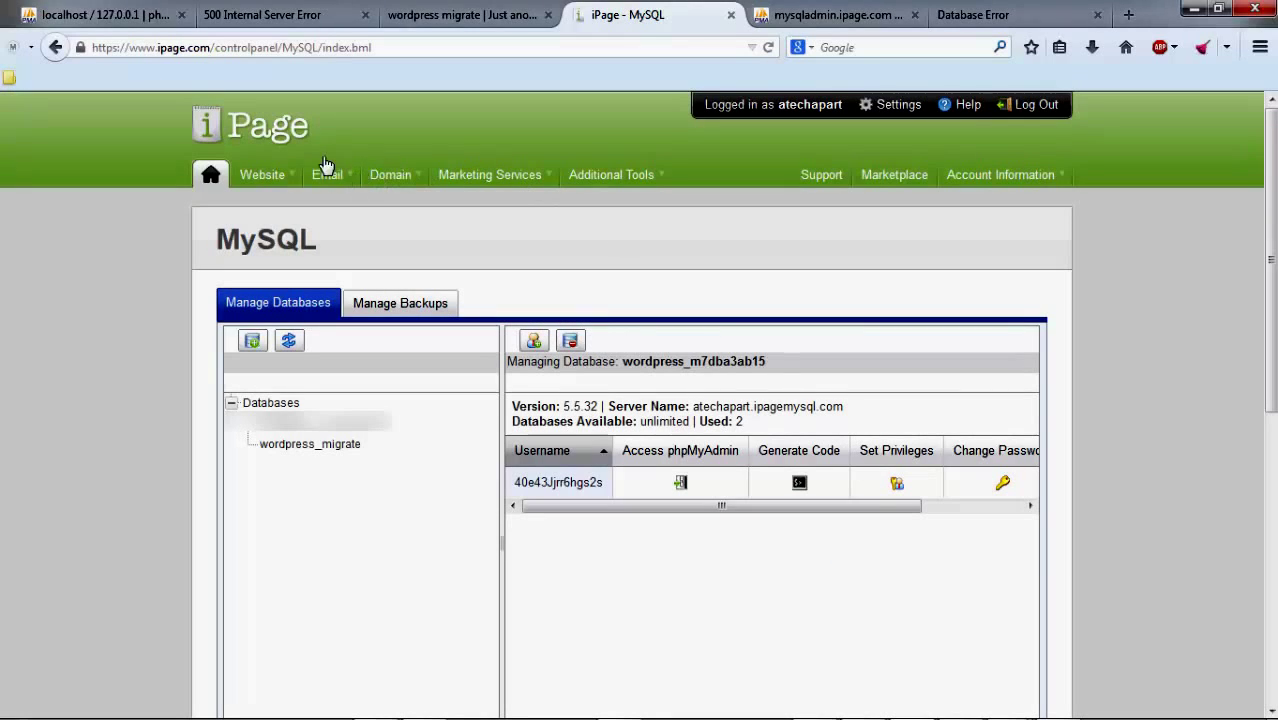
pyautogui.click(305, 135)
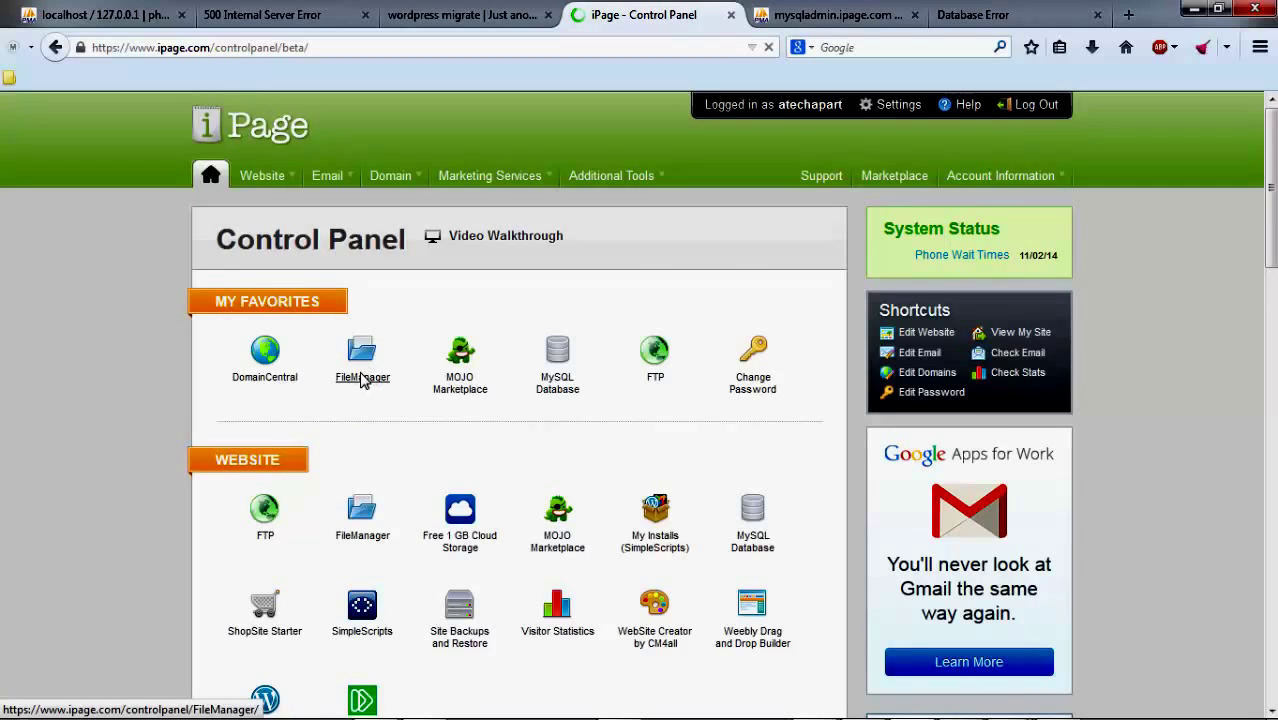
# Step: Open /sandboxes/s2/wp-config.php for editing in iPage FileManager
pyautogui.scroll(-2, 362, 378)
pyautogui.click(368, 285)
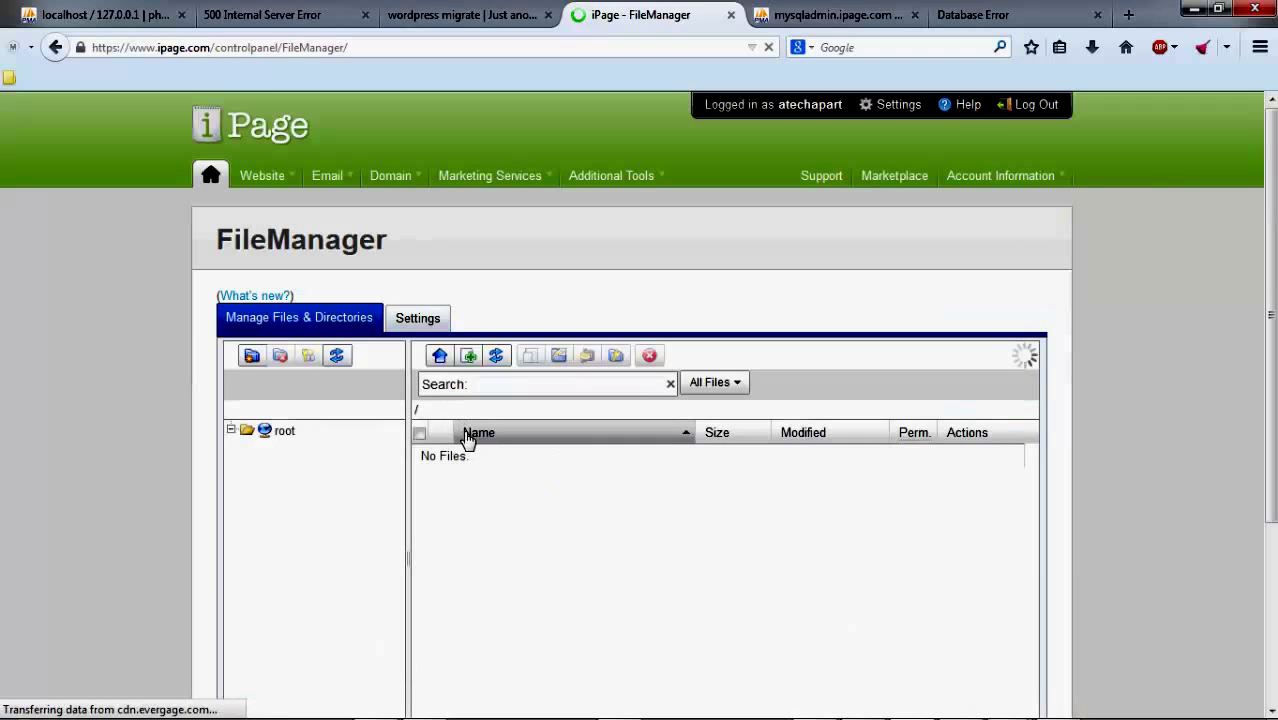
pyautogui.scroll(-2, 455, 480)
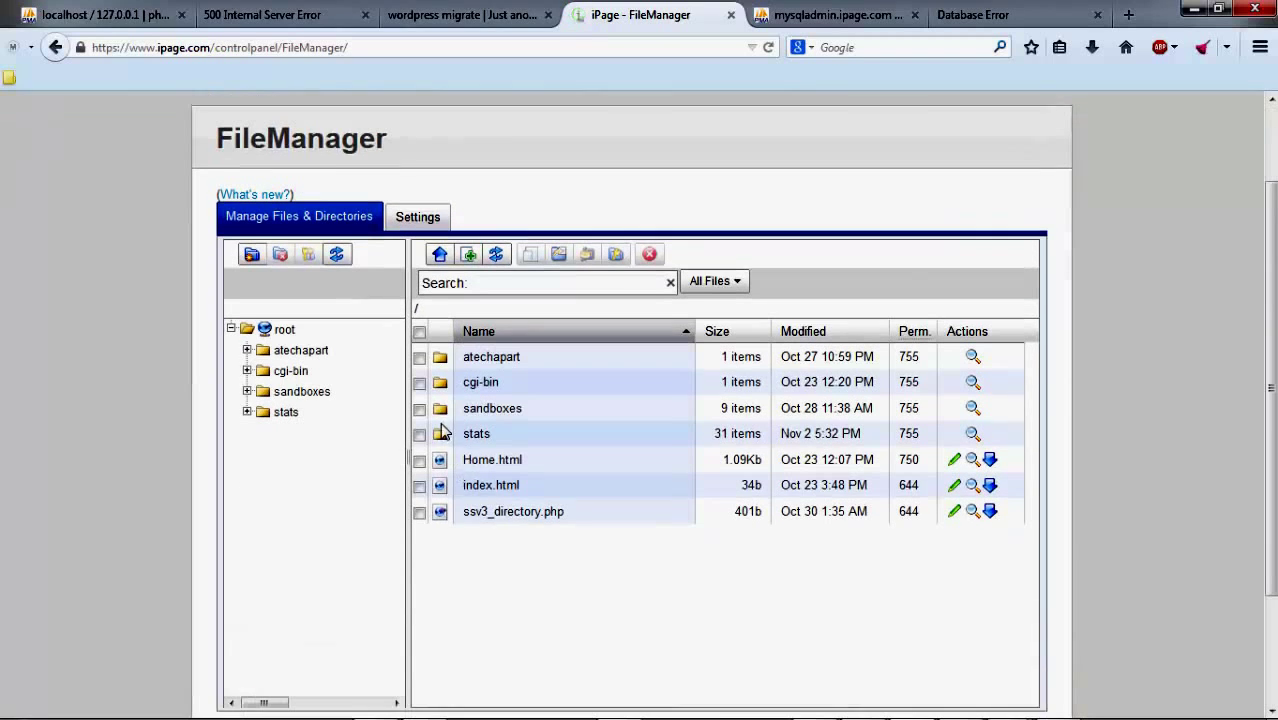
pyautogui.click(441, 404)
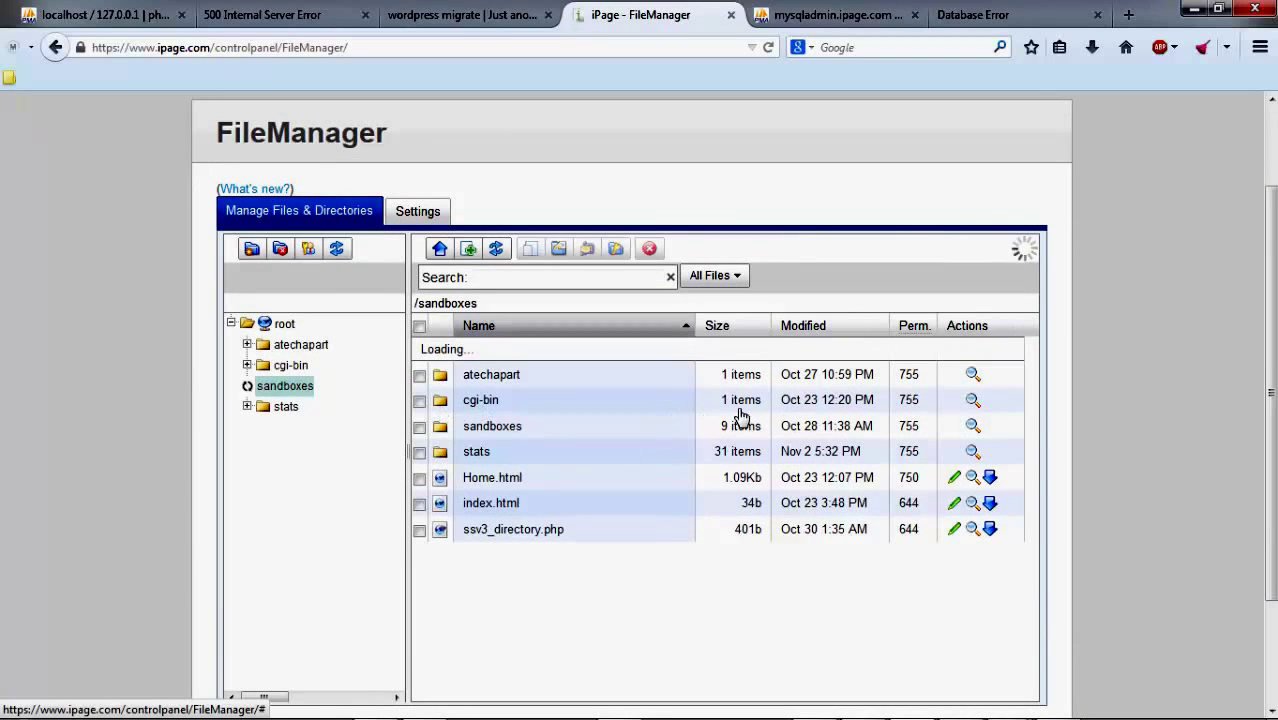
pyautogui.click(441, 377)
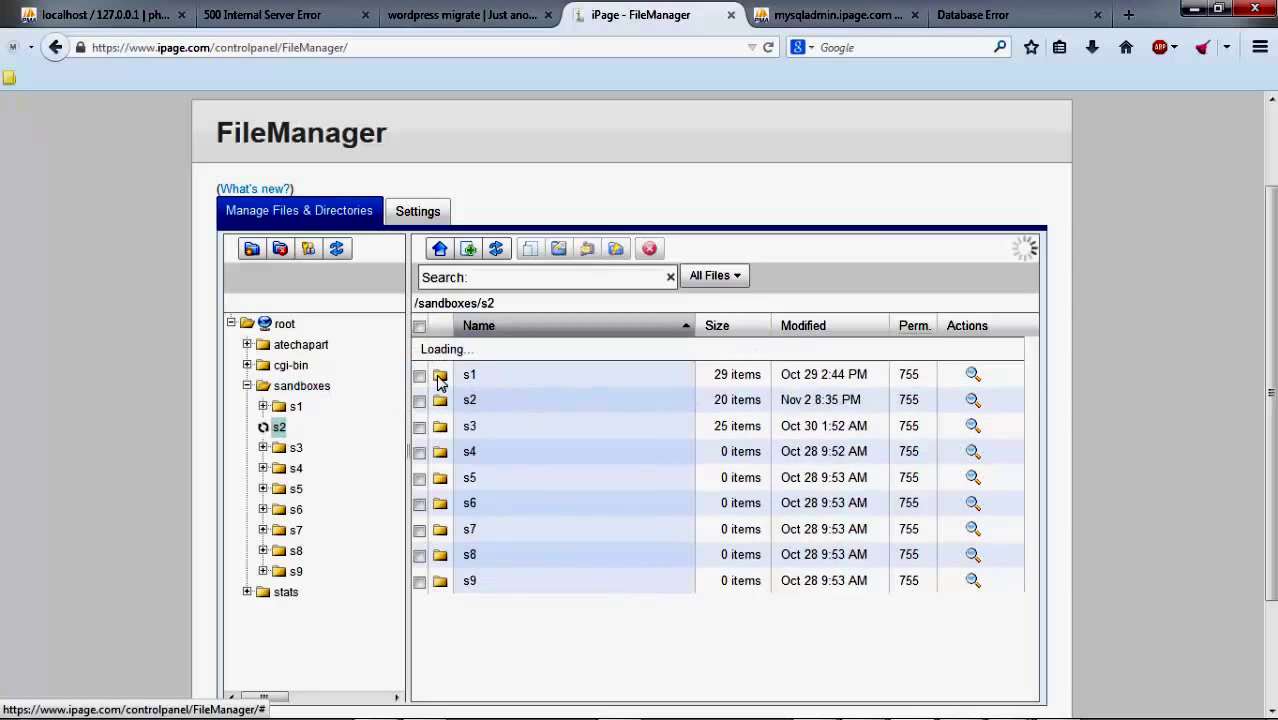
pyautogui.scroll(-2, 500, 478)
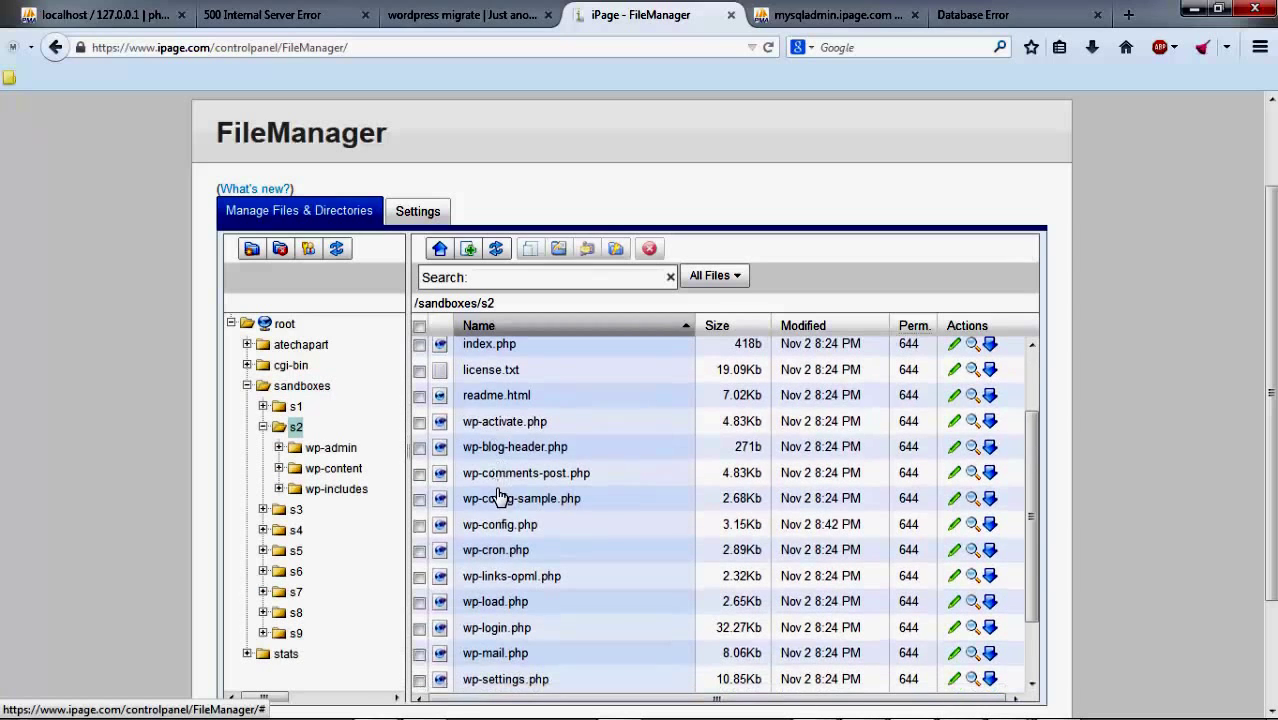
pyautogui.click(492, 532)
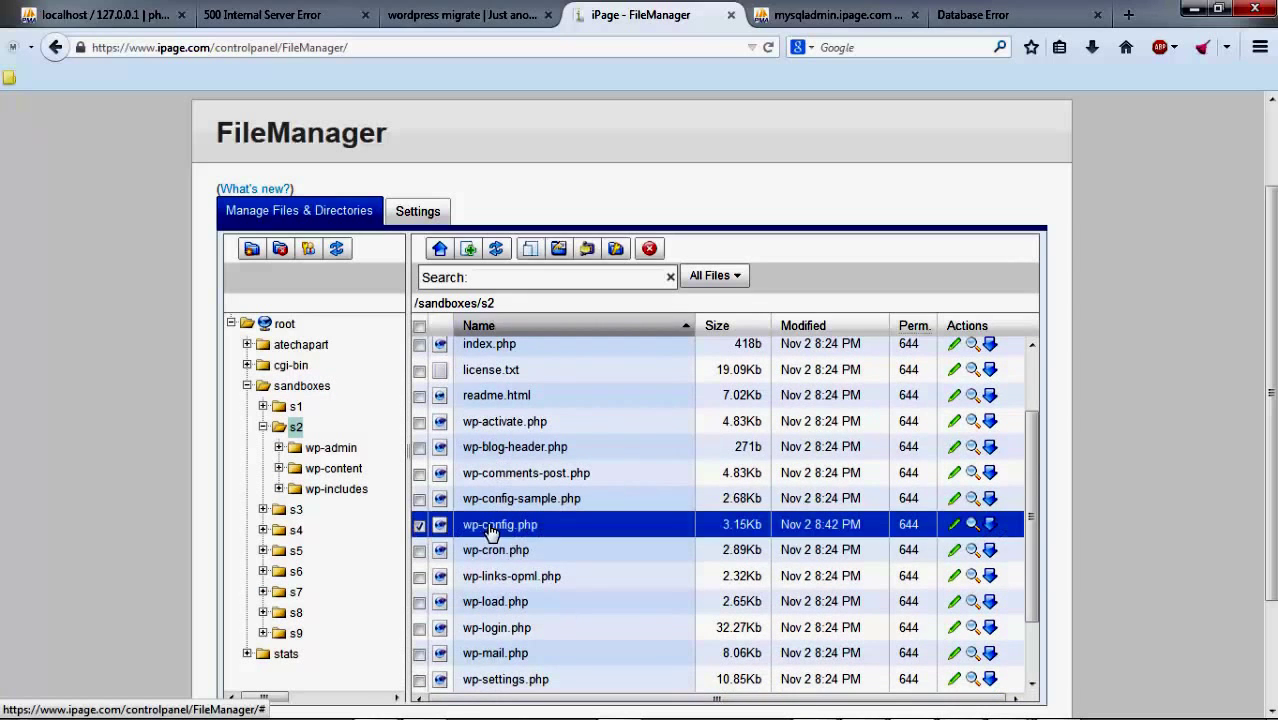
pyautogui.click(955, 525)
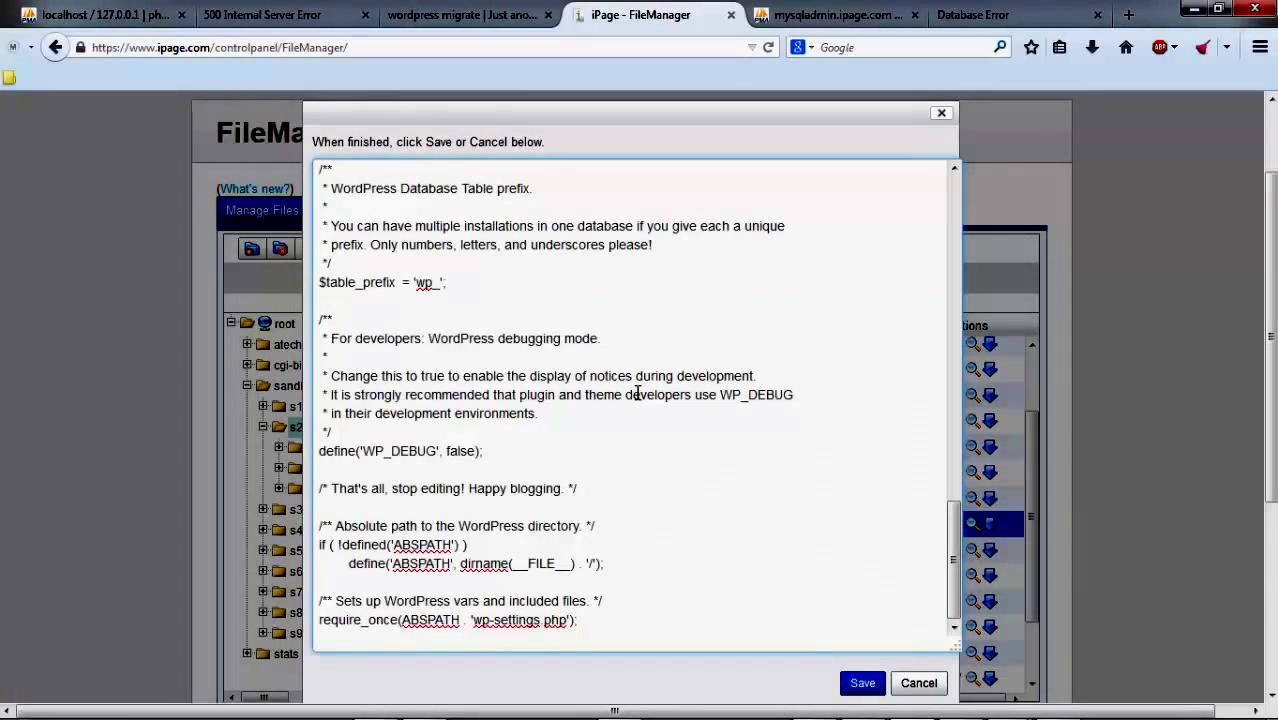
# Step: Append the missing 'e' to the DB_PASSWORD value and save wp-config.php
pyautogui.scroll(8, 636, 394)
pyautogui.scroll(6, 636, 394)
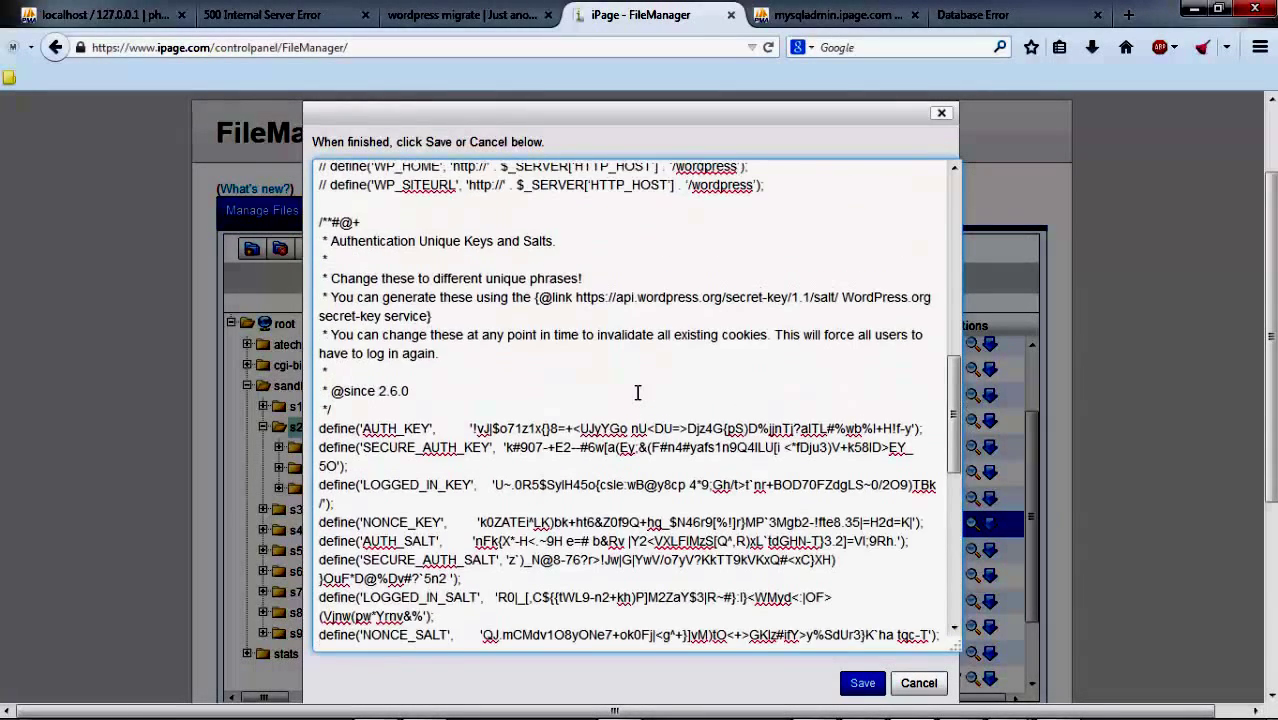
pyautogui.scroll(1, 614, 371)
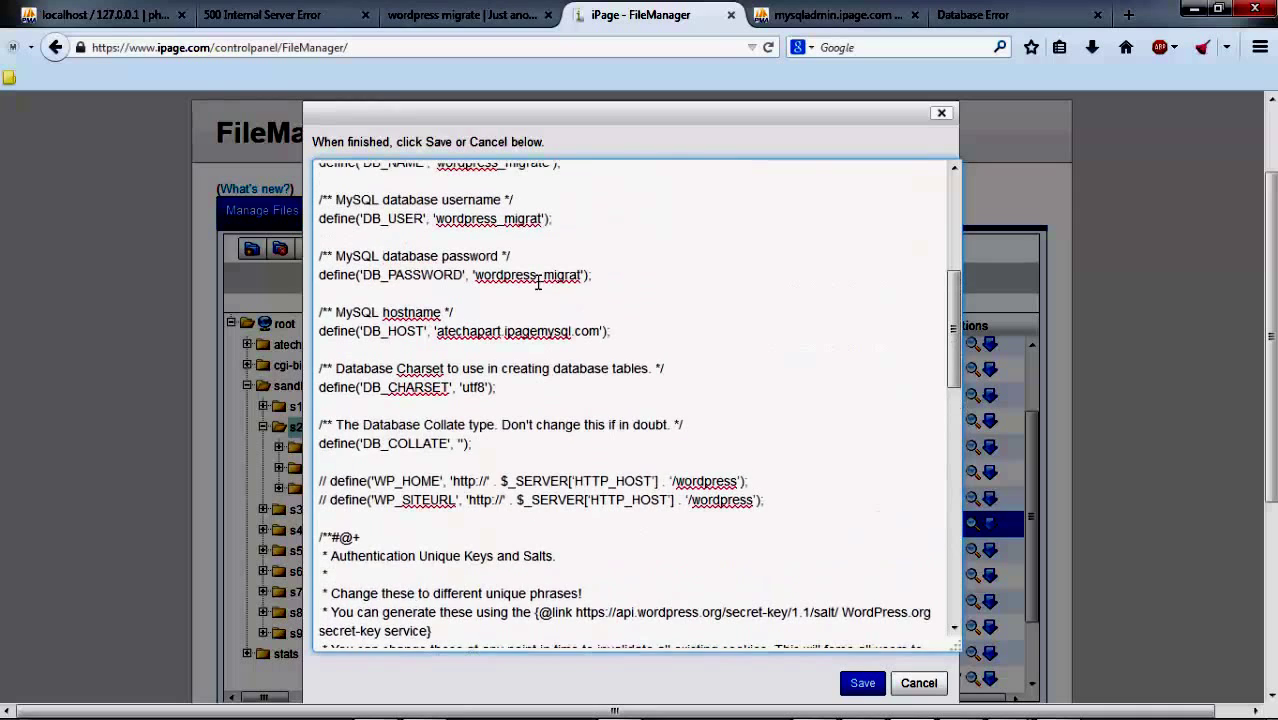
pyautogui.doubleClick(525, 274)
pyautogui.click(543, 274)
pyautogui.write('e')
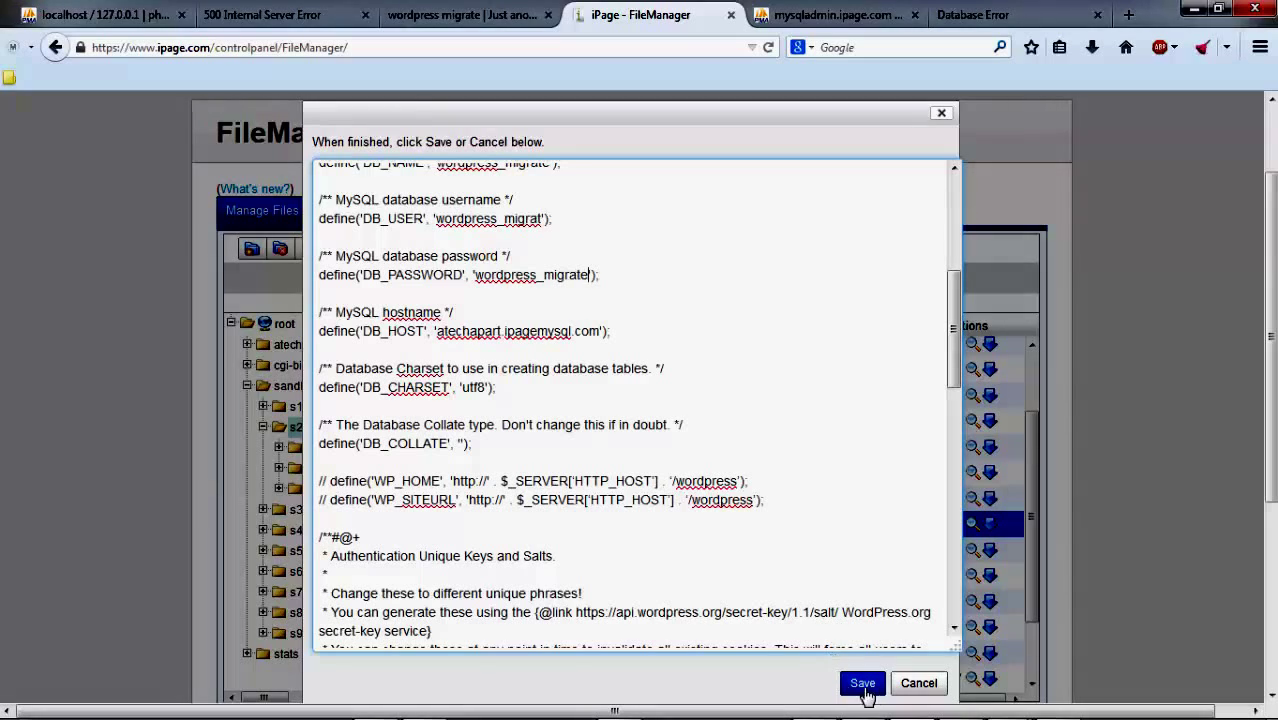
pyautogui.click(866, 683)
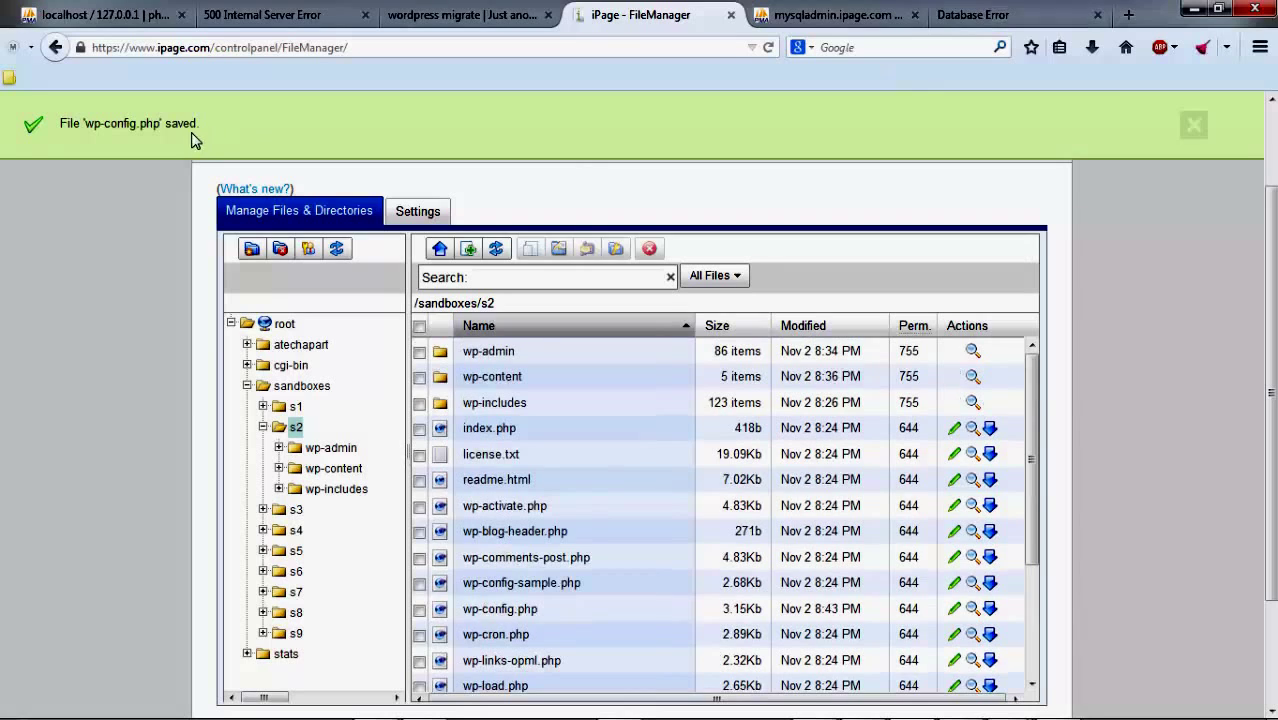
# Step: Reload s2.atechapart.com so its front page loads, then go to s2.atechapart.com/wp-admin
pyautogui.click(997, 20)
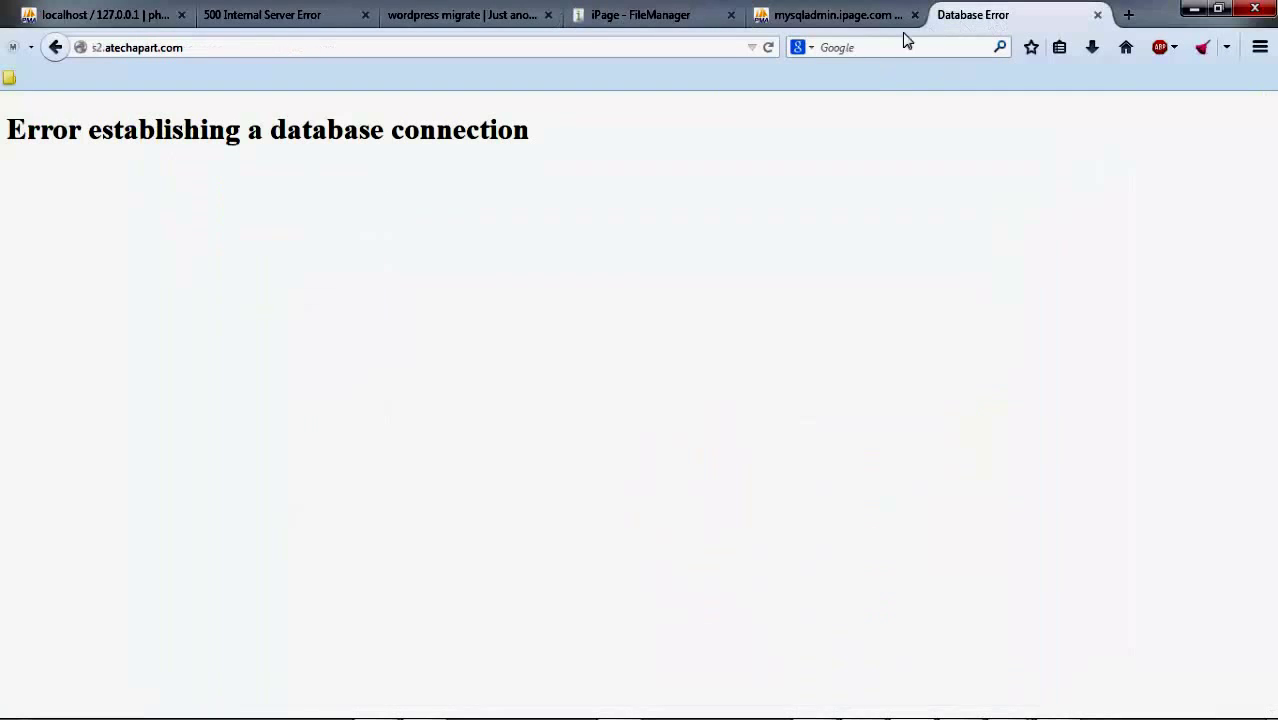
pyautogui.click(769, 47)
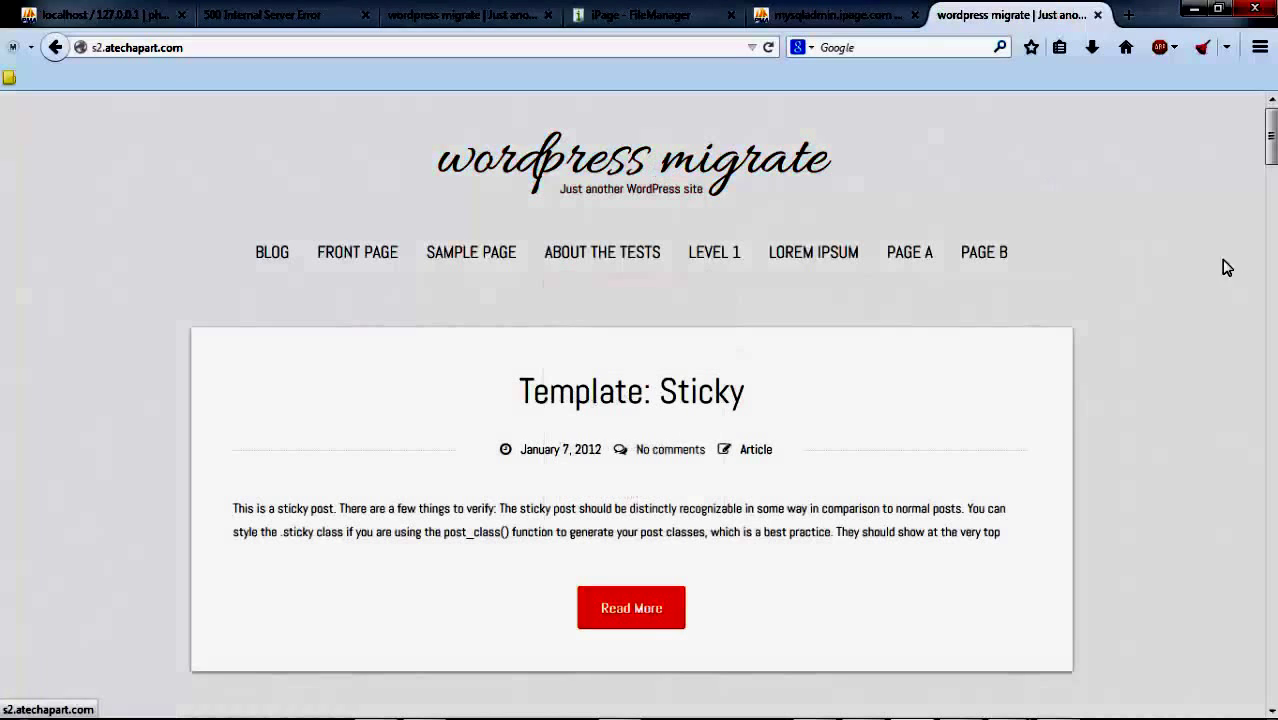
pyautogui.click(697, 47)
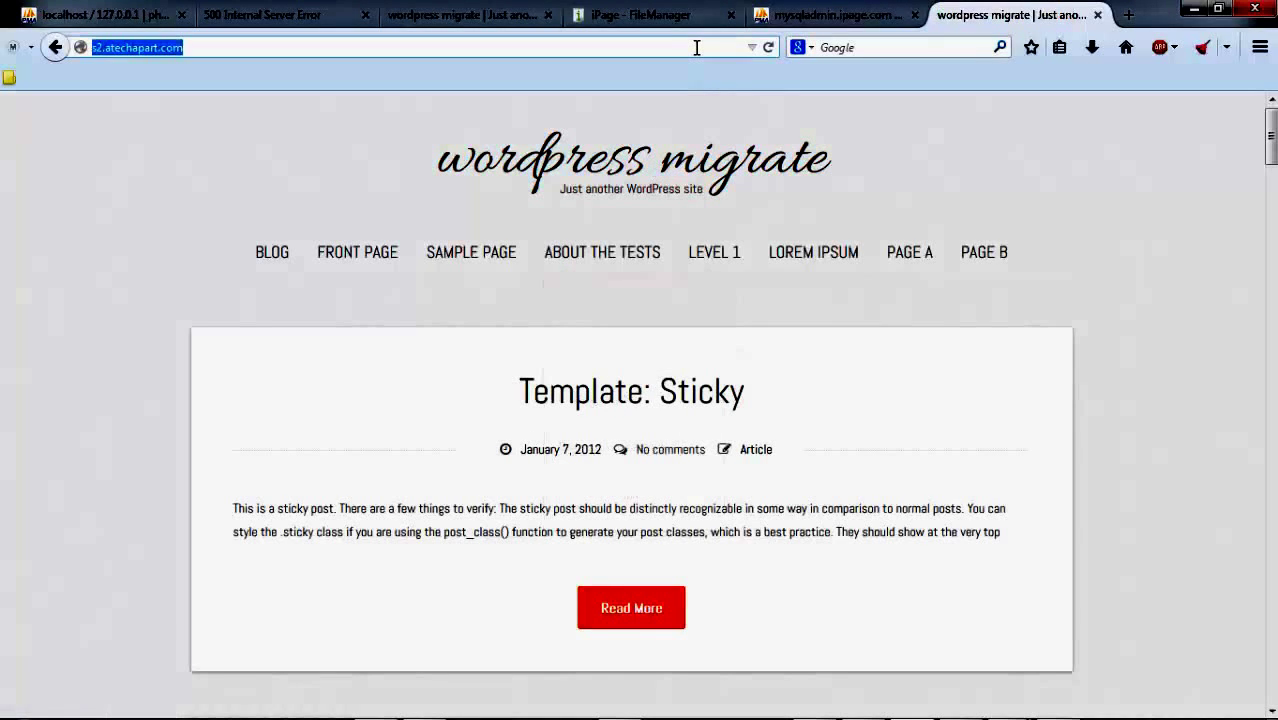
pyautogui.click(697, 47)
pyautogui.write('/')
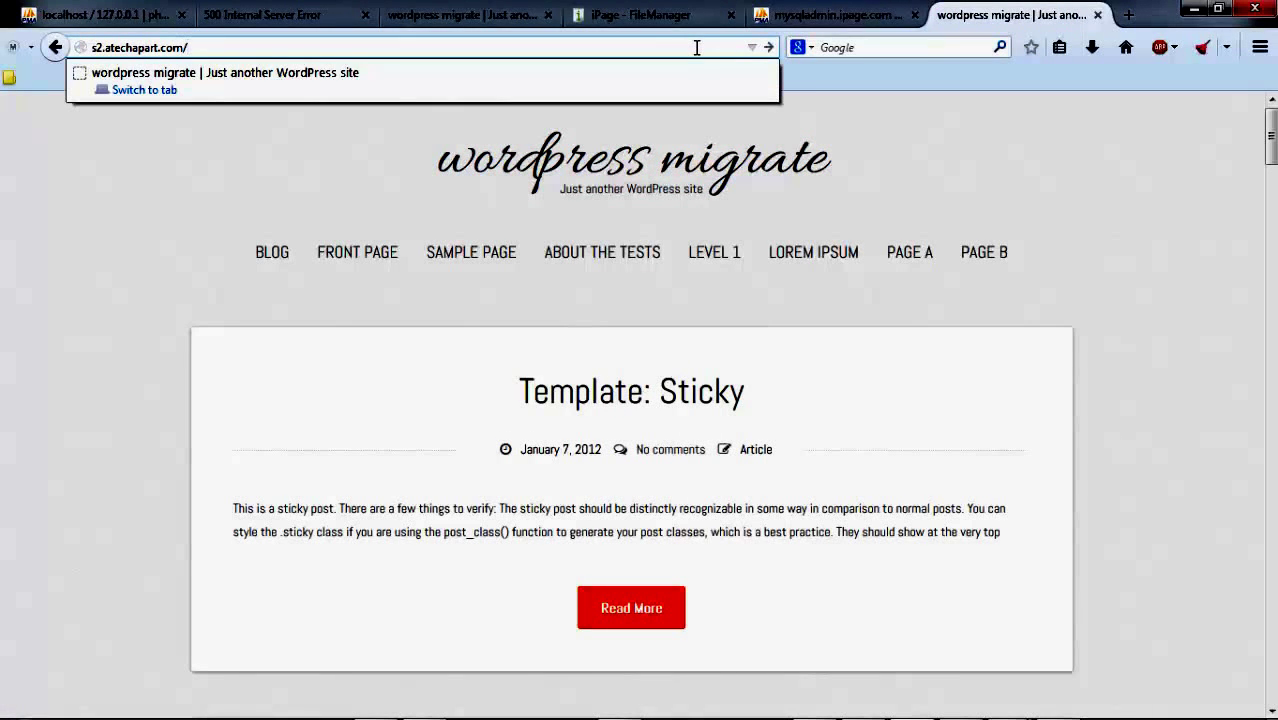
pyautogui.write('wp-')
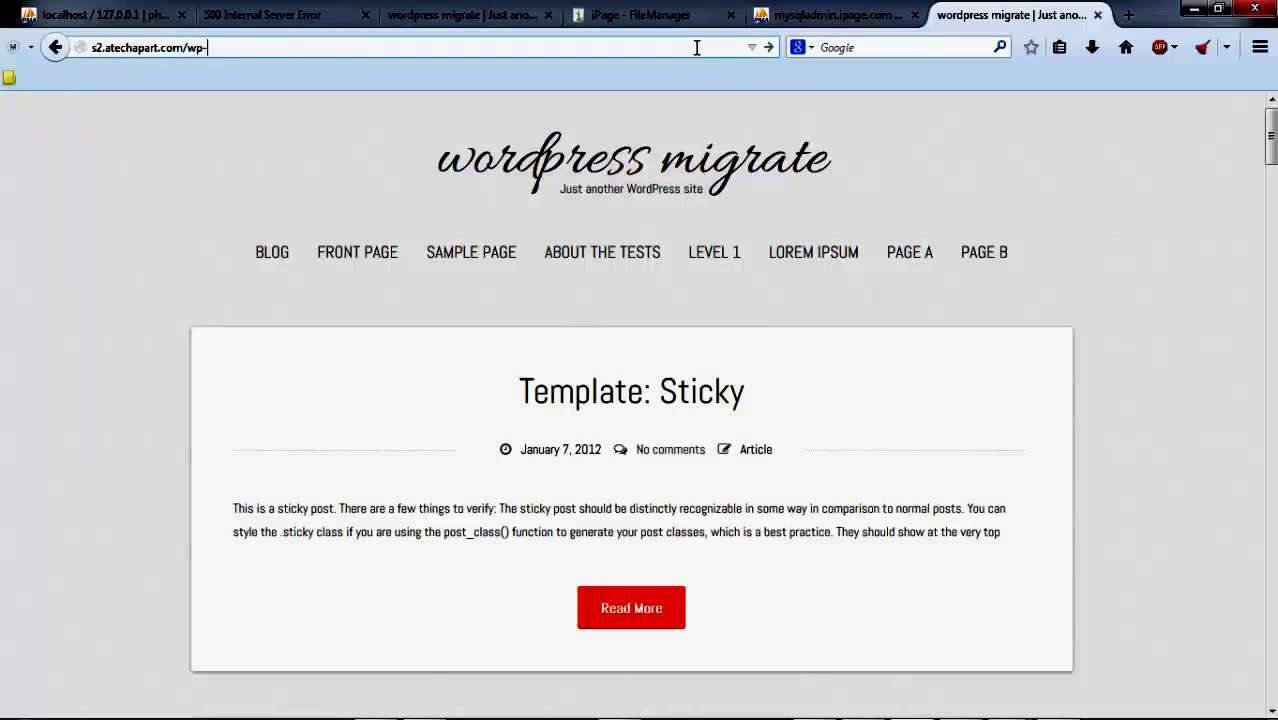
pyautogui.write('admin')
pyautogui.press('Return')
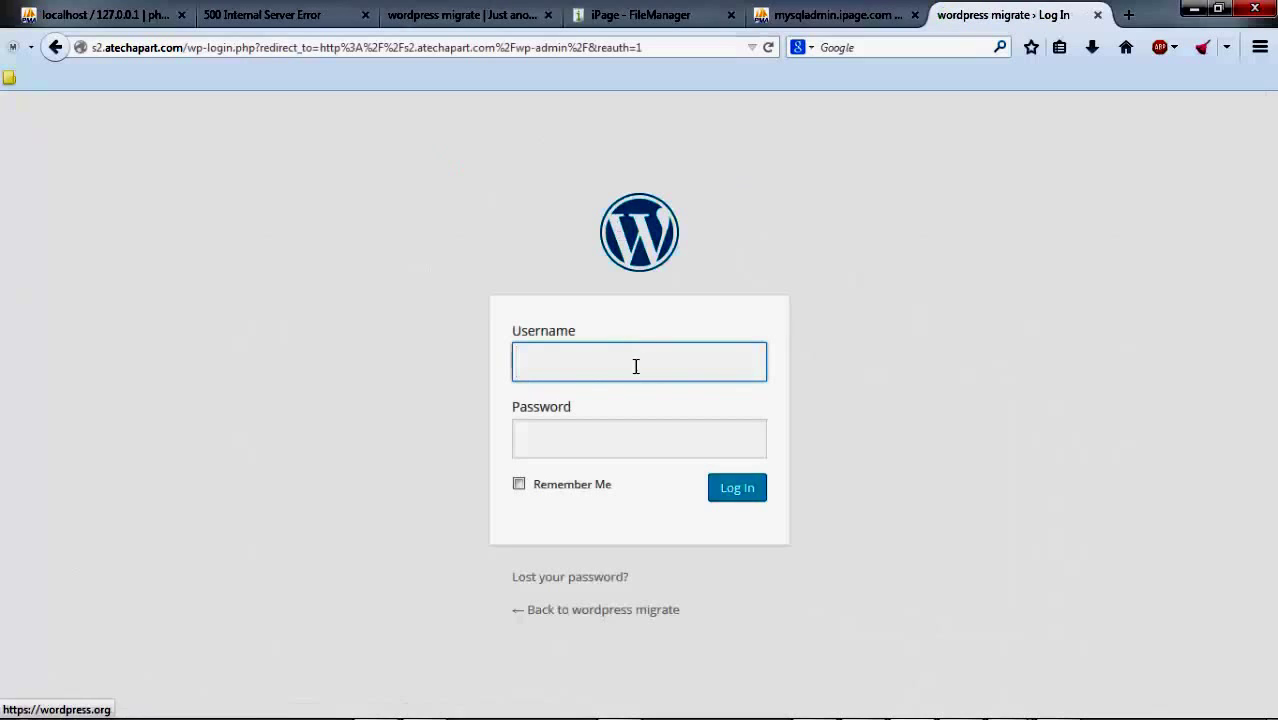
# Step: Enter the admin username and password on the WordPress login page and submit
pyautogui.click(636, 366)
pyautogui.write('wp')
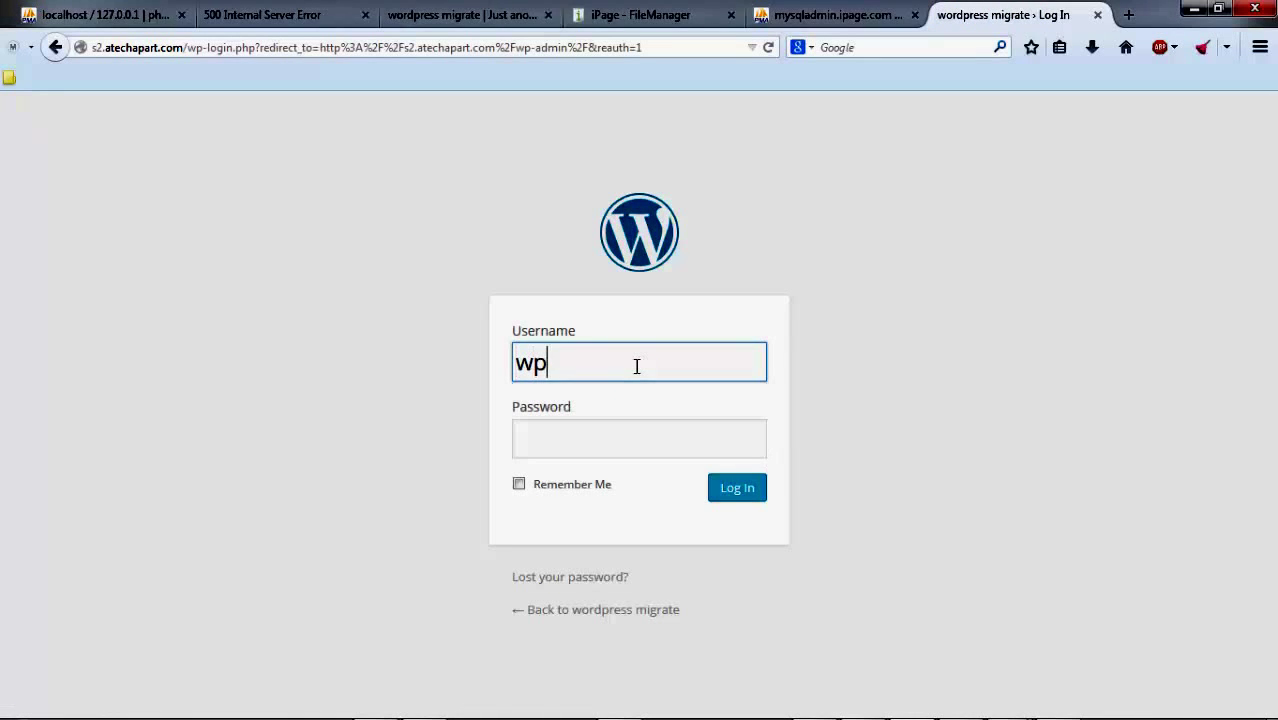
pyautogui.write('ordpres')
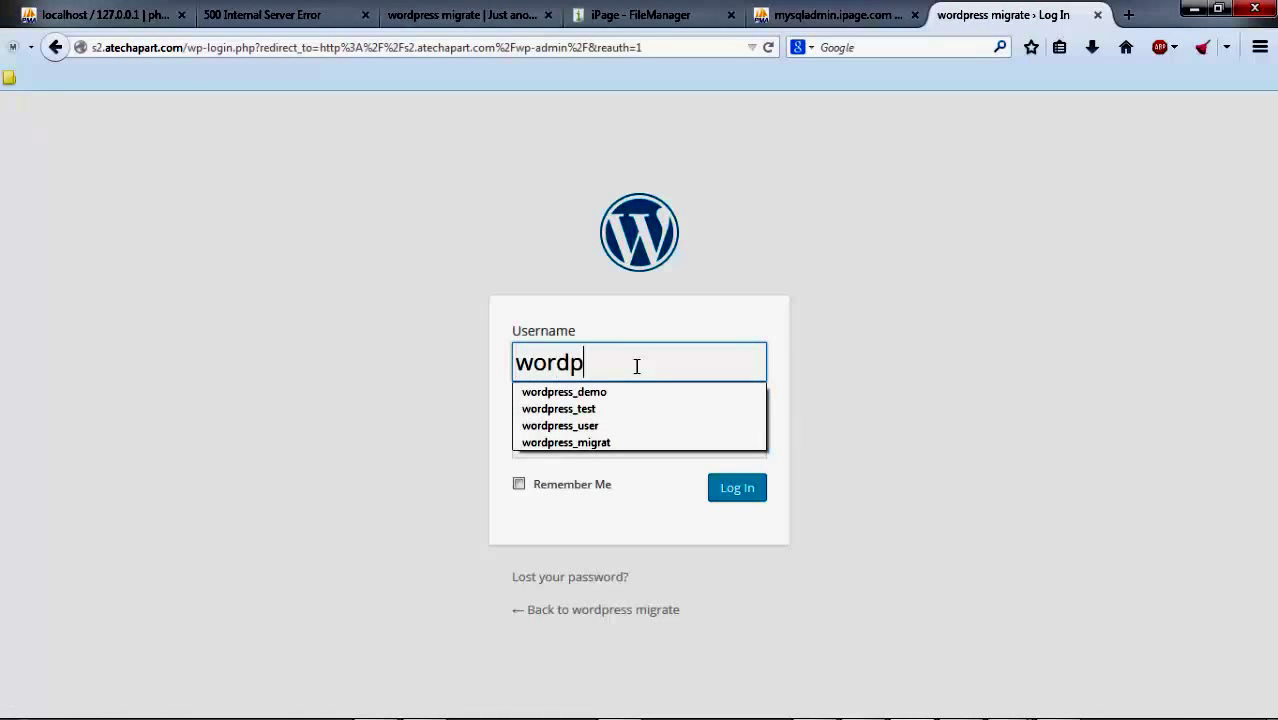
pyautogui.write('s_migrat')
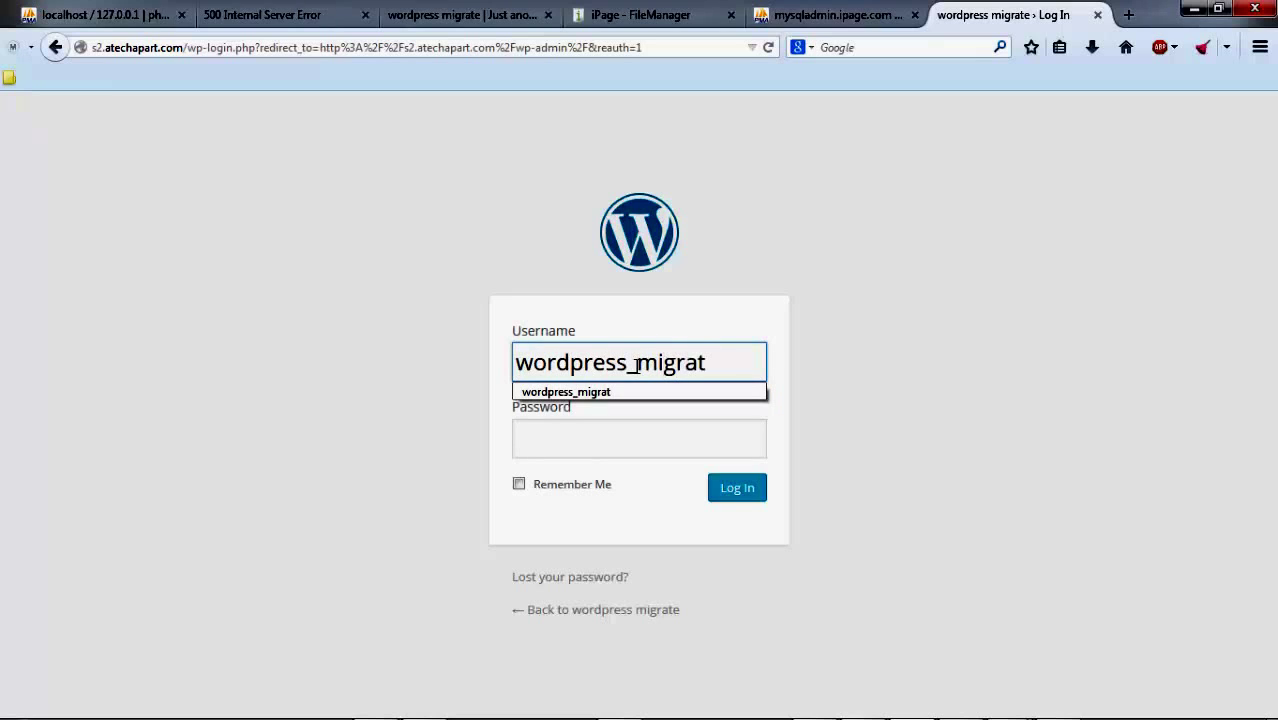
pyautogui.press('Tab')
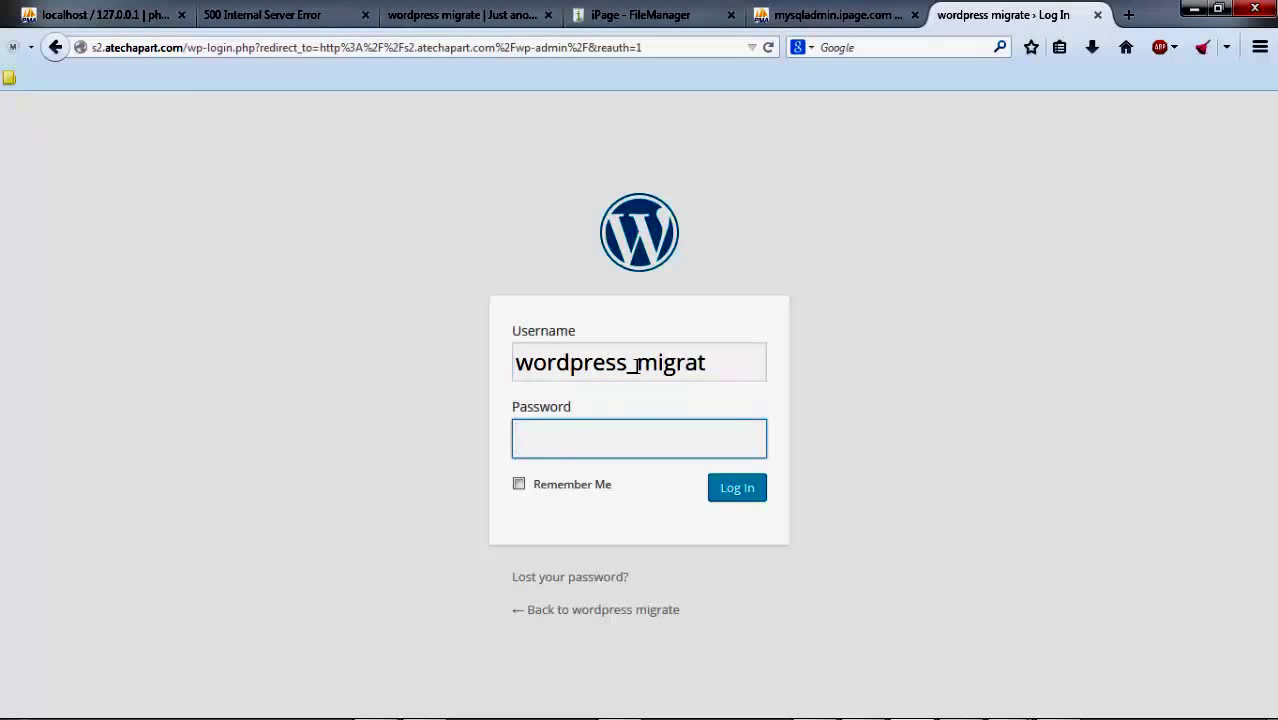
pyautogui.write('**********')
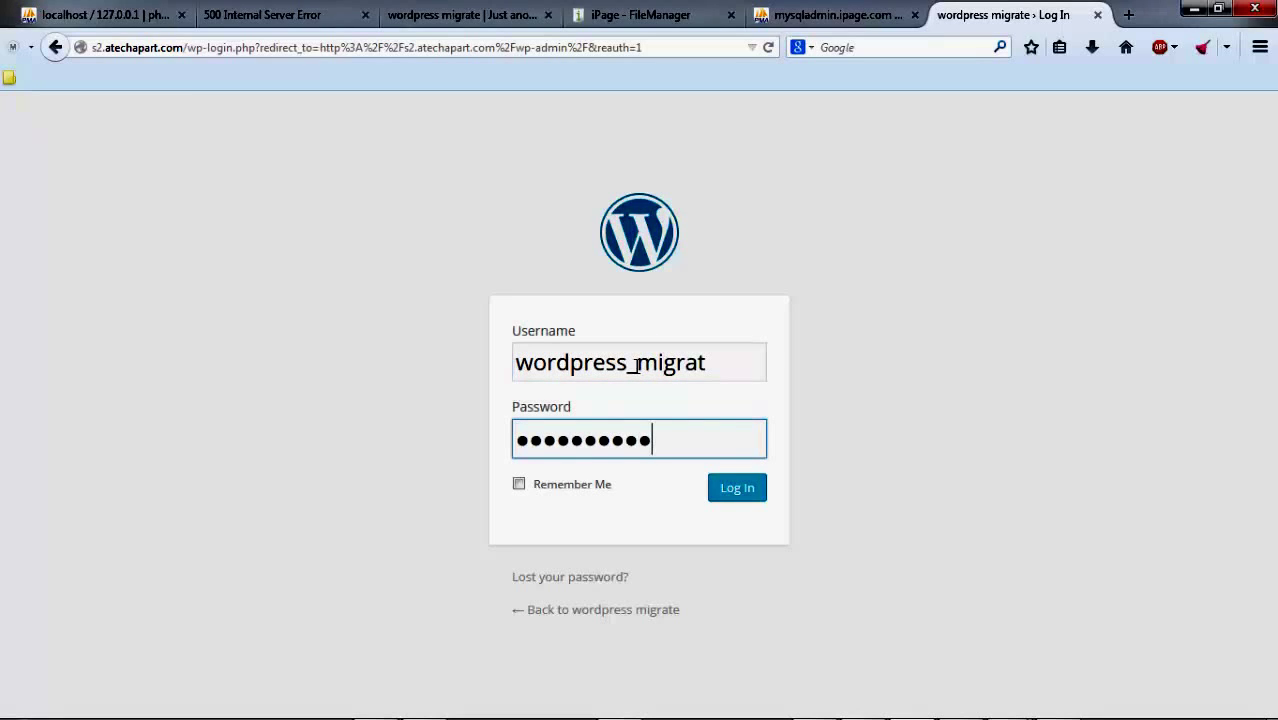
pyautogui.write('*******')
pyautogui.press('Return')
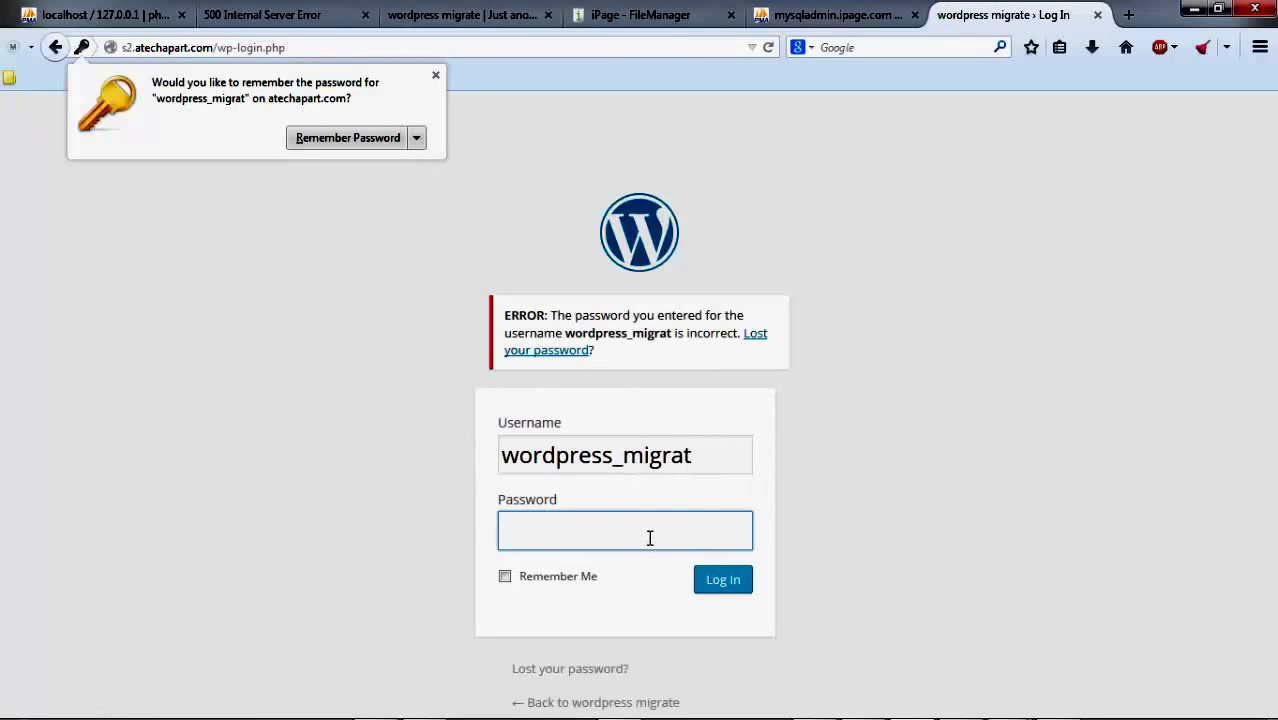
# Step: Retry the password until the Dashboard loads, then switch to the local site's front page
pyautogui.click(649, 539)
pyautogui.write('*********')
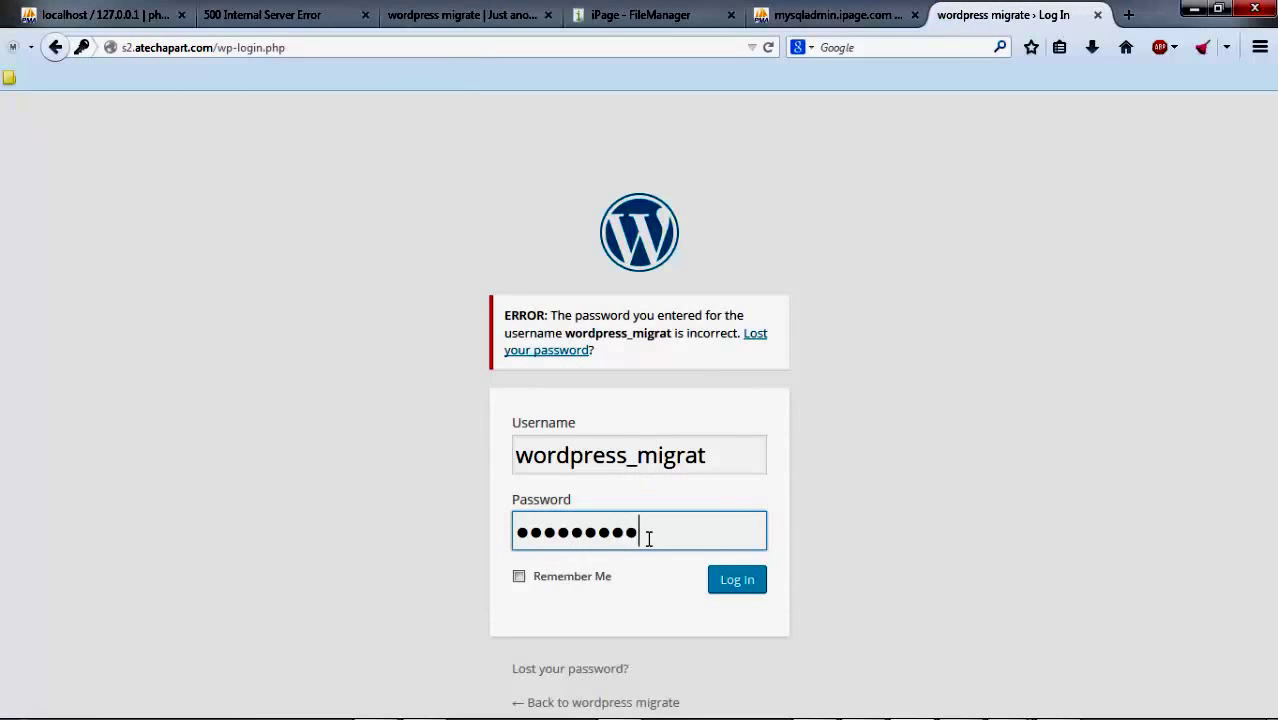
pyautogui.write('********')
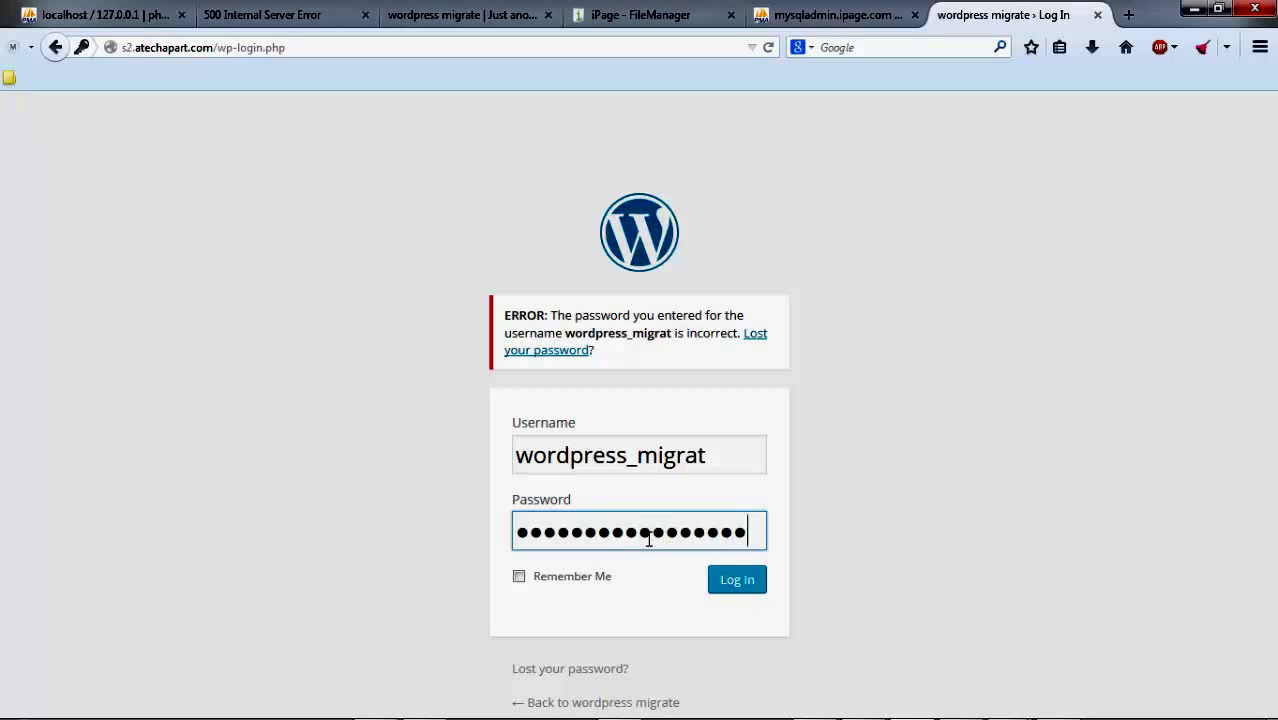
pyautogui.press('Return')
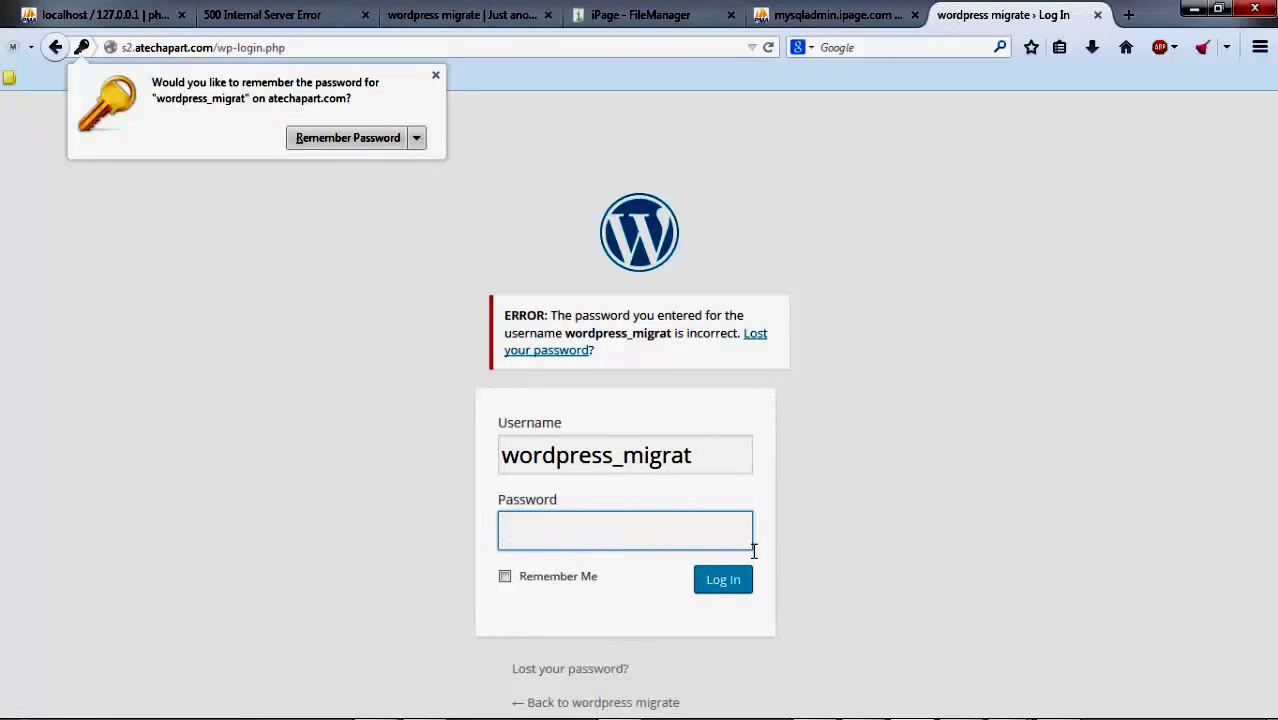
pyautogui.click(656, 547)
pyautogui.write('*********')
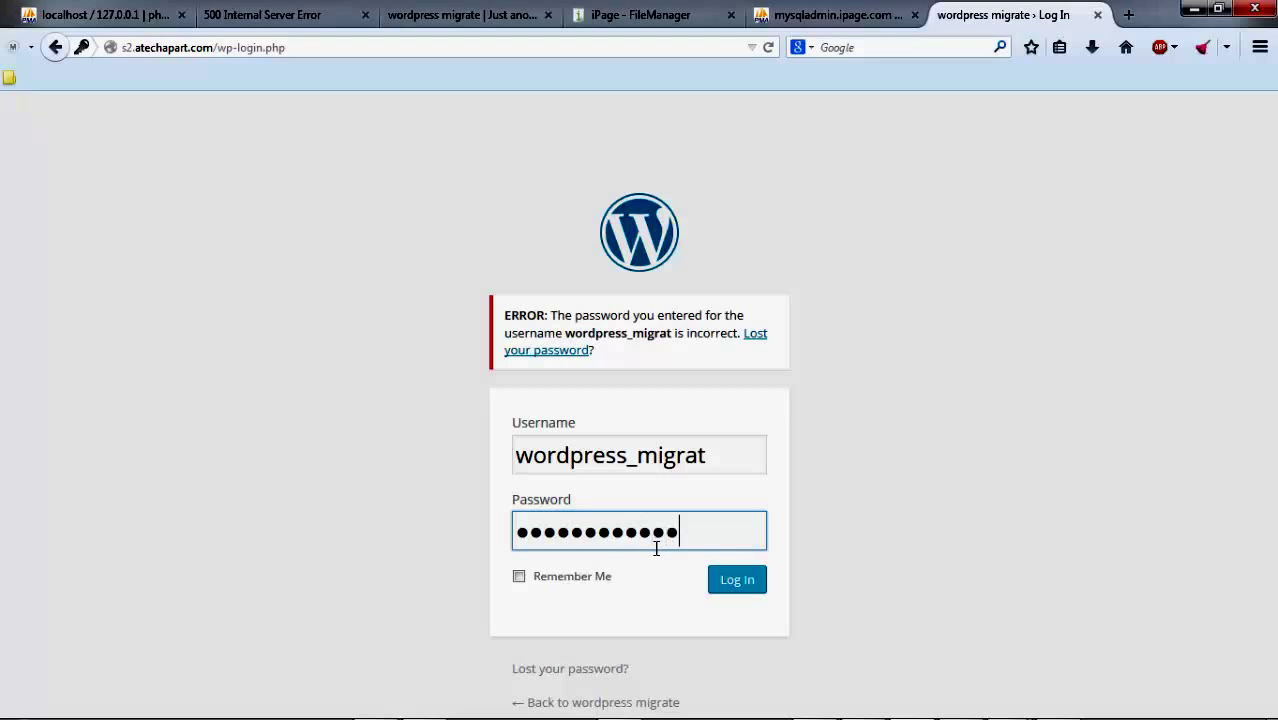
pyautogui.press('Return')
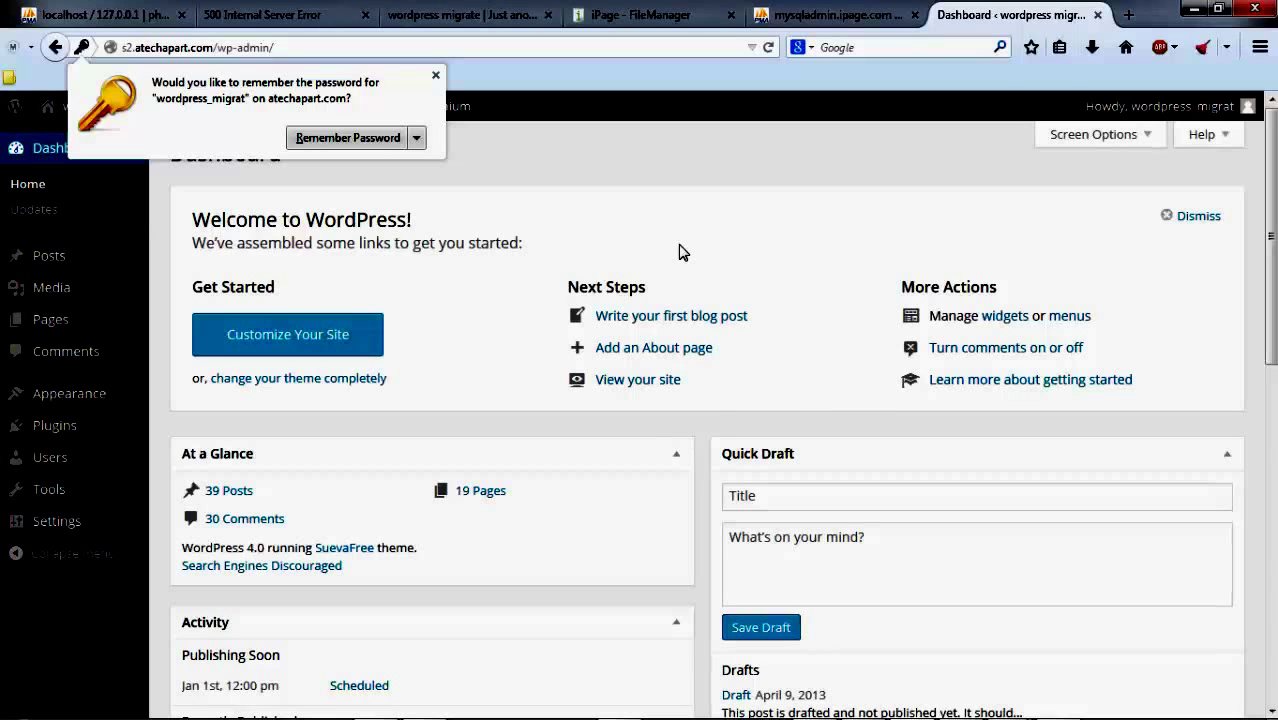
pyautogui.click(466, 28)
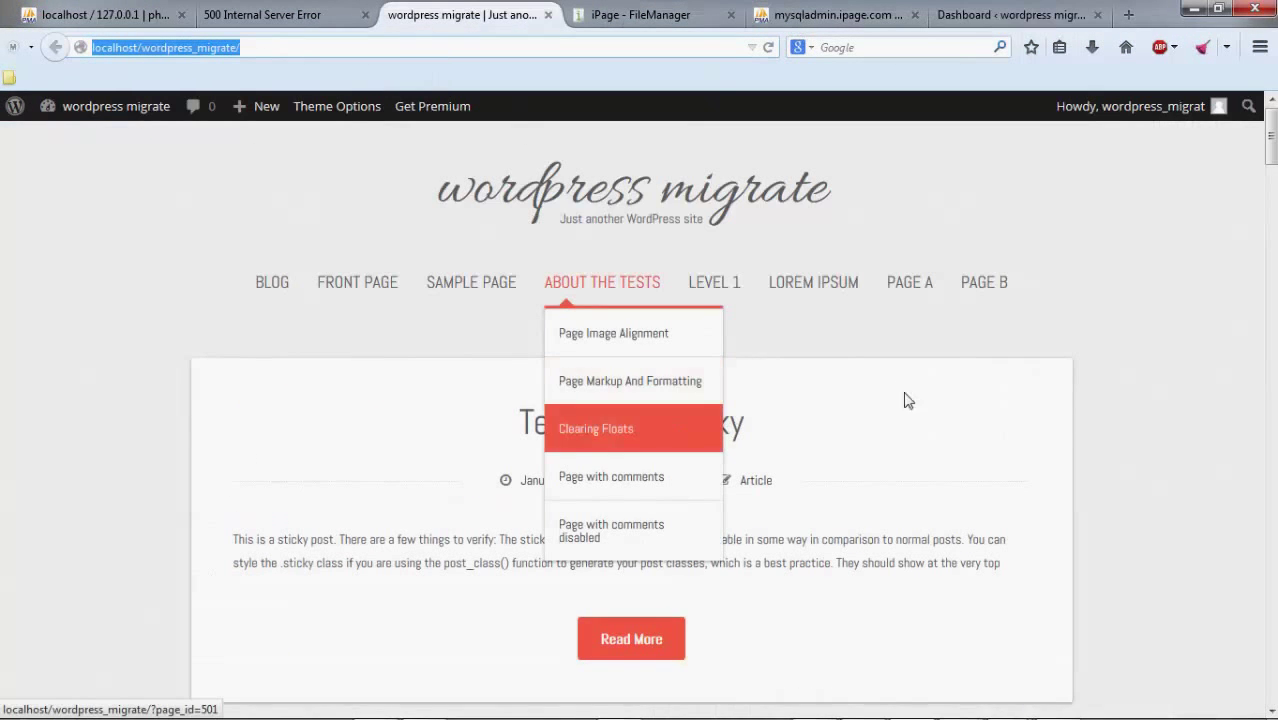